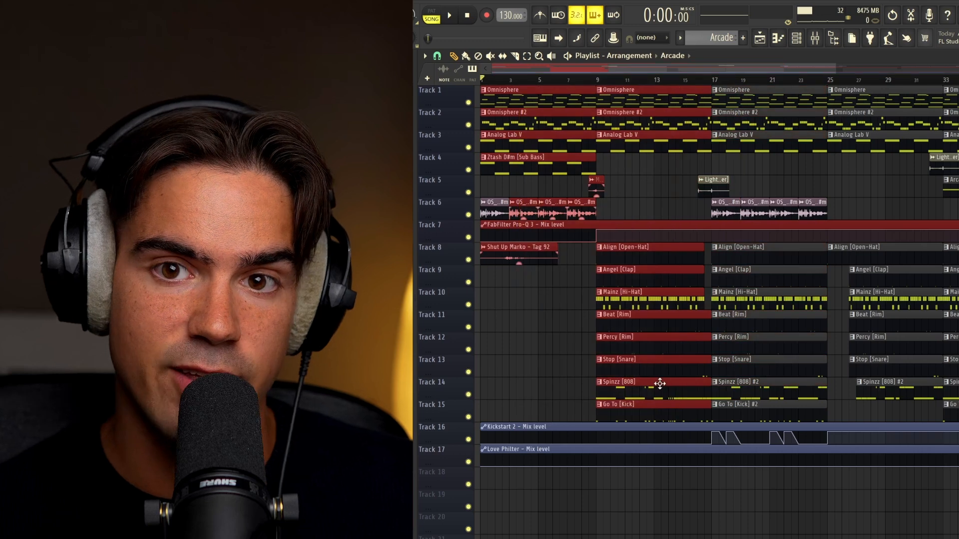
Select the clips on Tracks 1 to 6 and solo these six tracks in the playlist.
key(ctrl+d)
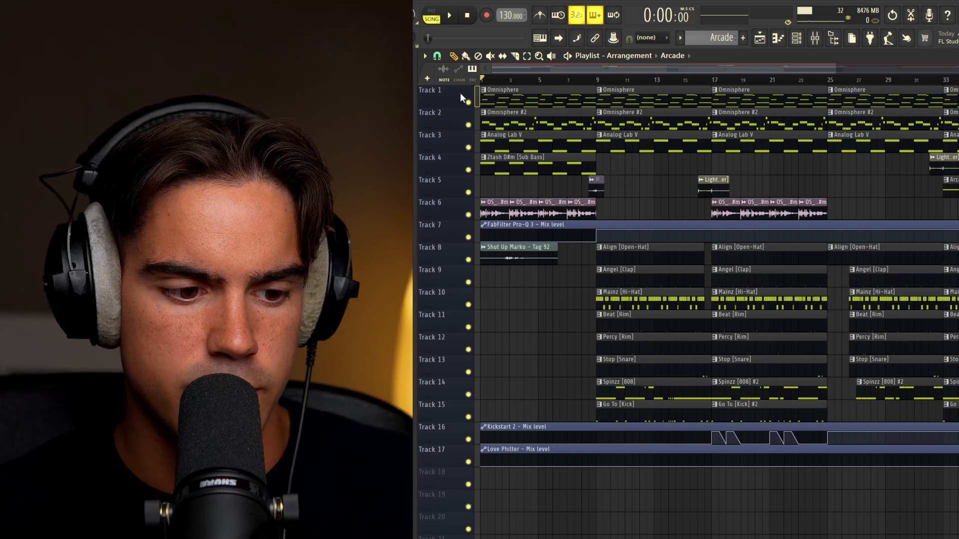
drag(460, 92, 452, 209)
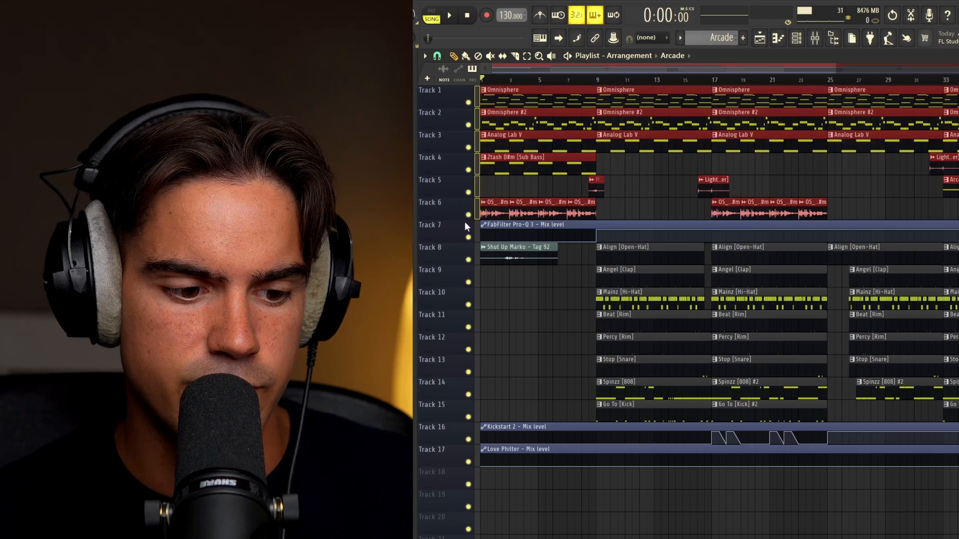
right_click(469, 215)
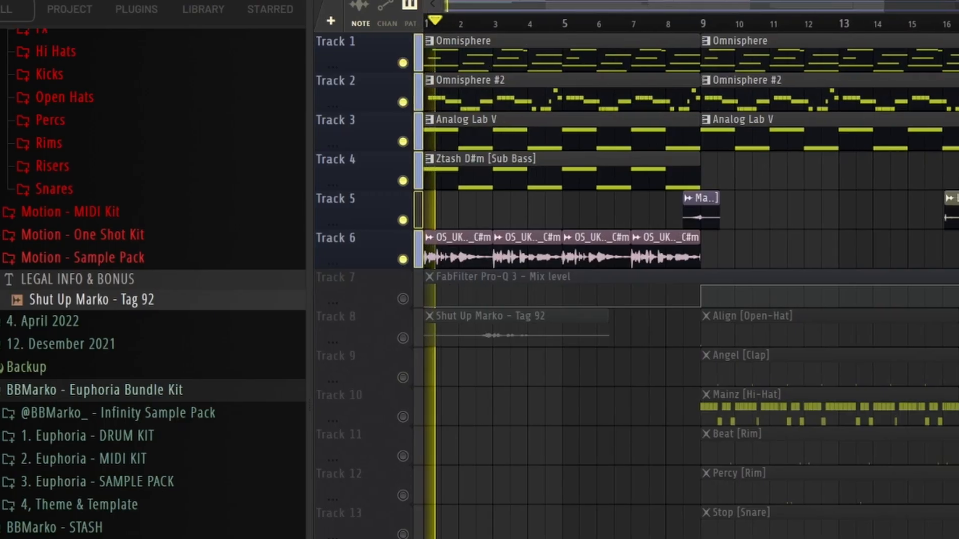
Place the Arcade clip on Track 5 at bar 9 and duplicate the Ztash sub bass clip on Track 4 to bar 9.
drag(855, 534, 716, 205)
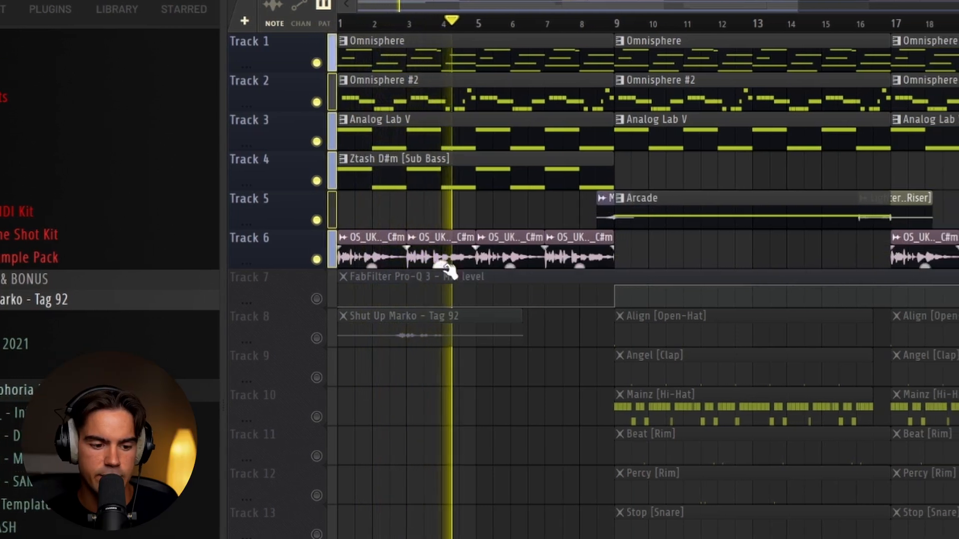
click(495, 181)
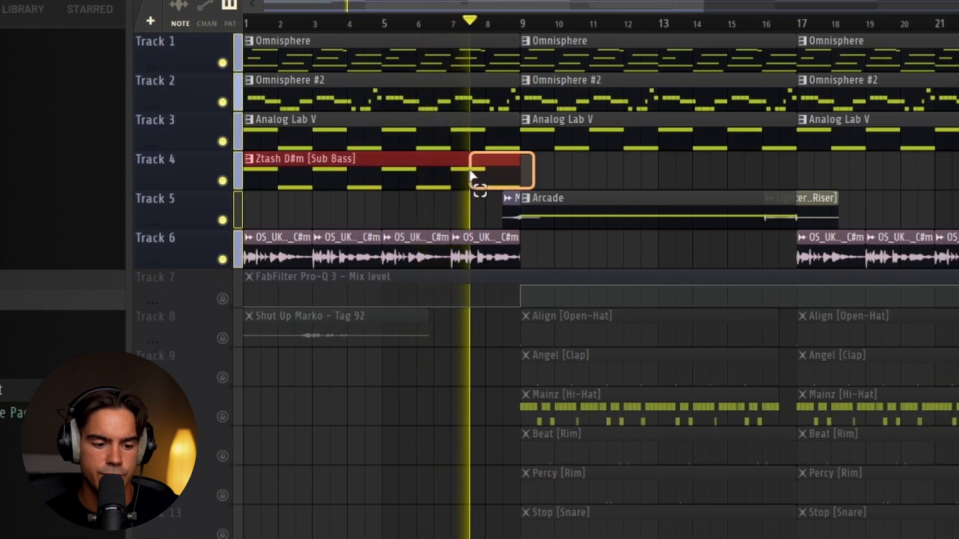
key(ctrl+b)
key(ctrl+d)
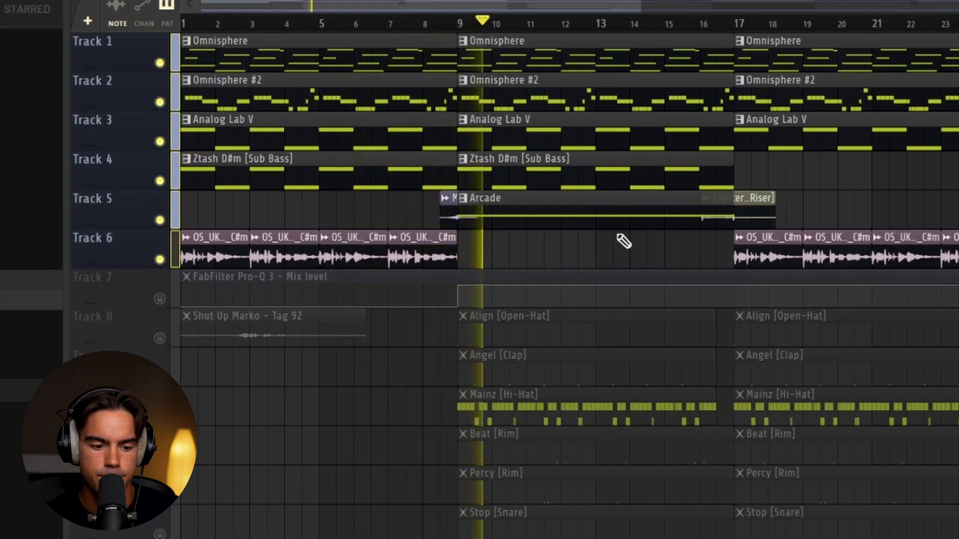
Open the first Omnisphere channel in the piano roll and examine its notes, with the opening bars enlarged.
click(529, 216)
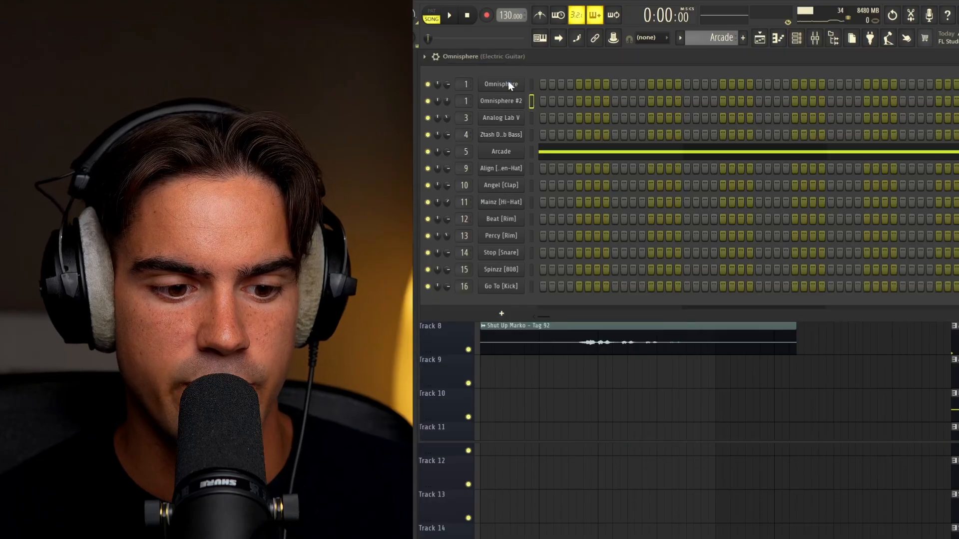
click(508, 83)
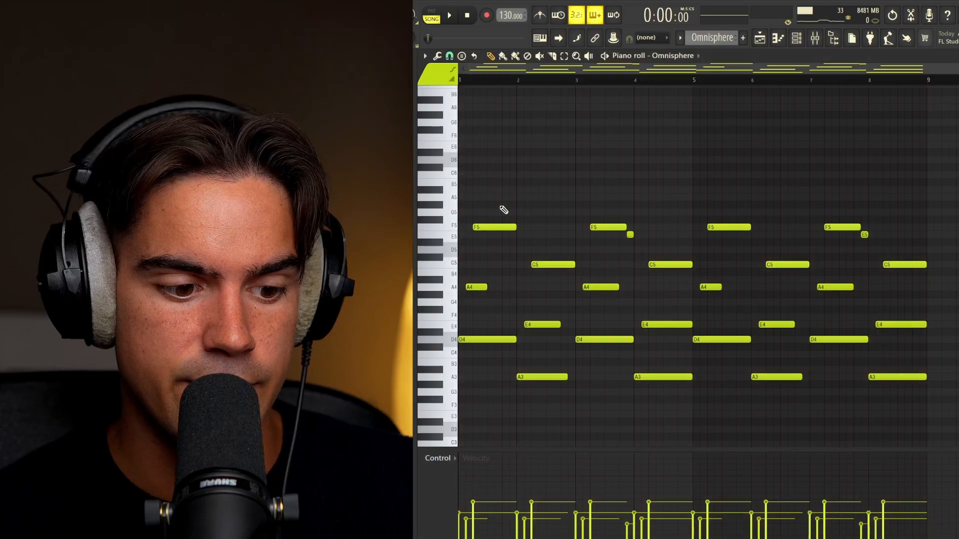
scroll(503, 208, down, 1)
drag(468, 157, 924, 387)
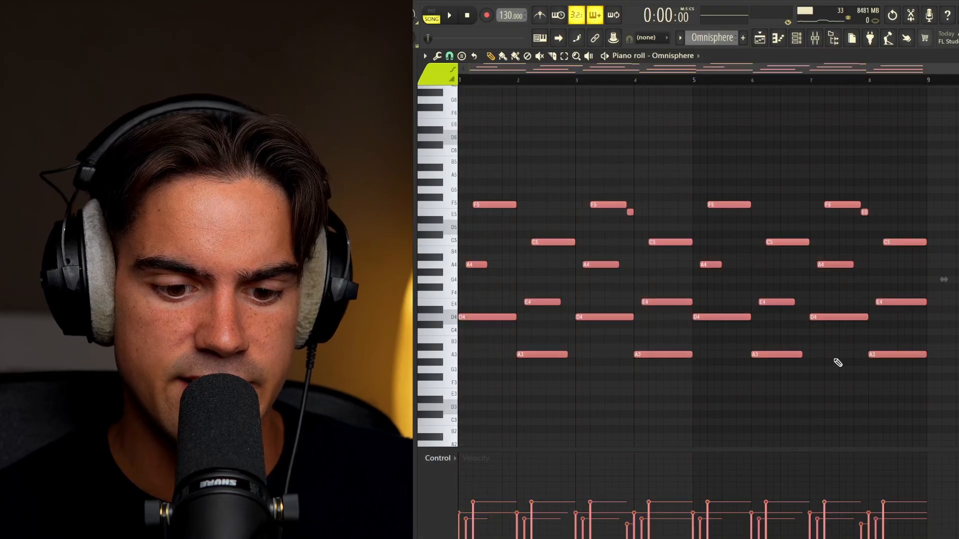
ctrl+click(582, 117)
scroll(574, 116, up, 3)
scroll(572, 114, down, 1)
drag(577, 67, 549, 70)
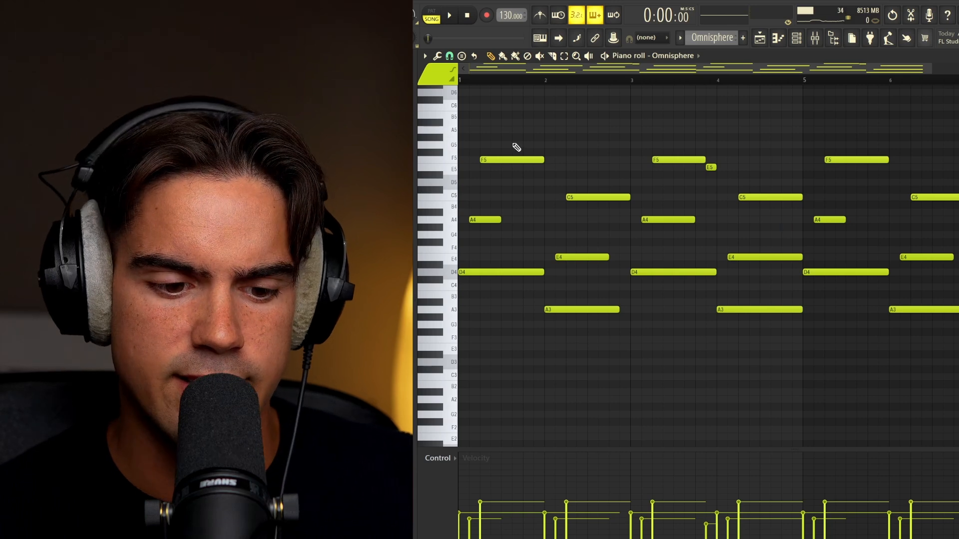
Lower the F5 notes in bars 1 and 3 and the short E5 note by one octave.
drag(706, 147, 727, 175)
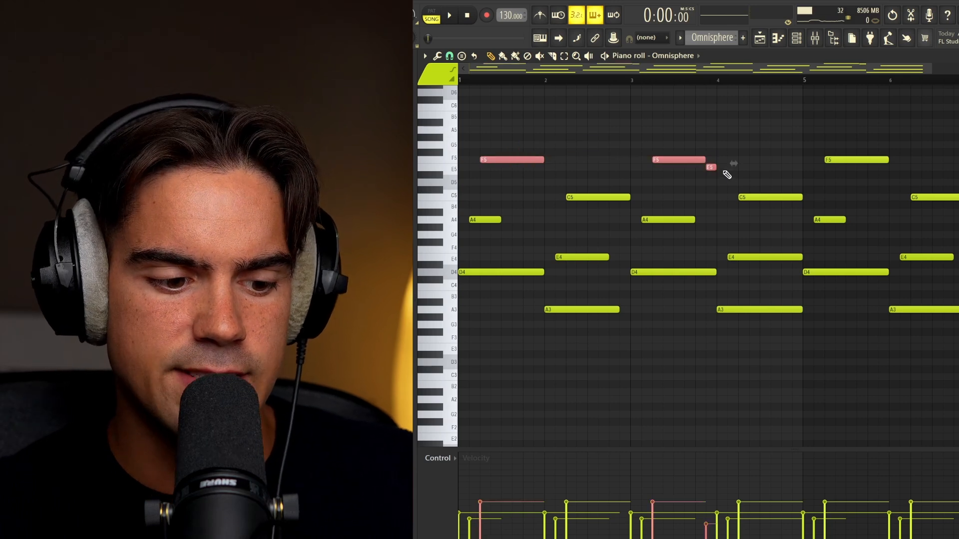
key(ctrl+Down)
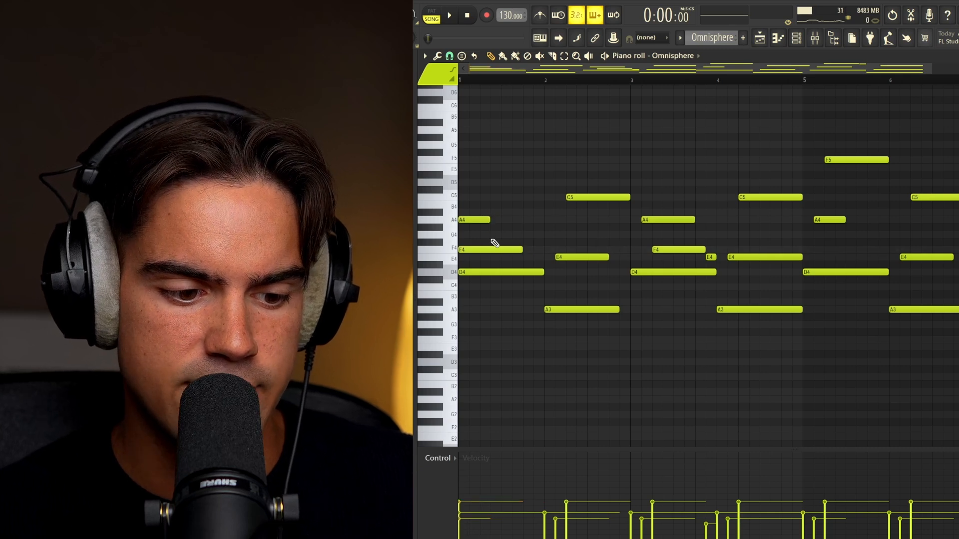
Remove the A4 and F4 notes from bar 1 and redraw both as short notes at the start of the bar.
drag(478, 216, 486, 277)
ctrl+click(463, 264)
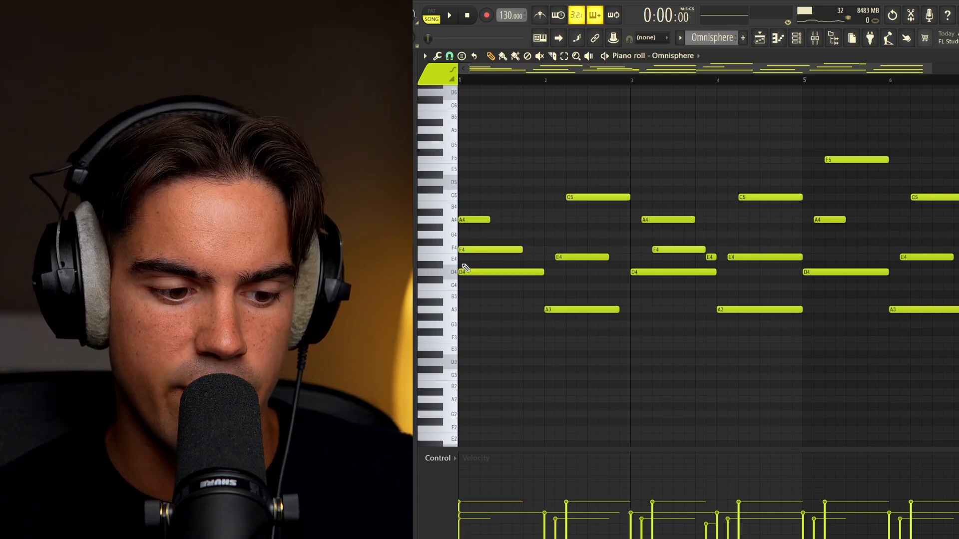
ctrl+click(441, 260)
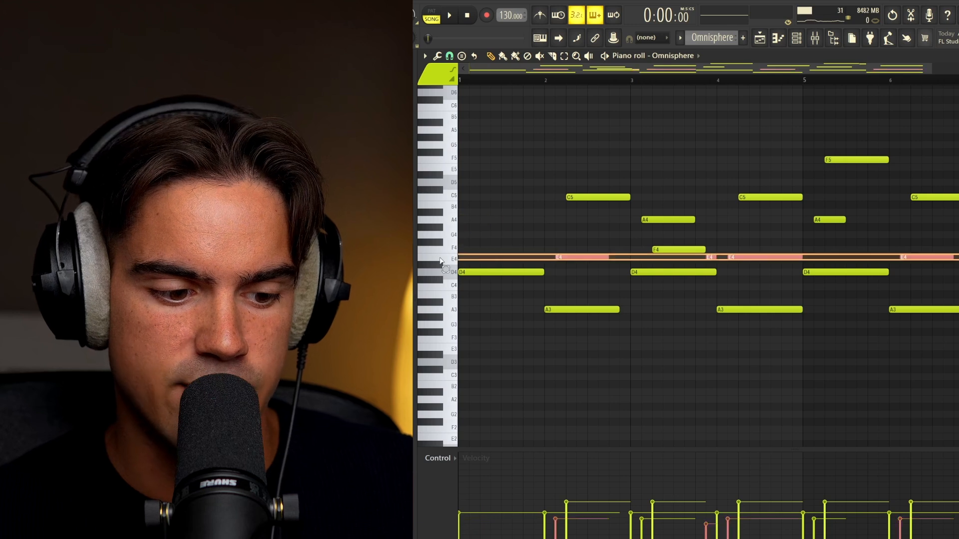
click(470, 250)
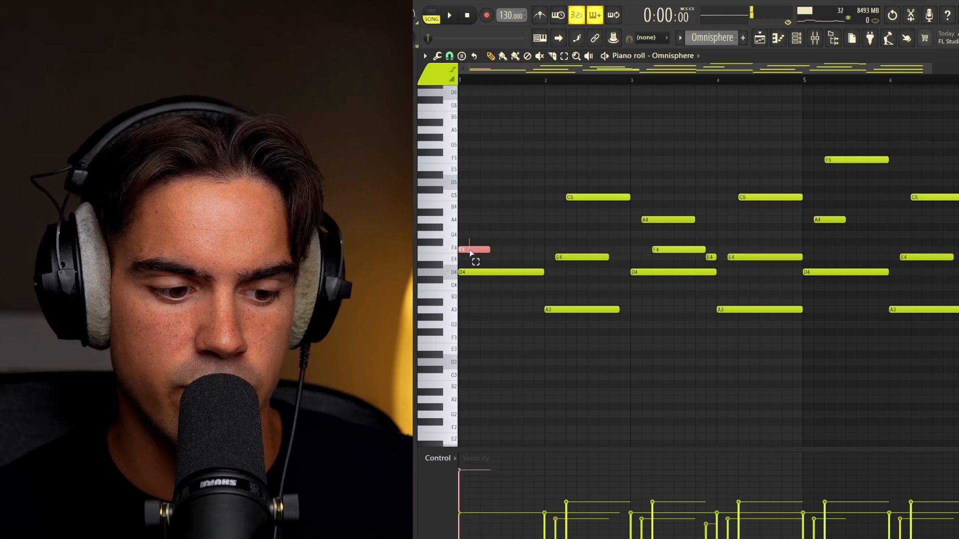
click(453, 240)
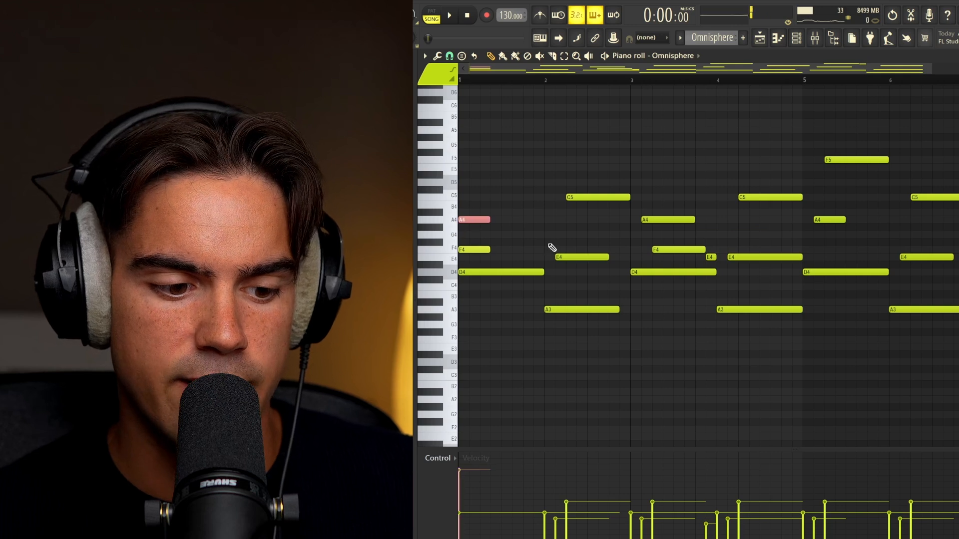
Delete all notes in bars 2 to 4 of the Omnisphere melody.
drag(561, 164, 744, 344)
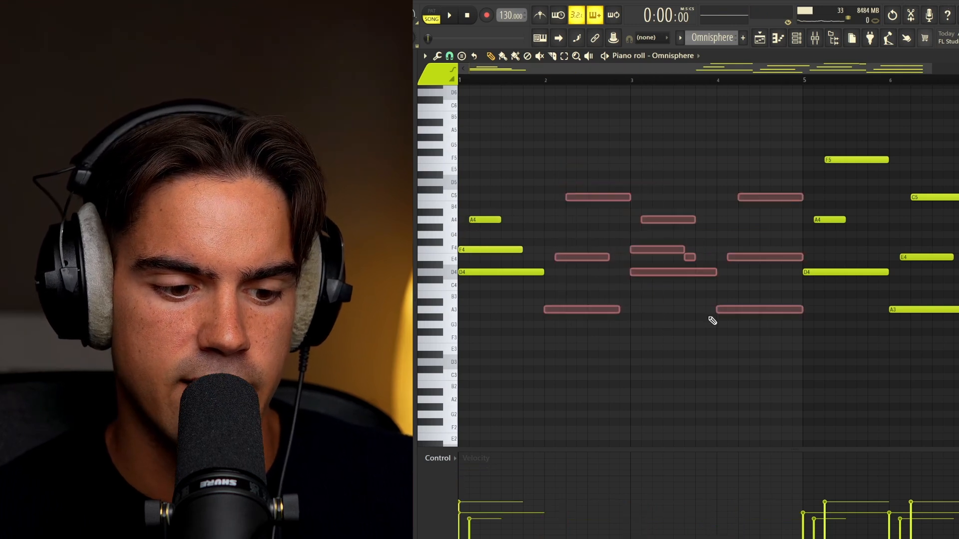
key(Delete)
double_click(483, 220)
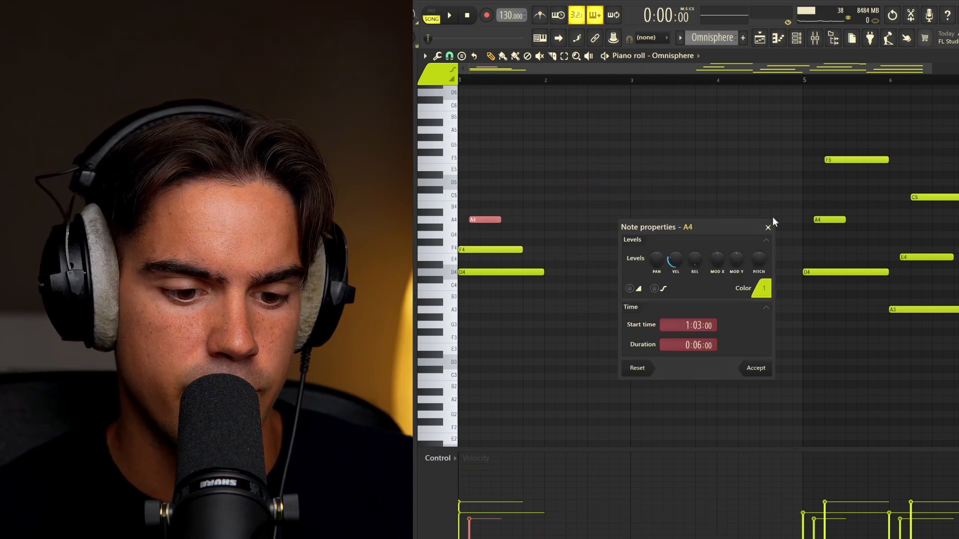
click(771, 221)
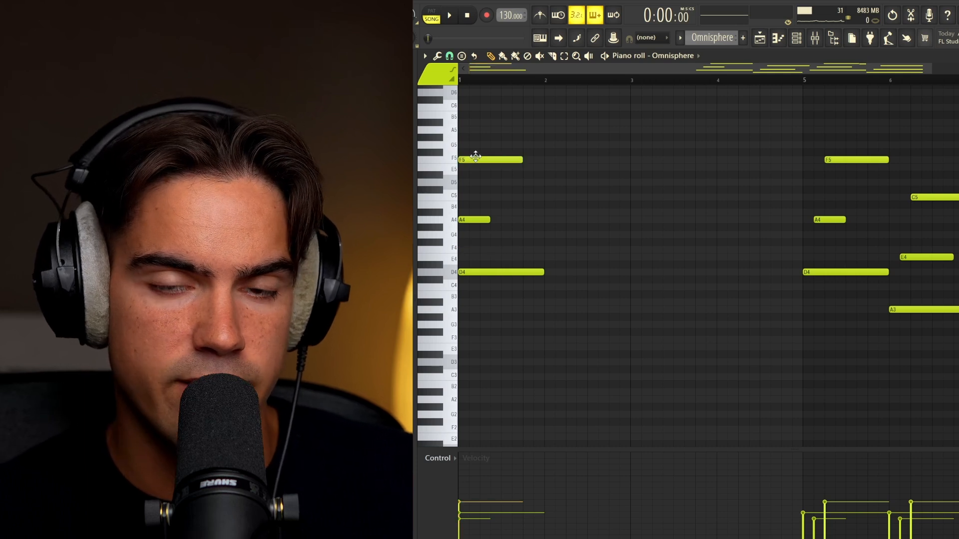
Stagger the first chord so A4 starts half a beat and F5 one beat after D4.
drag(484, 144, 498, 221)
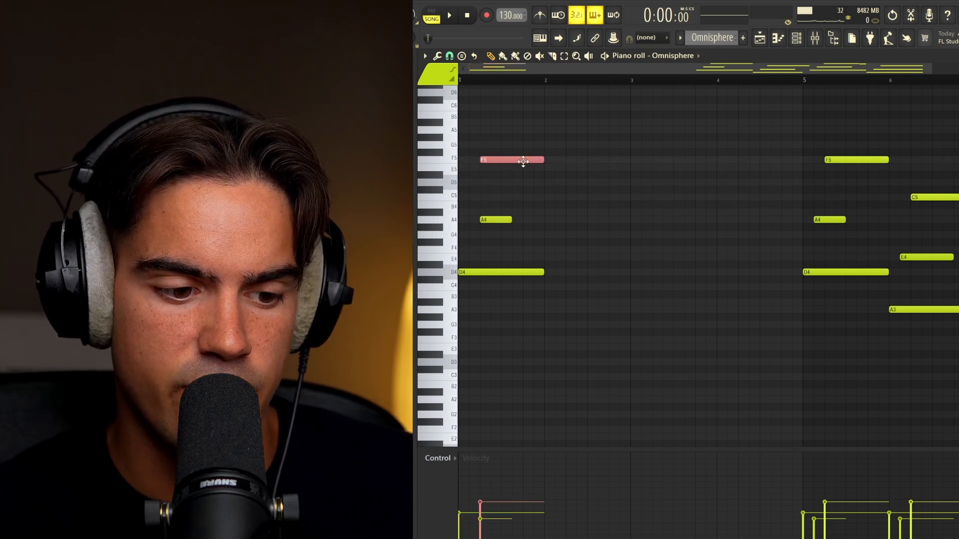
key(ctrl+z)
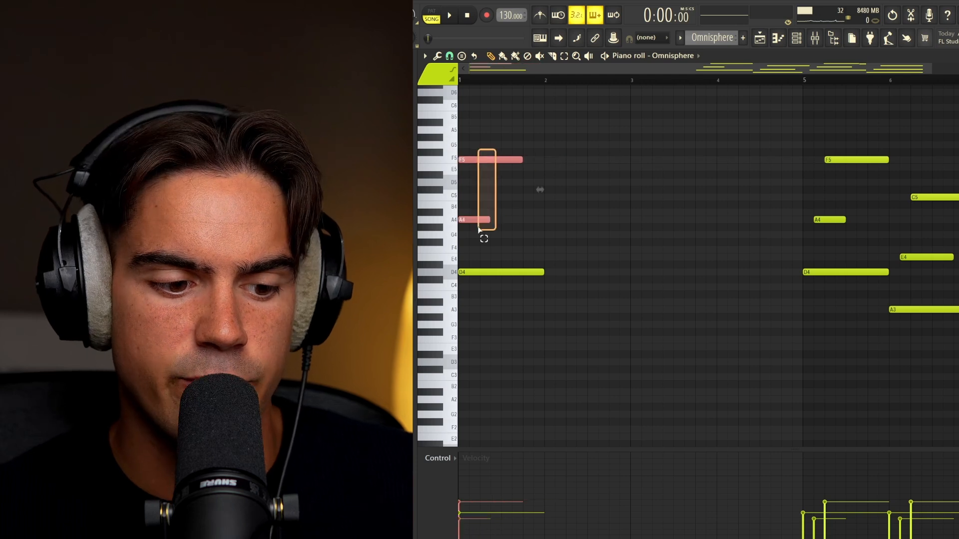
drag(478, 229, 485, 219)
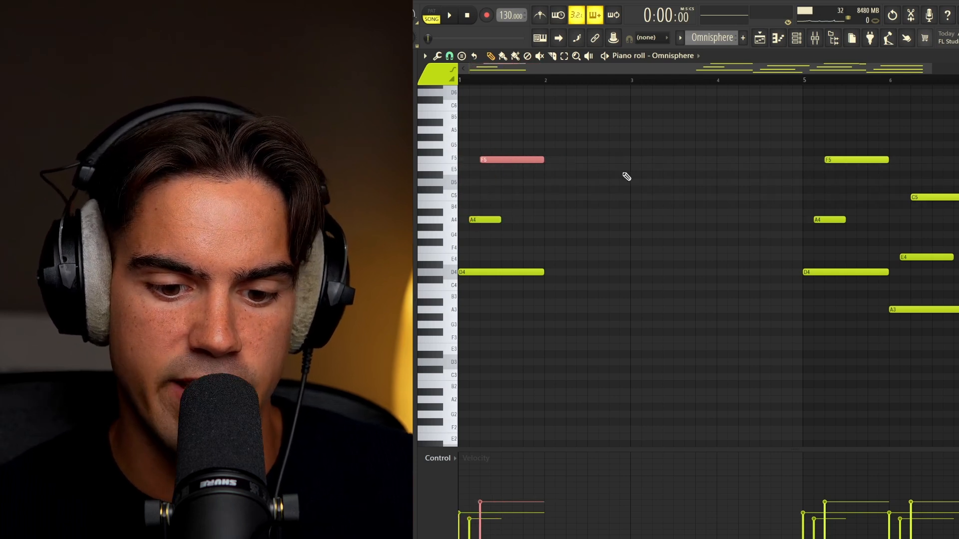
Copy the staggered first chord into bar 2 and transpose the copy down five semitones to A3, E4 and C5.
drag(548, 148, 573, 278)
key(Down)
key(Down)
key(Down)
key(Down)
key(Down)
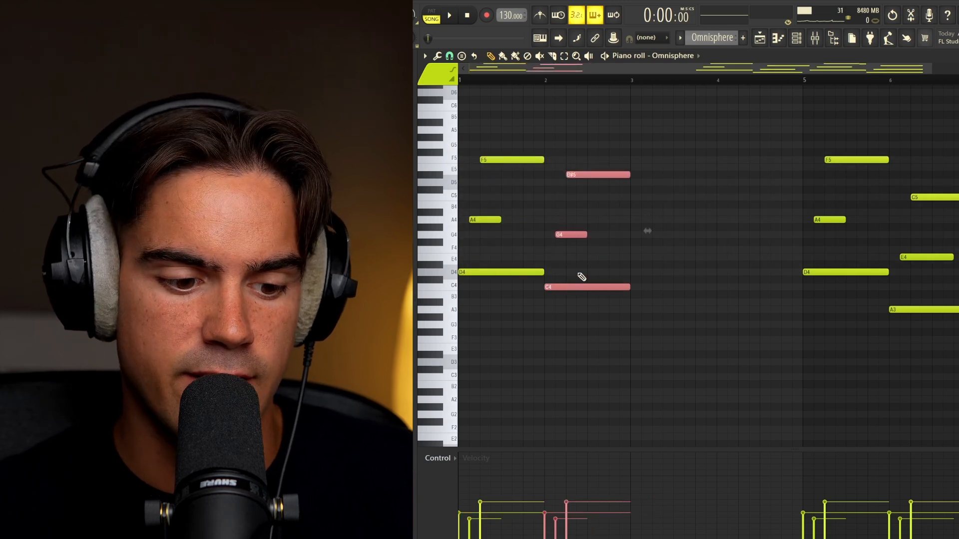
click(582, 277)
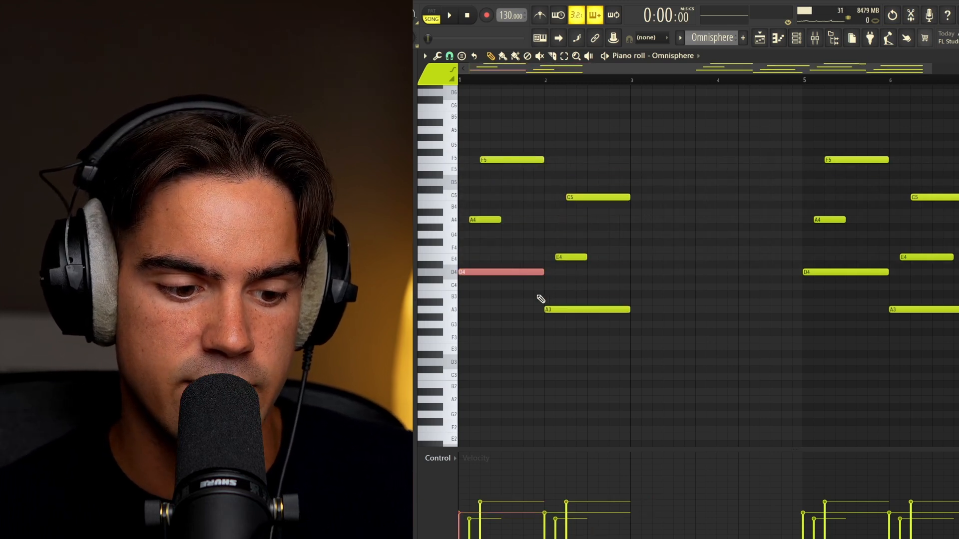
click(562, 310)
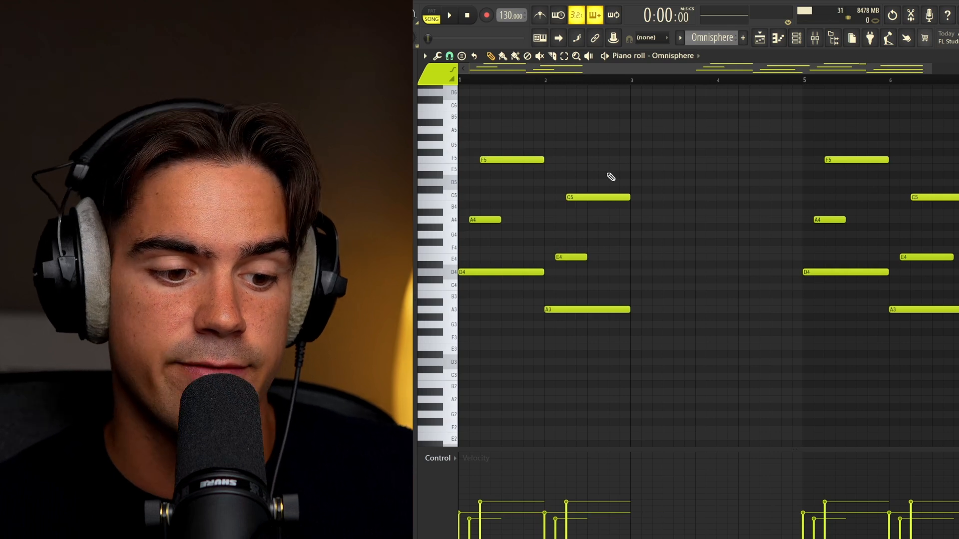
Duplicate the two staggered chords of bars 1 and 2 into bars 3 and 4.
drag(619, 125, 459, 350)
key(ctrl+b)
ctrl+click(501, 317)
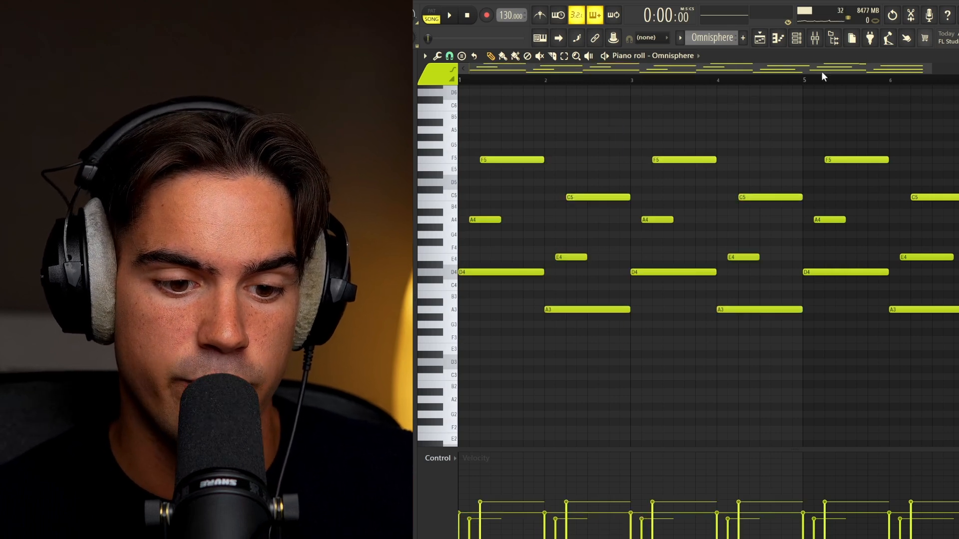
Shorten the F5 note in bar 3 and add a short E5 note directly after it at the end of the bar.
drag(814, 79, 469, 154)
click(666, 200)
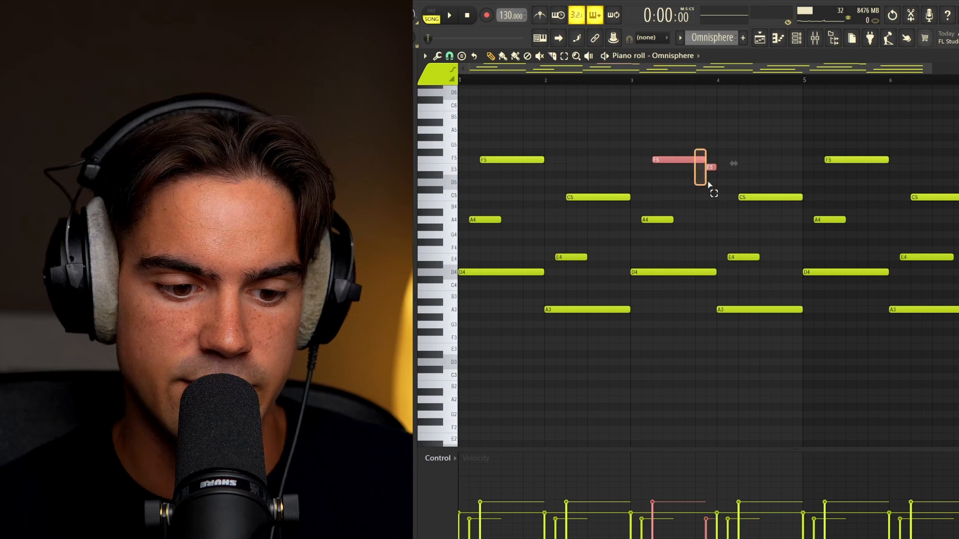
ctrl+drag(734, 179, 775, 370)
key(ctrl+d)
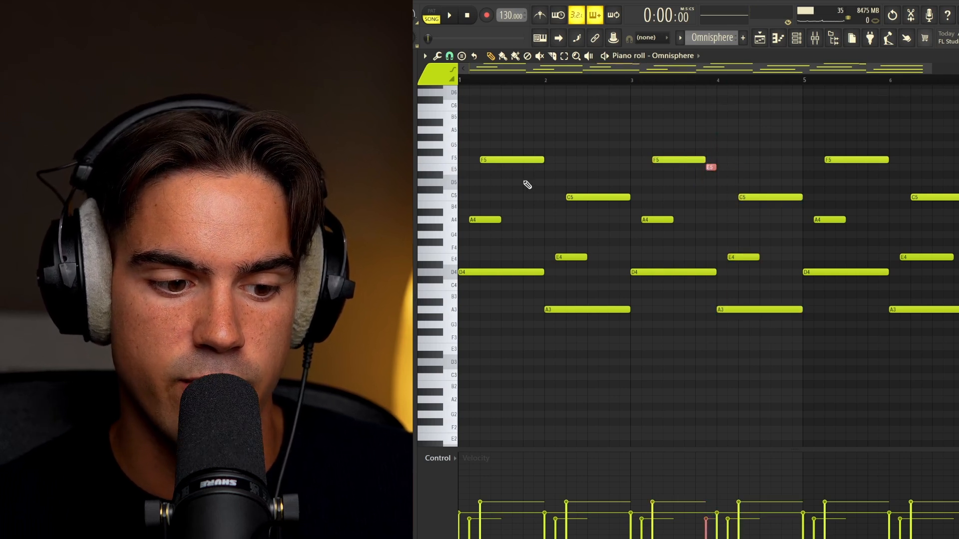
ctrl+drag(562, 202, 575, 199)
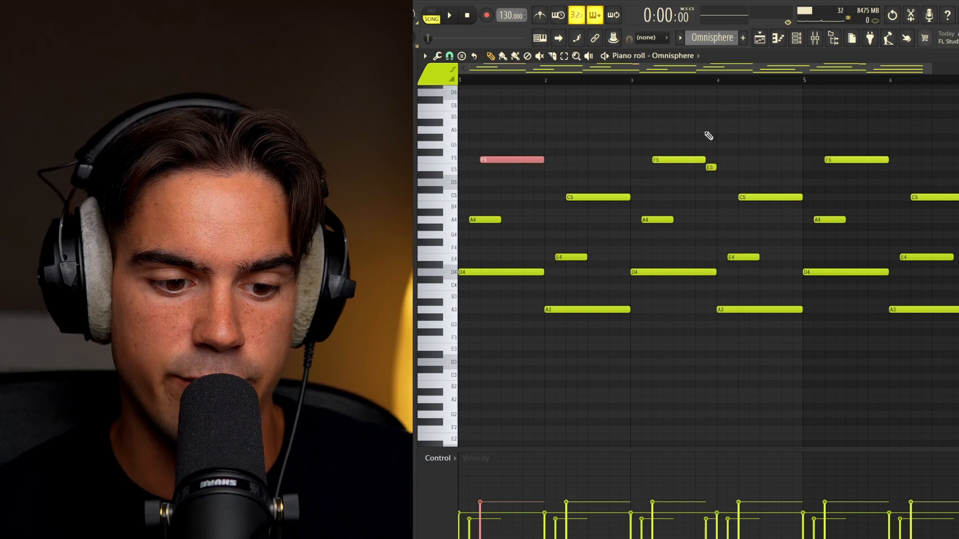
ctrl+drag(681, 129, 724, 210)
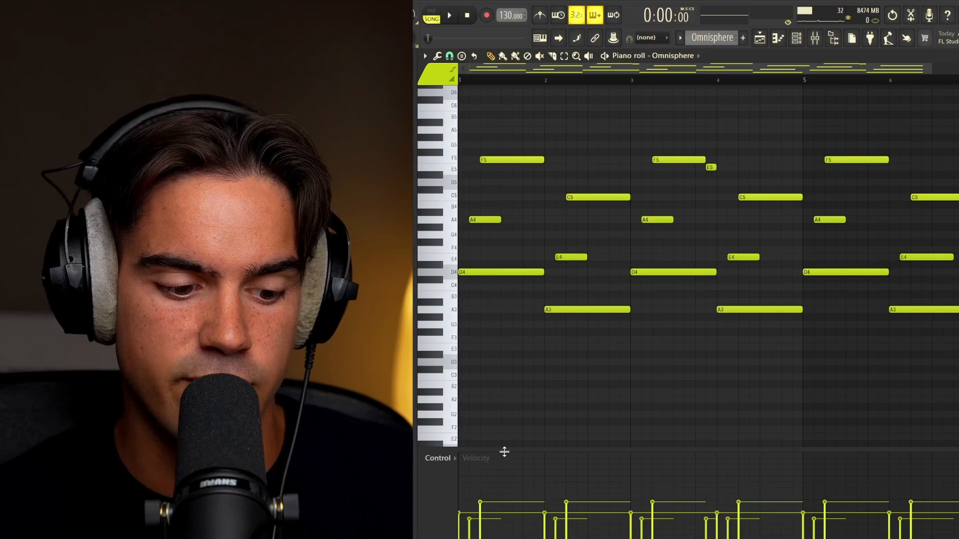
Examine the note velocities in an enlarged control lane, play the pattern, and inspect the notes of the first two chords.
drag(504, 452, 542, 257)
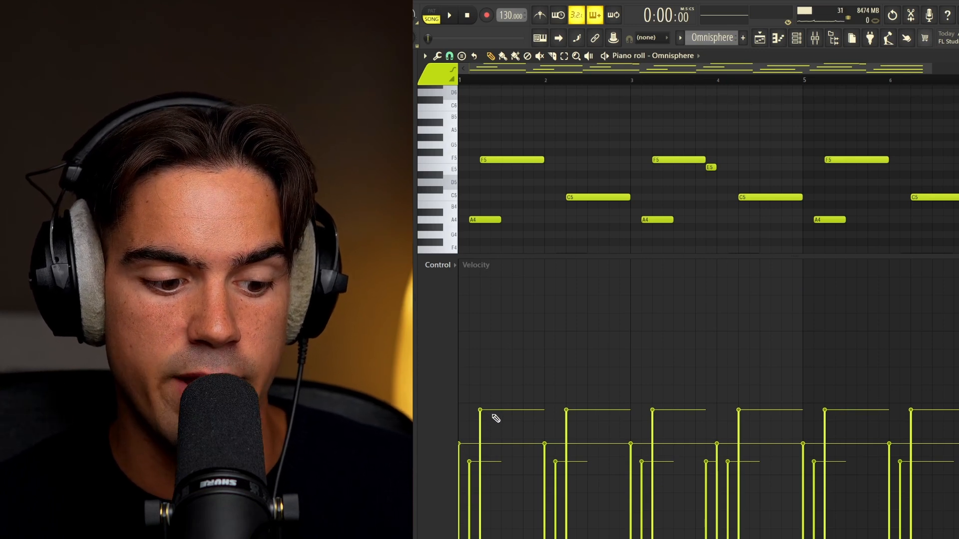
drag(845, 257, 804, 460)
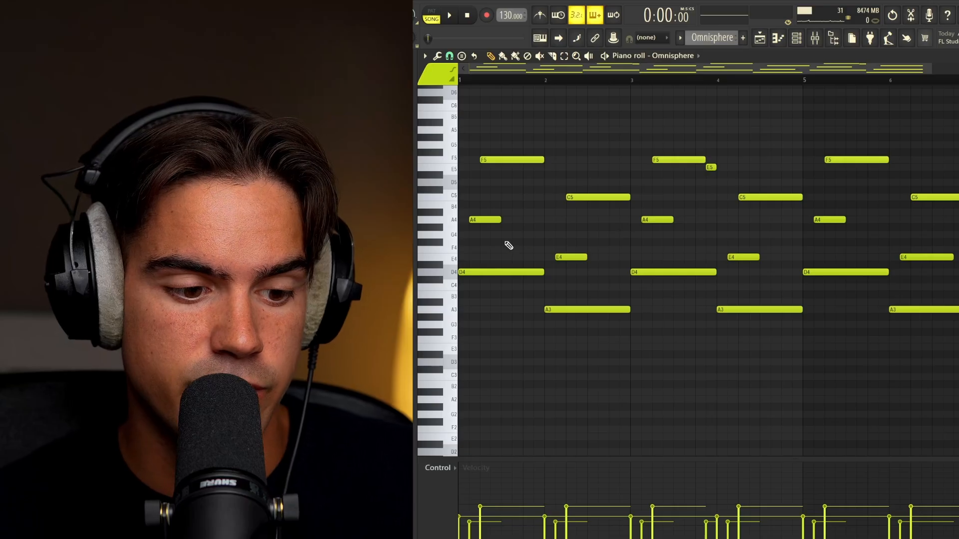
key(space)
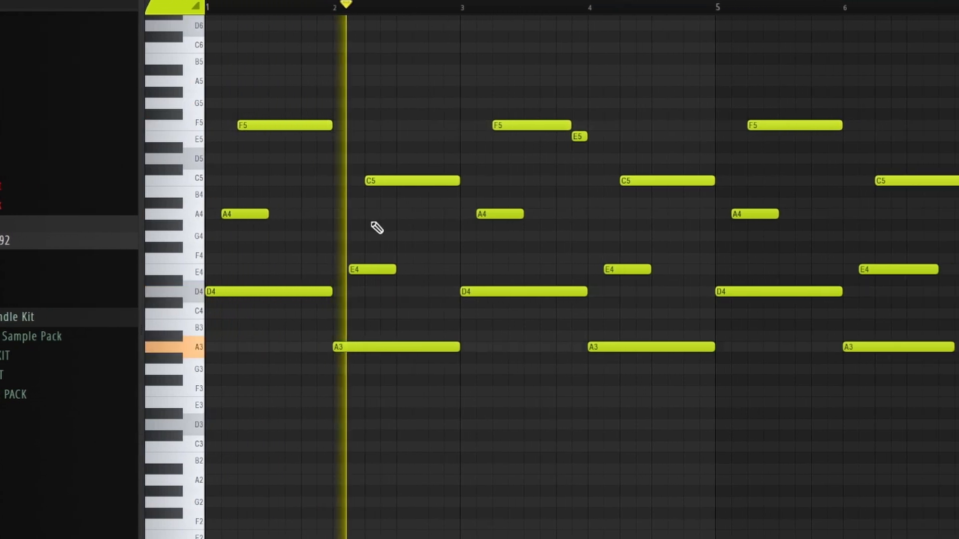
drag(521, 141, 610, 202)
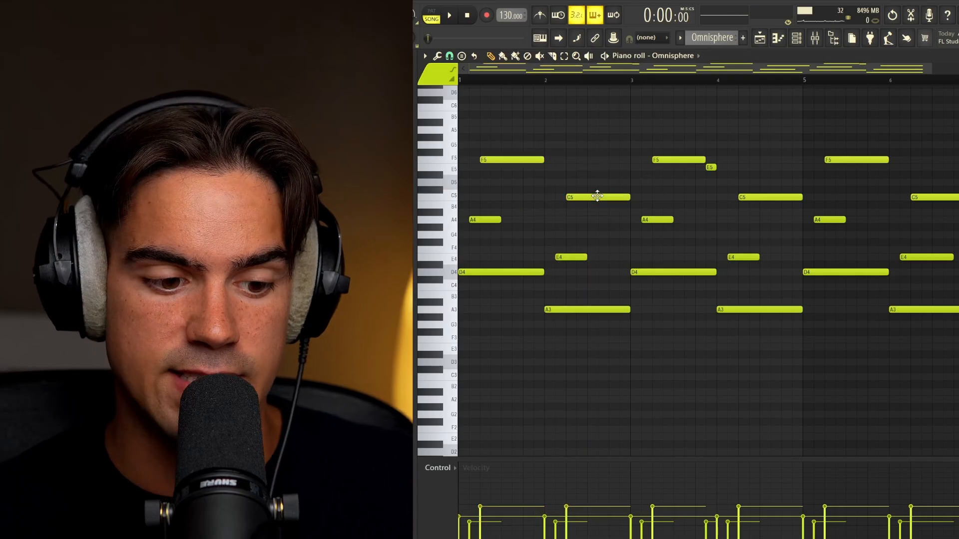
drag(510, 247, 582, 332)
ctrl+click(582, 333)
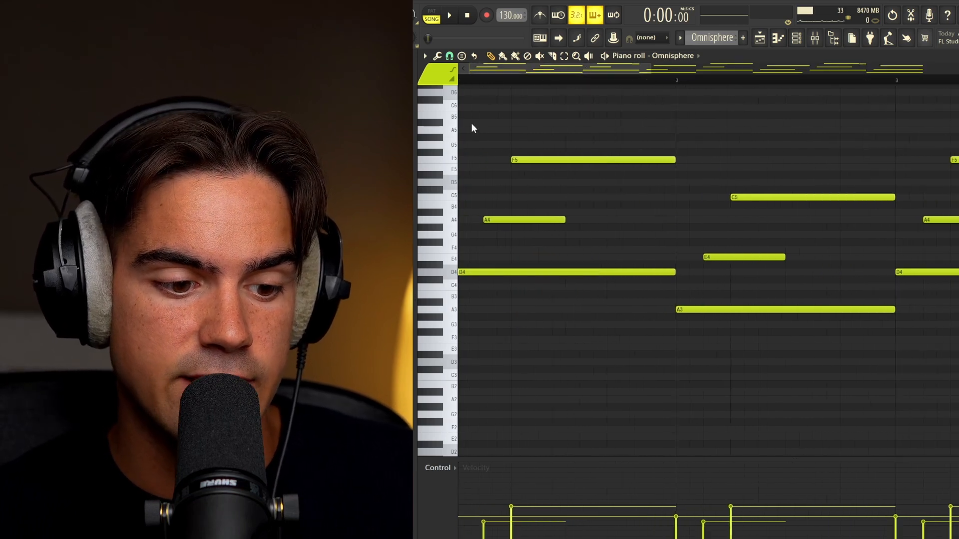
Try extending the A4 note of the first staggered chord to the end of bar 1.
ctrl+drag(539, 194, 544, 229)
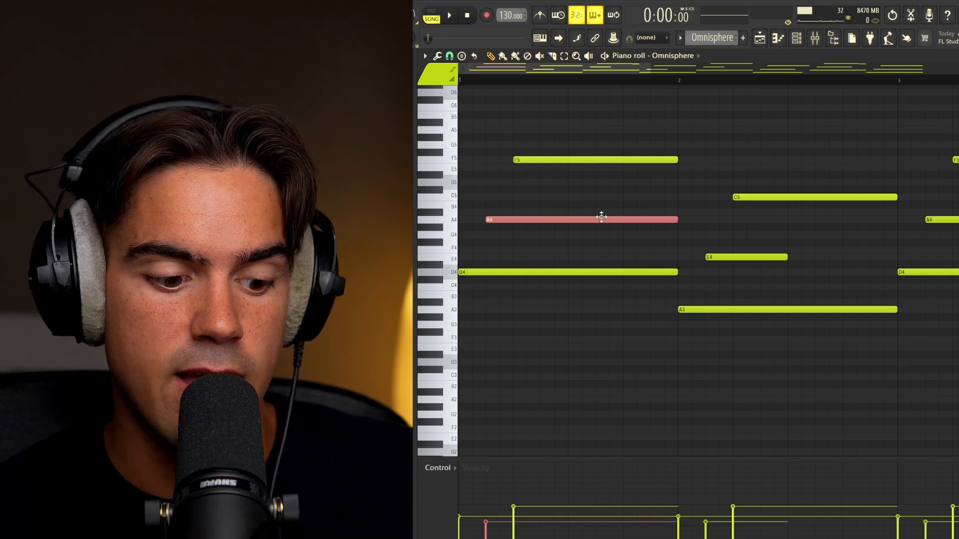
ctrl+drag(570, 213, 541, 233)
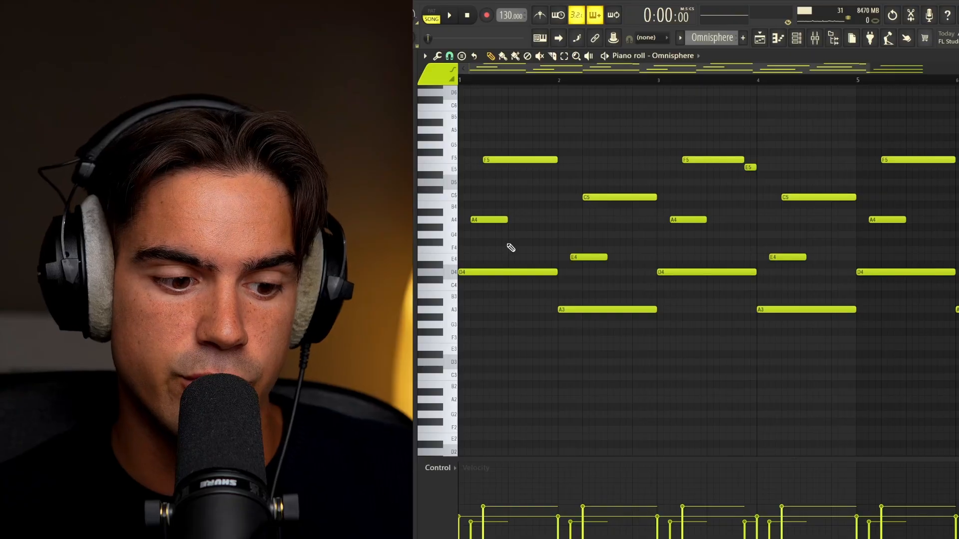
click(505, 221)
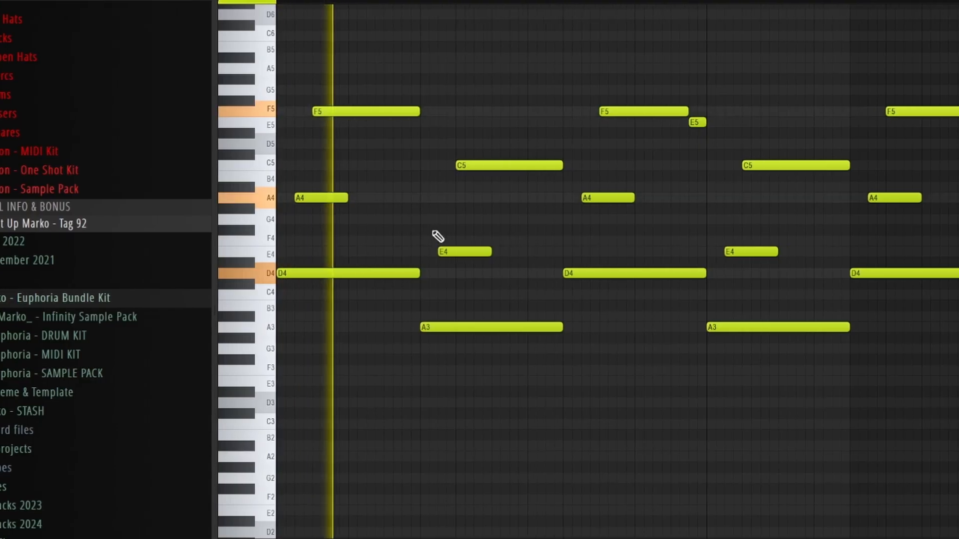
Try a much shorter E4 note in bar 2 during playback and undo the edits to the E4 notes.
click(606, 258)
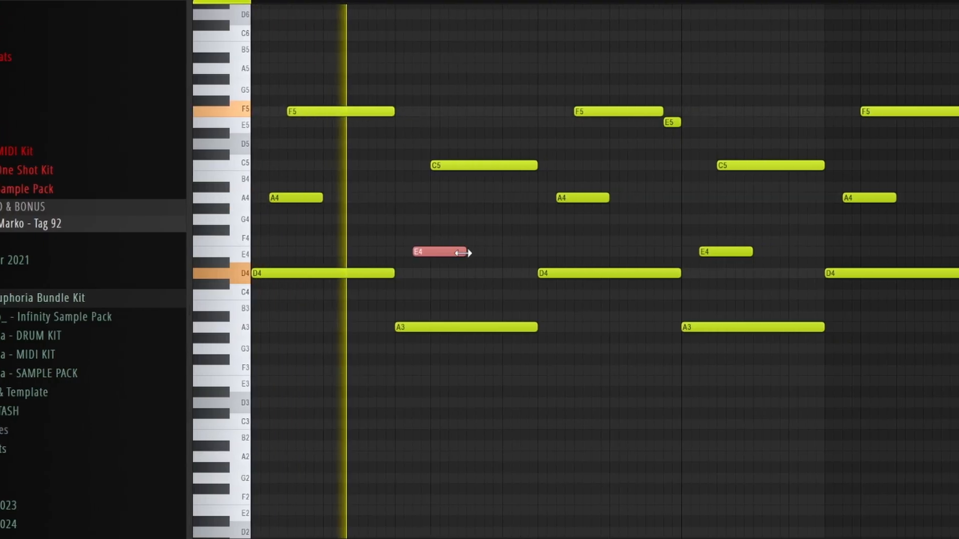
drag(463, 253, 419, 254)
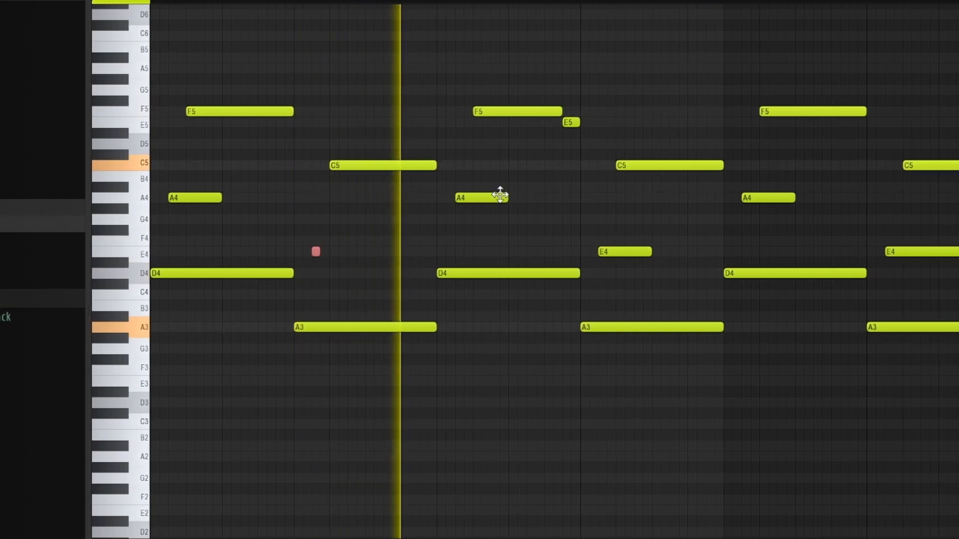
click(616, 251)
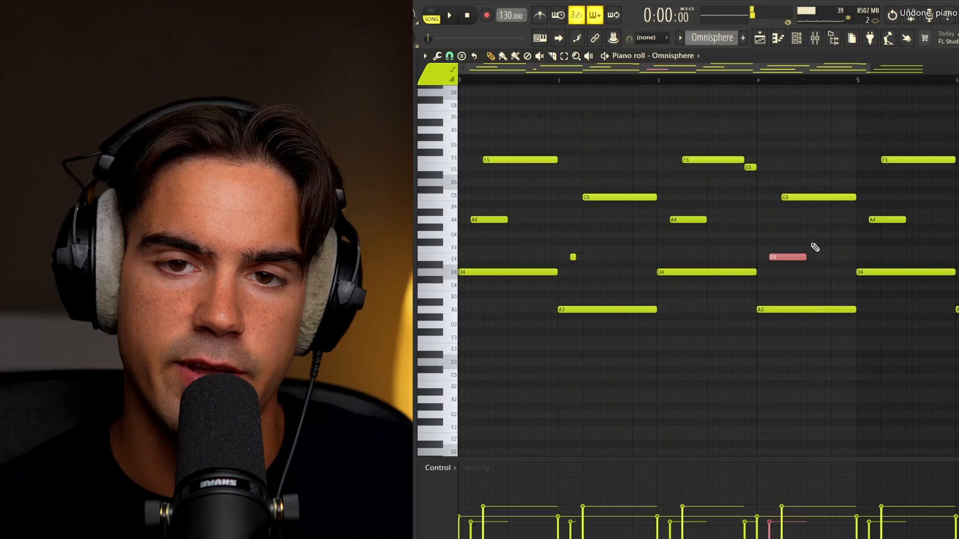
key(ctrl+z)
key(ctrl+z)
key(ctrl+z)
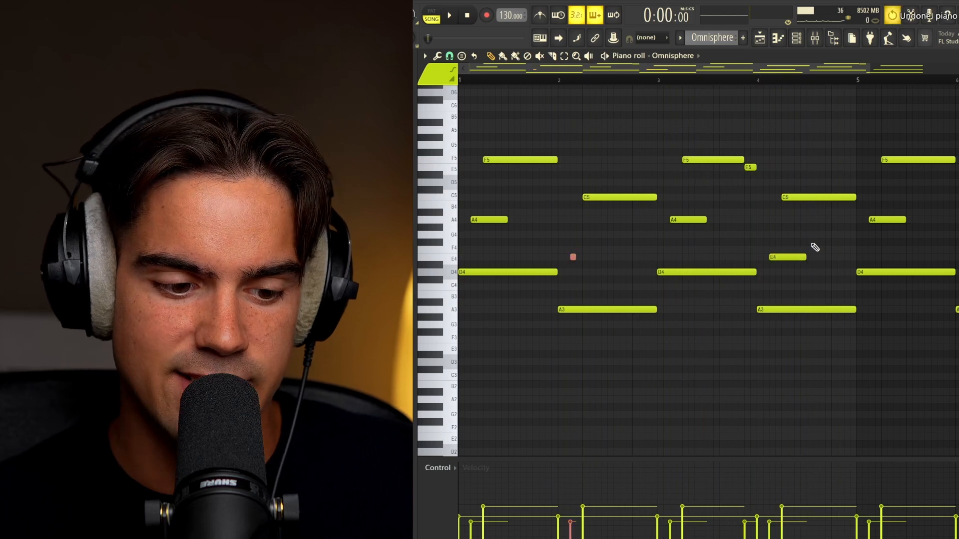
scroll(806, 241, down, 1)
scroll(806, 242, down, 1)
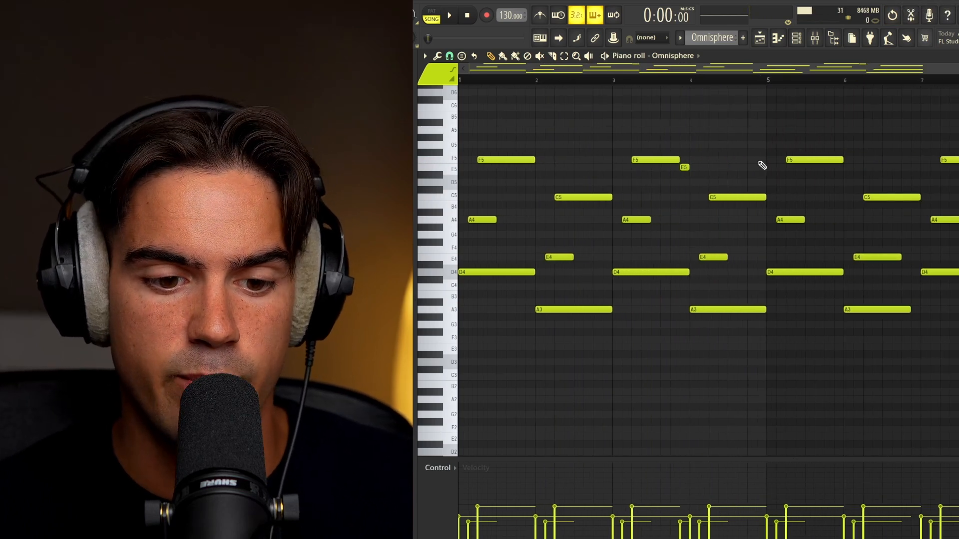
Examine the NS1 Stereo noise suppressor and the first two Parametric EQs on the Electric Guitar mixer track.
key(F9)
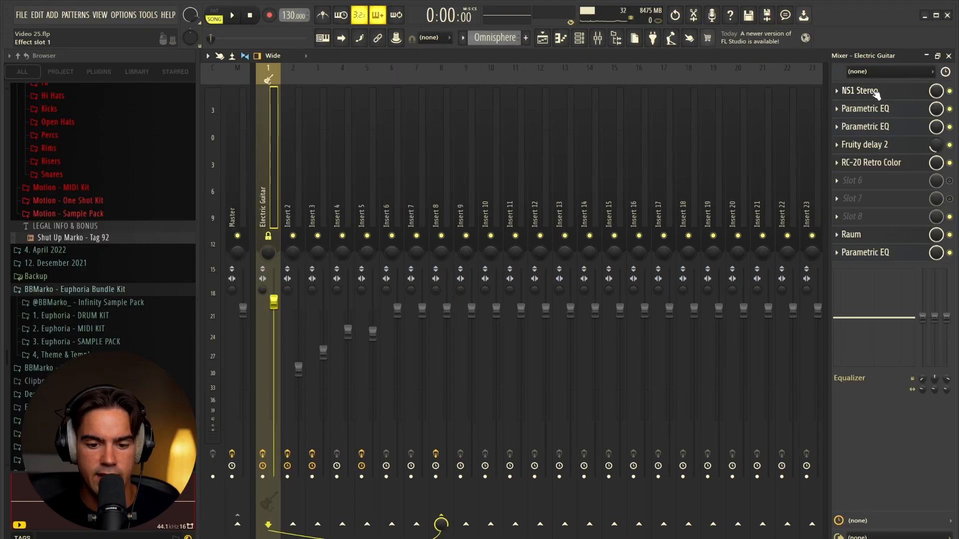
click(874, 92)
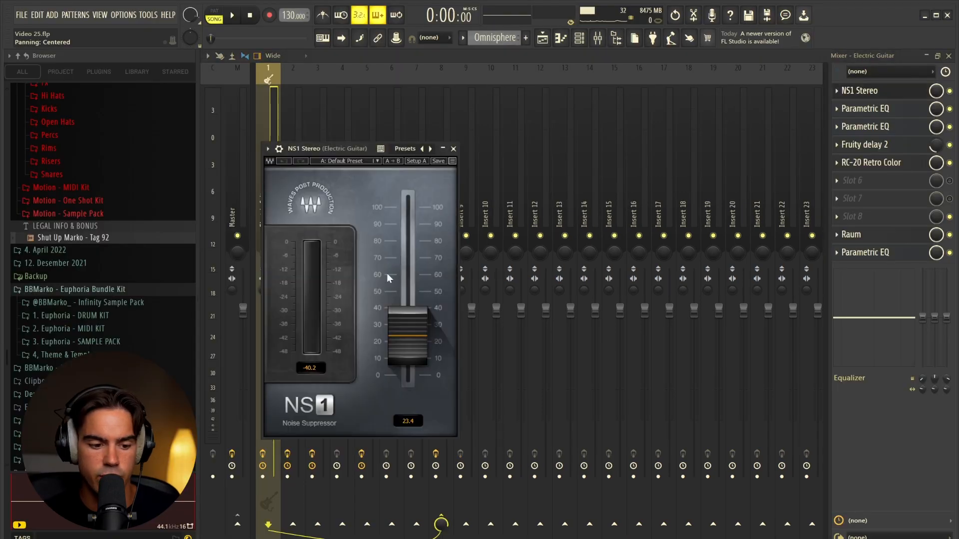
click(898, 95)
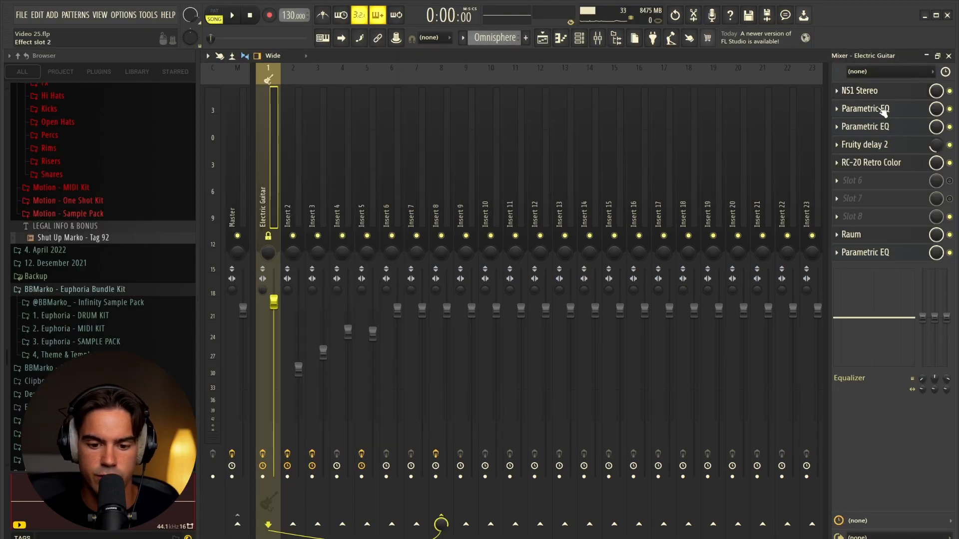
click(883, 112)
click(880, 115)
click(877, 129)
click(879, 133)
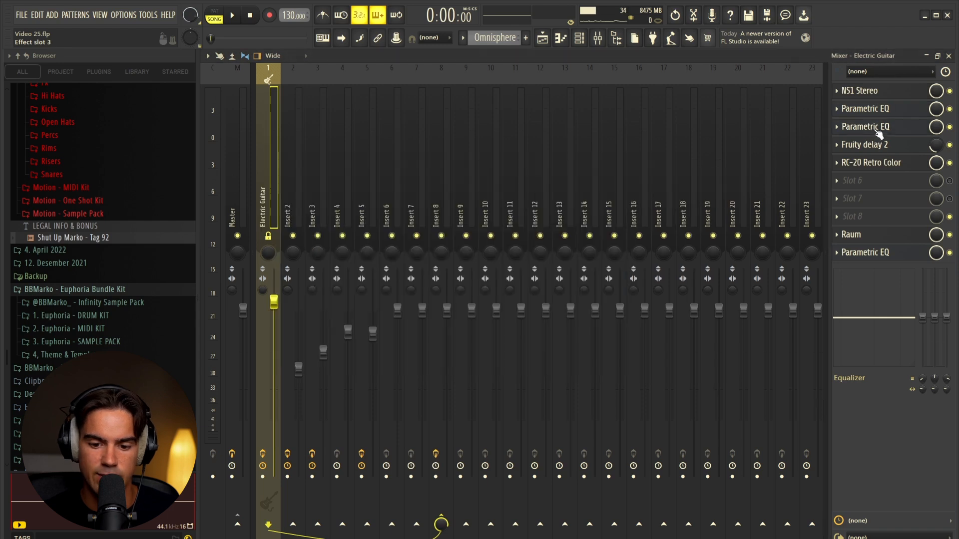
Examine the Fruity delay 2, RC-20 Retro Color, Raum and last Parametric EQ on the Electric Guitar track, and close the mixer.
click(879, 145)
click(880, 146)
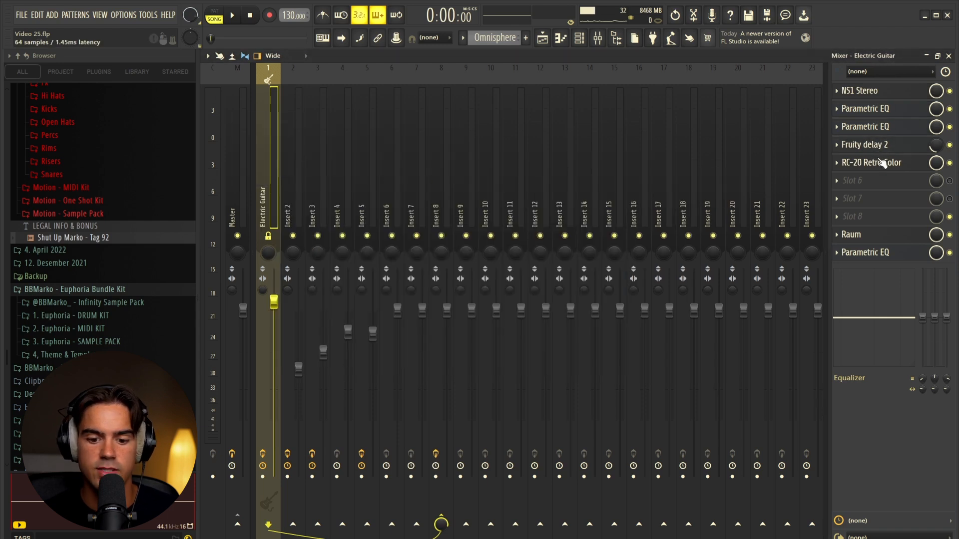
click(879, 165)
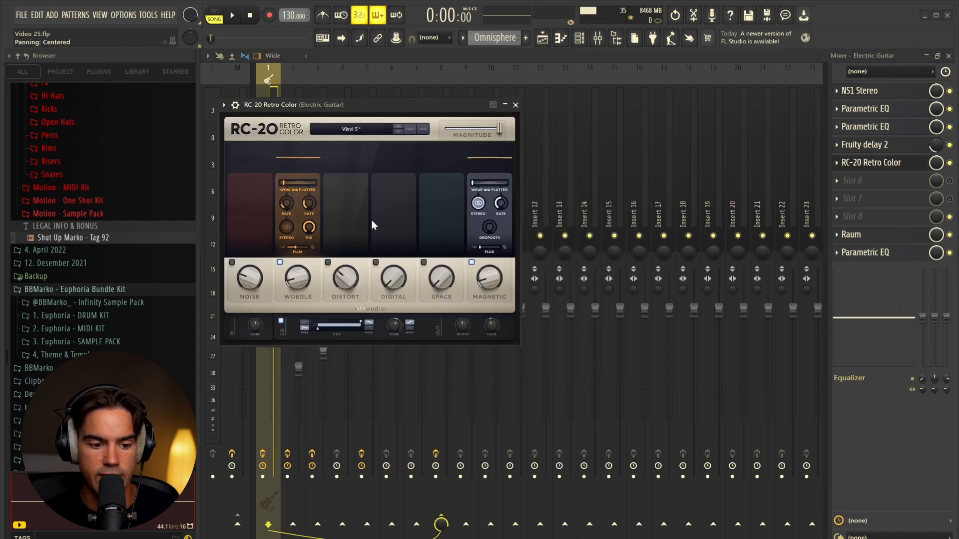
click(871, 163)
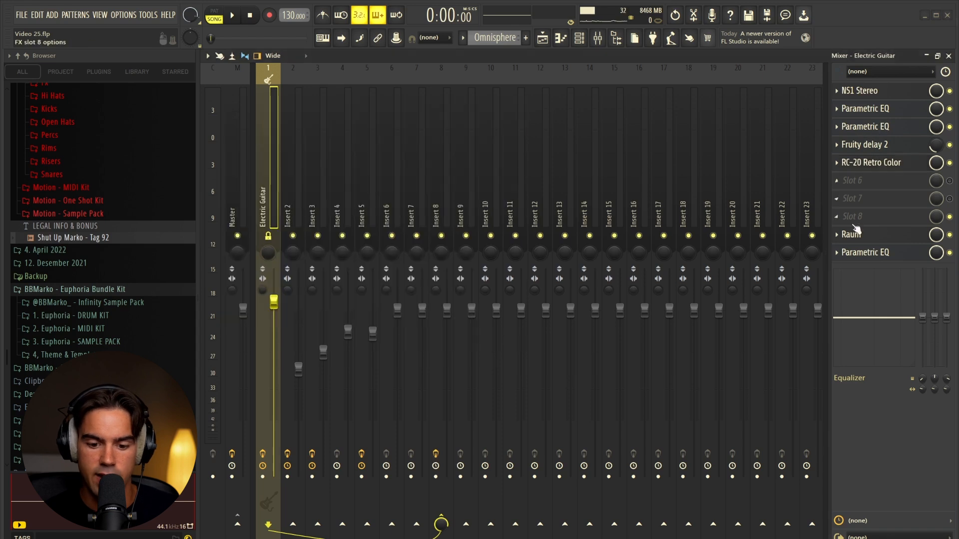
click(851, 234)
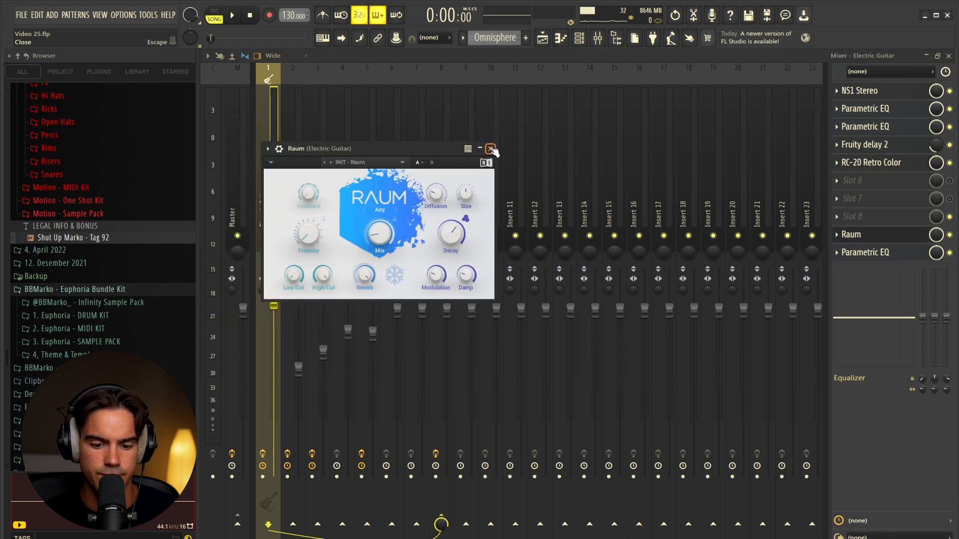
click(491, 148)
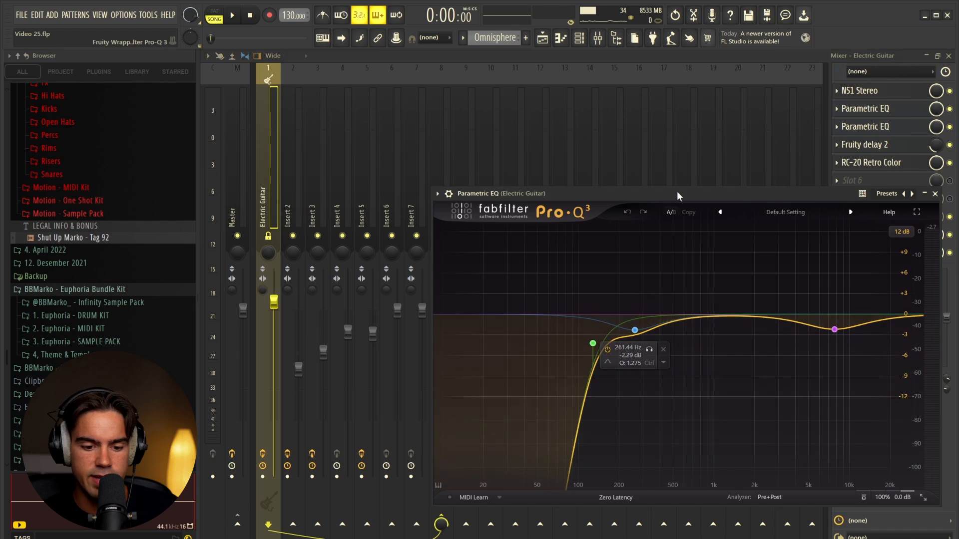
drag(676, 191, 594, 130)
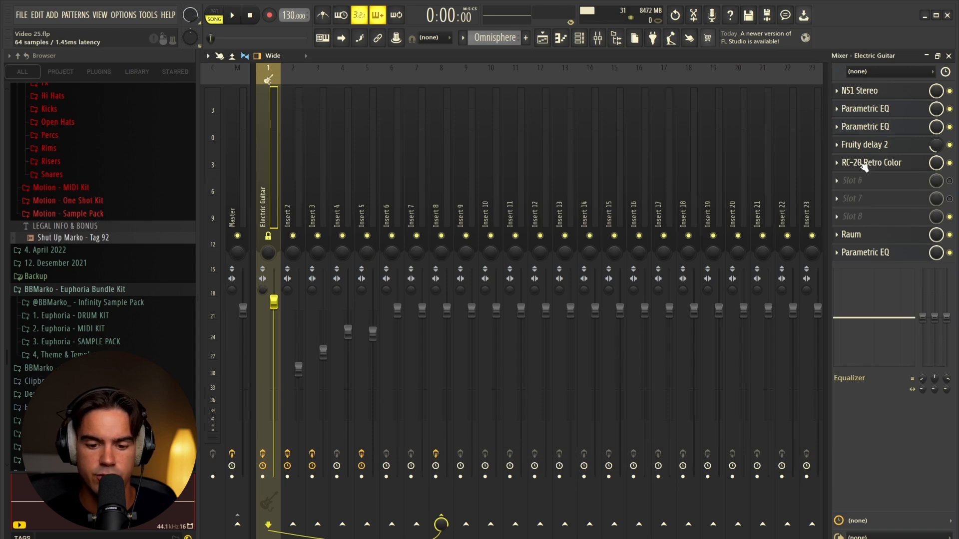
click(949, 56)
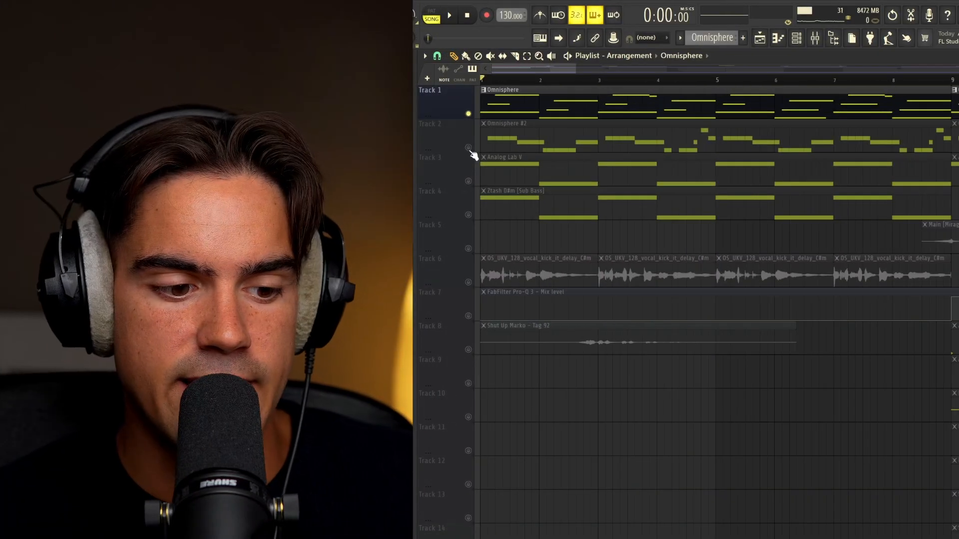
Open the Omnisphere #2 pattern's melody in the piano roll.
click(474, 157)
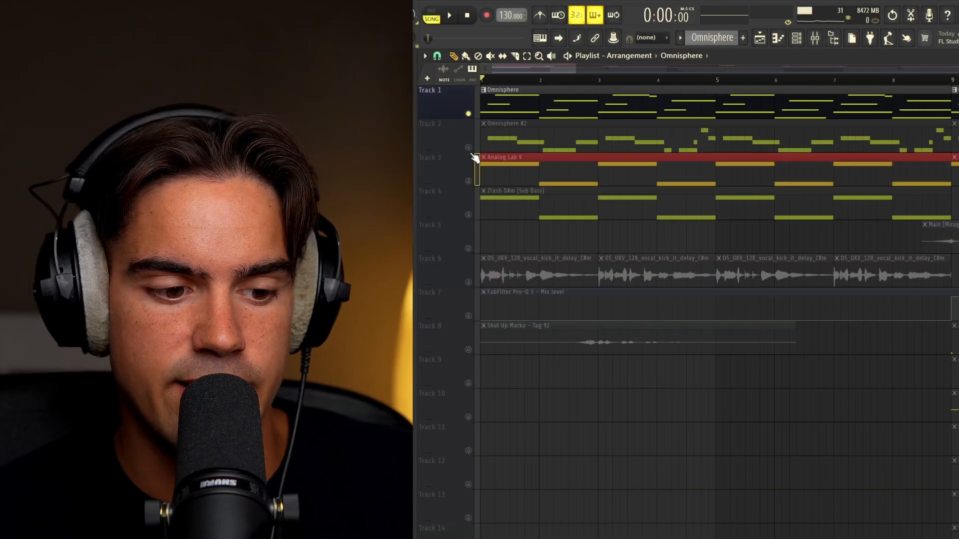
click(567, 125)
click(797, 40)
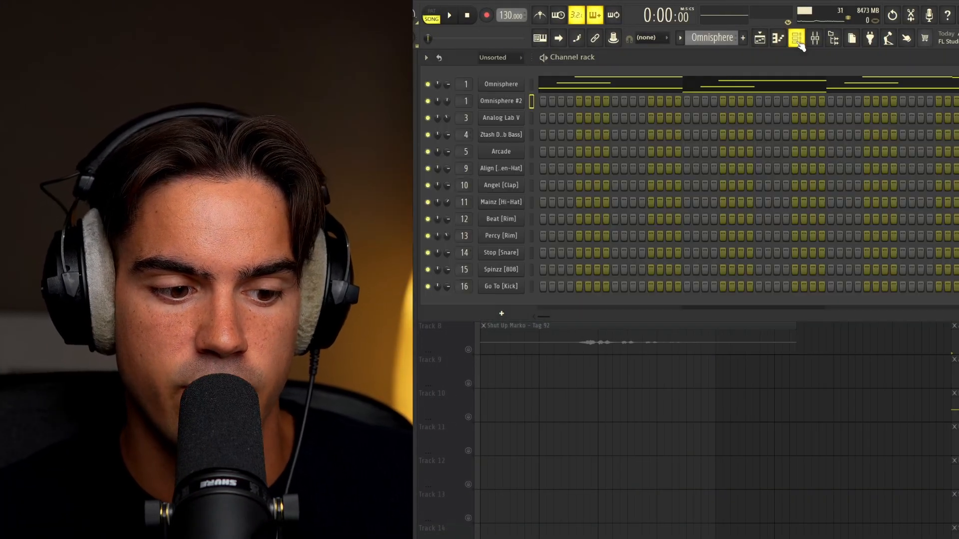
click(514, 101)
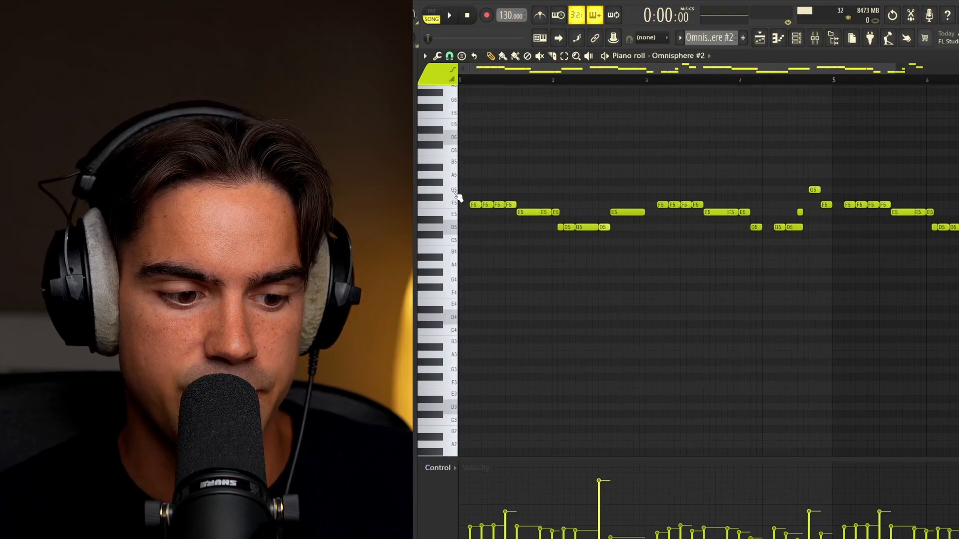
Delete all Omnisphere #2 melody notes in bars 1 and 2.
drag(464, 180, 806, 283)
ctrl+click(805, 269)
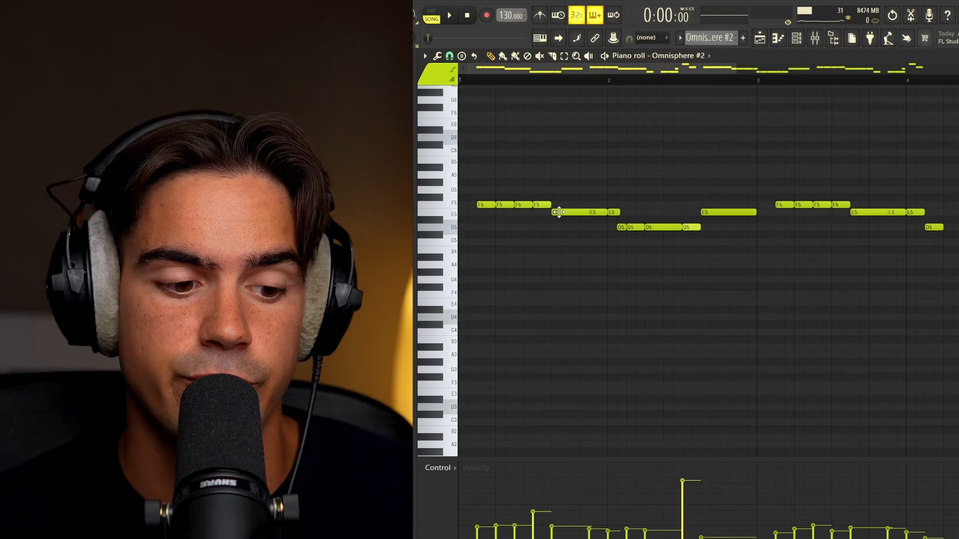
scroll(479, 165, down, 3)
drag(471, 150, 825, 312)
ctrl+click(819, 304)
scroll(679, 199, up, 2)
scroll(599, 192, left, 2)
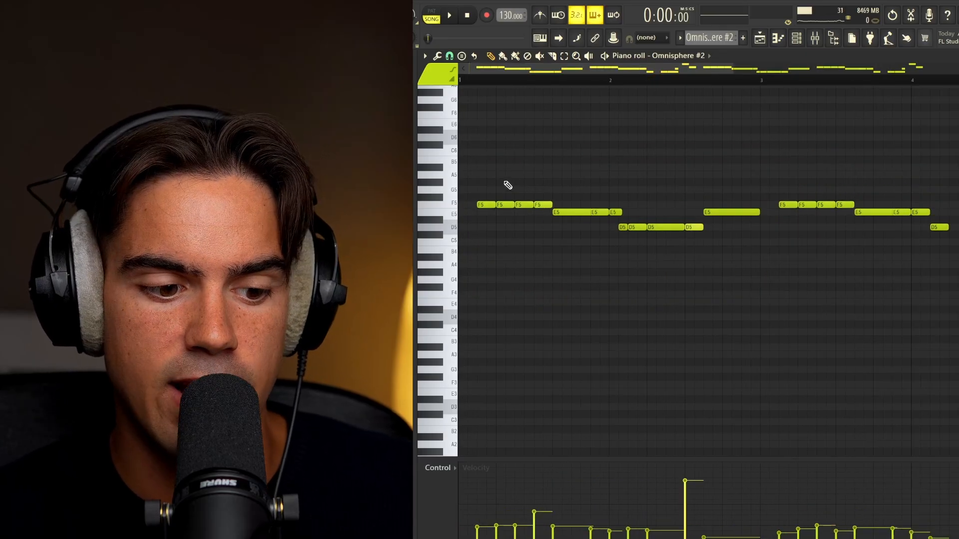
drag(477, 188, 757, 292)
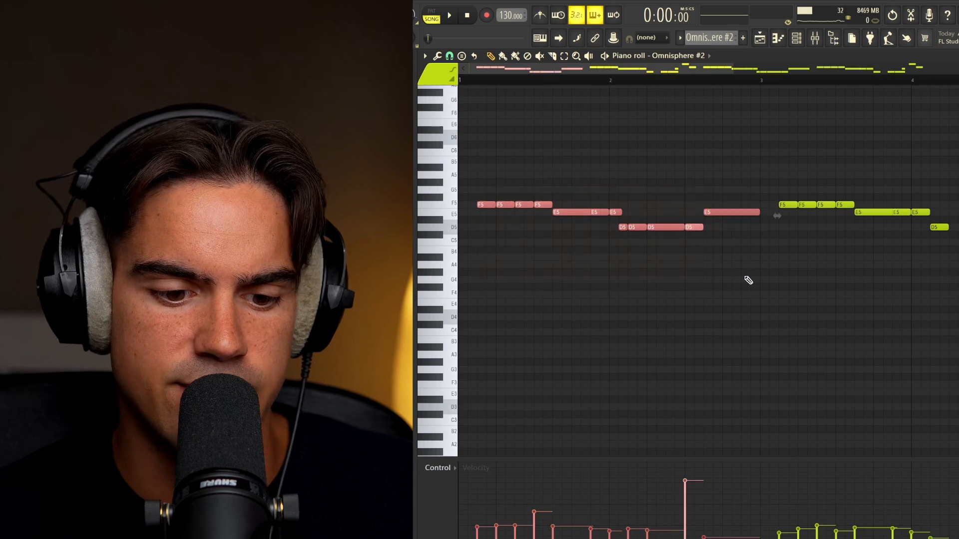
key(Delete)
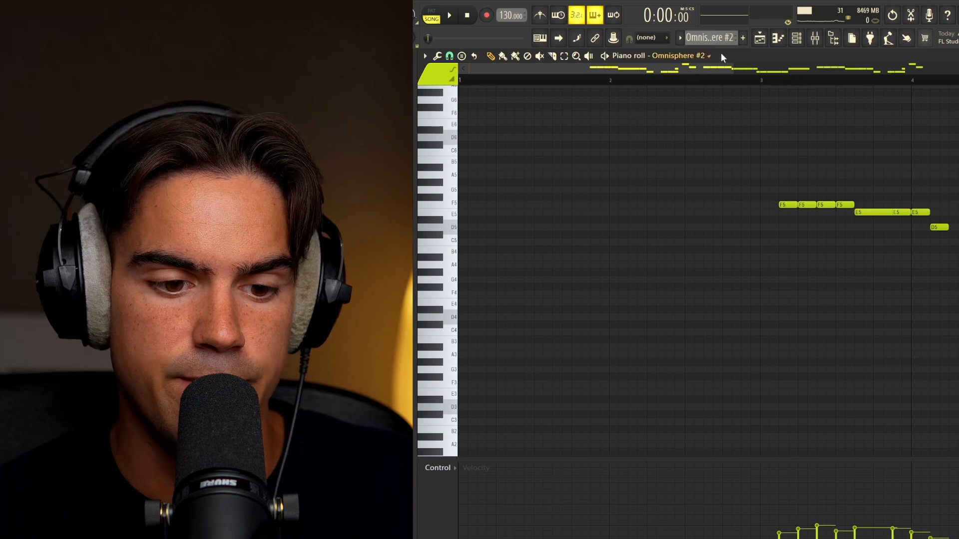
Check the F5 top note of the first chord in the Omnisphere pattern and return to the Omnisphere #2 piano roll.
key(F6)
scroll(724, 38, up, 1)
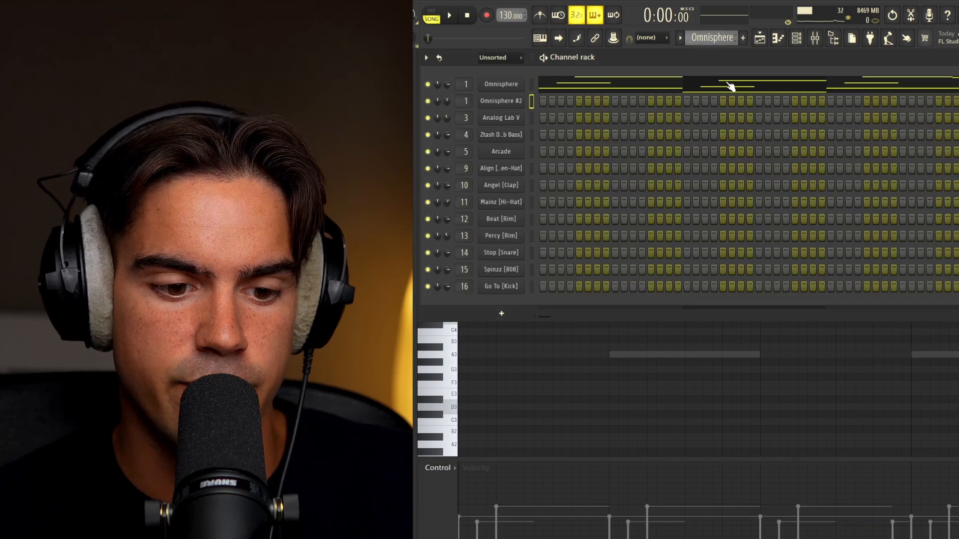
click(730, 87)
drag(529, 194, 522, 216)
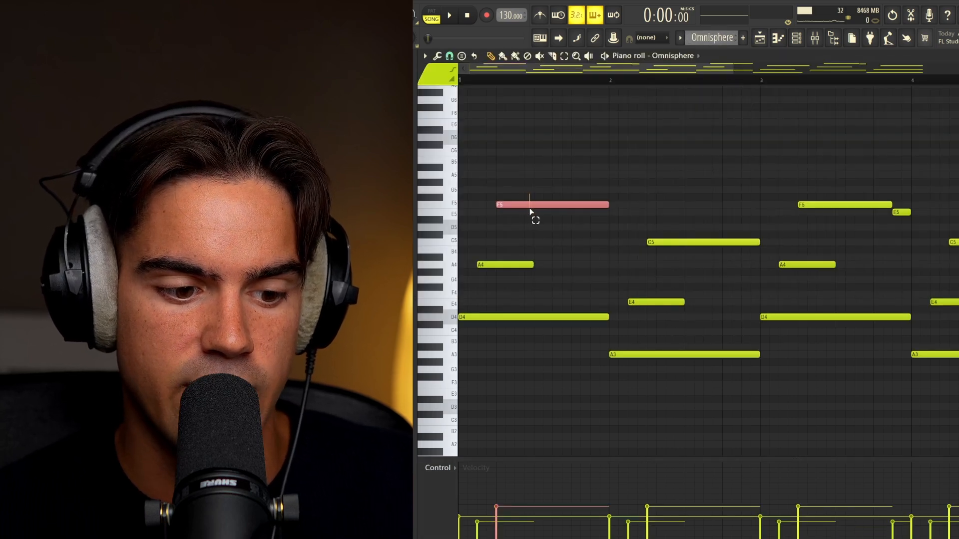
click(712, 38)
click(684, 167)
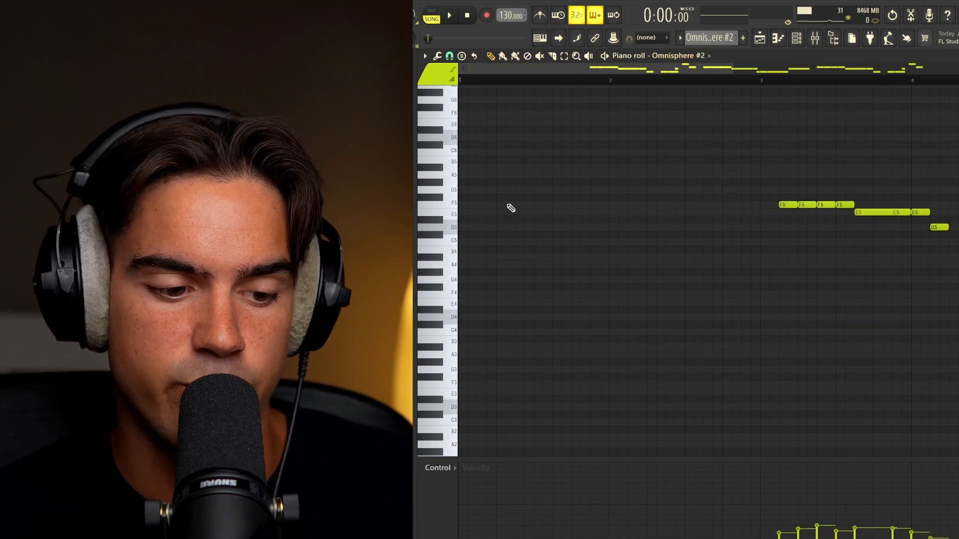
Place a short F5 note on the second eighth of bar 1 and duplicate it into four consecutive F5 notes.
drag(533, 216, 636, 216)
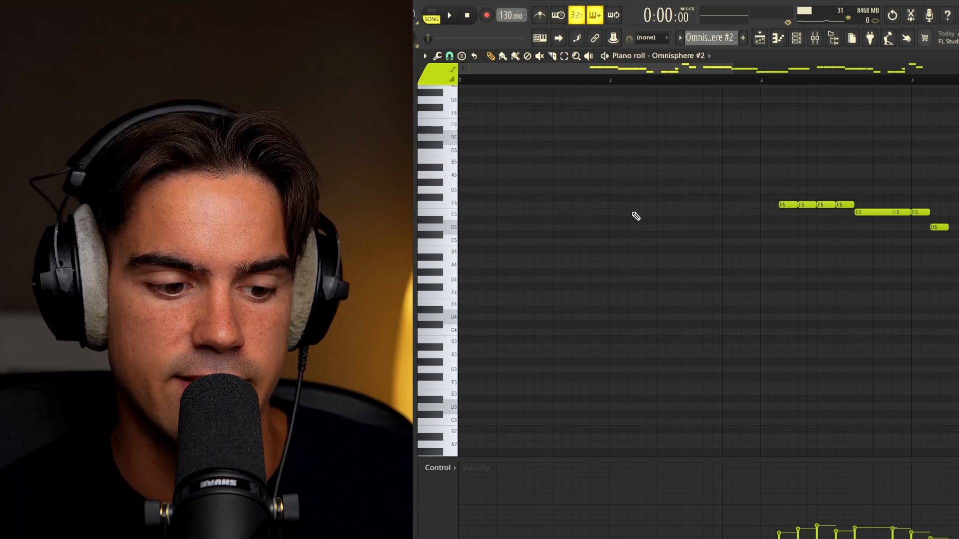
click(486, 210)
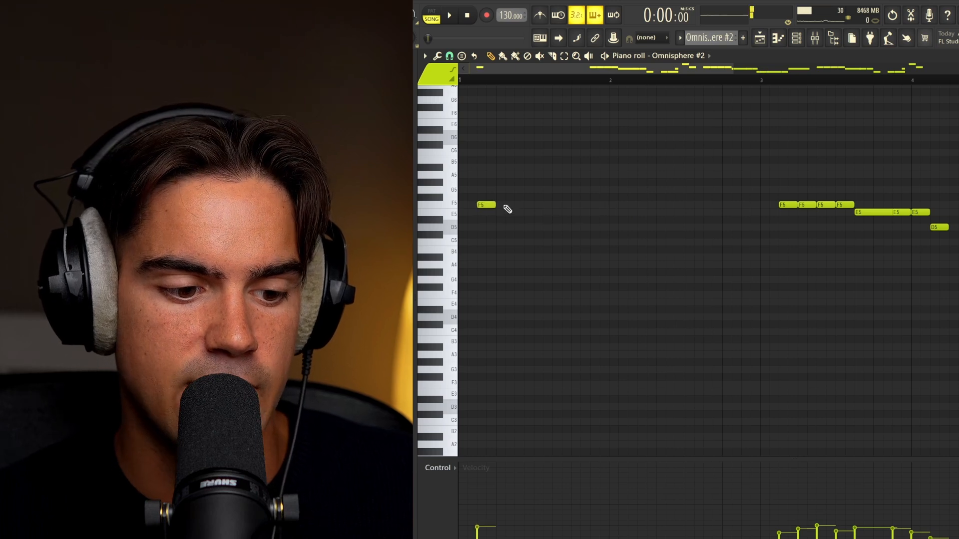
scroll(482, 215, up, 3)
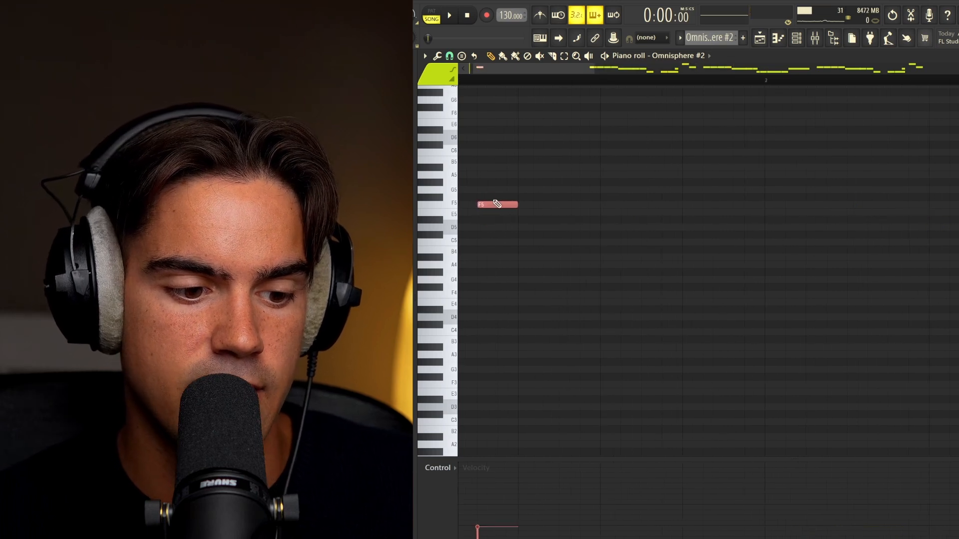
scroll(507, 211, down, 1)
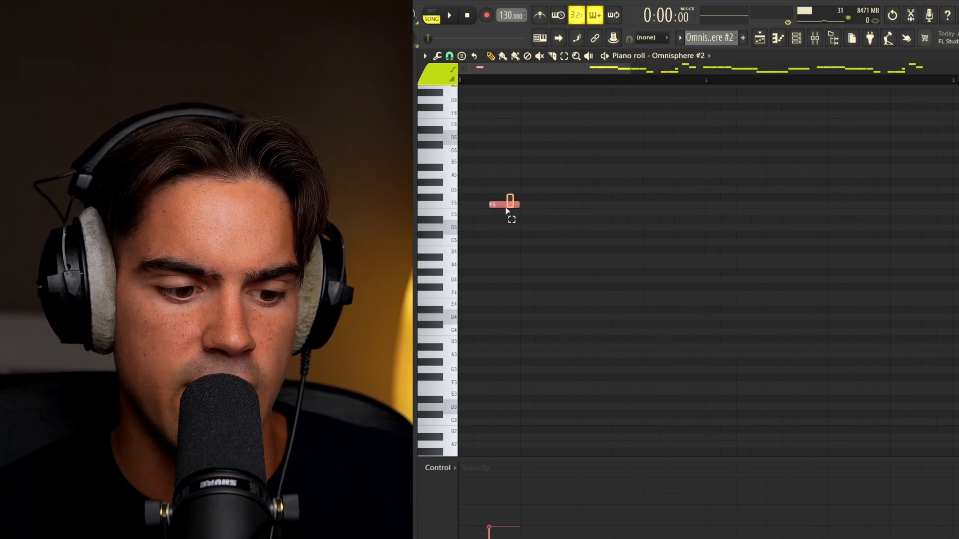
key(ctrl+b)
key(ctrl+b)
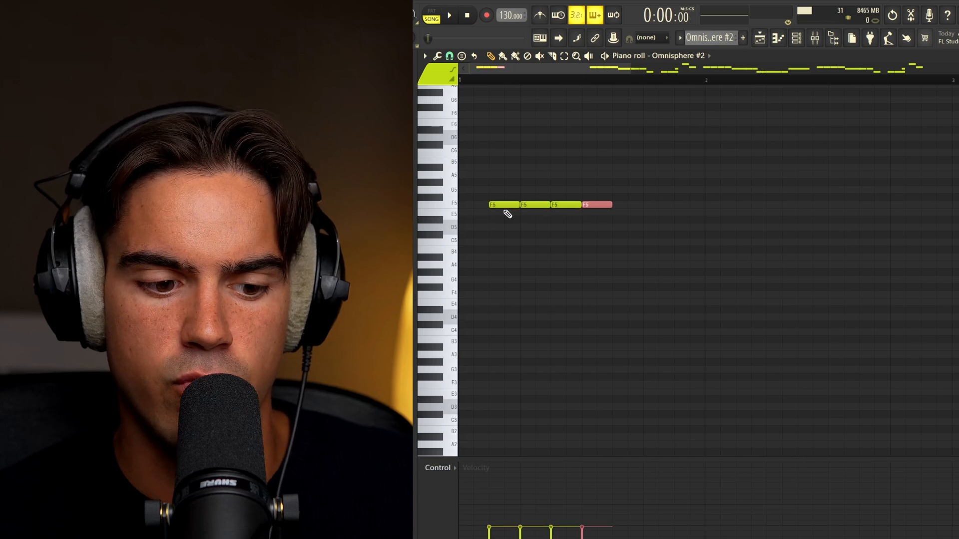
drag(610, 188, 505, 262)
drag(506, 189, 602, 227)
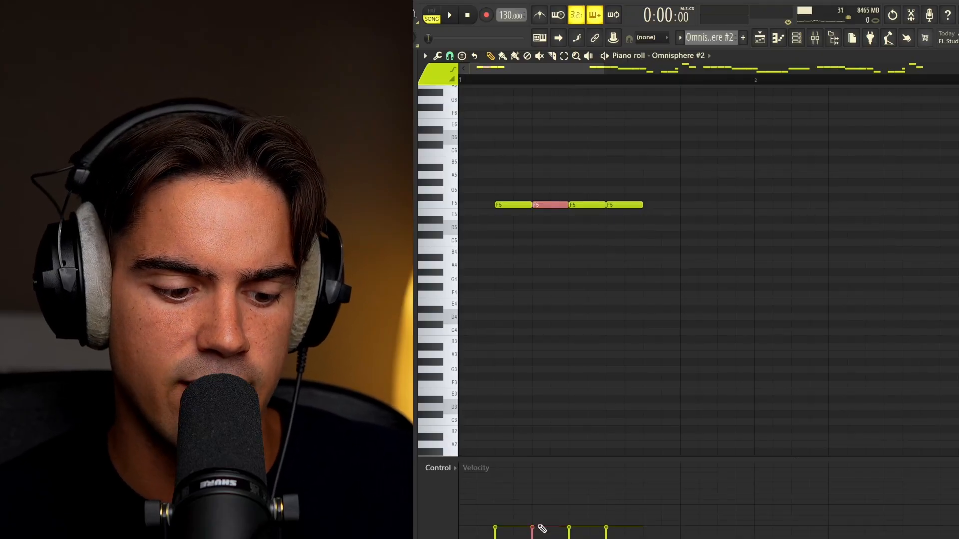
Vary the velocities of the four F5 notes in bar 1, lowering the second slightly and raising the fourth well above the others.
drag(636, 186, 638, 229)
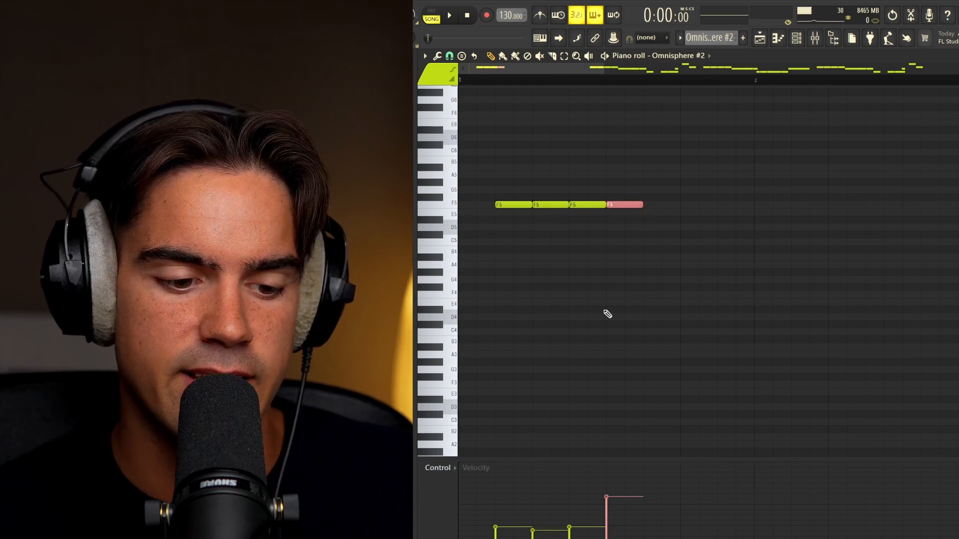
scroll(587, 271, down, 2)
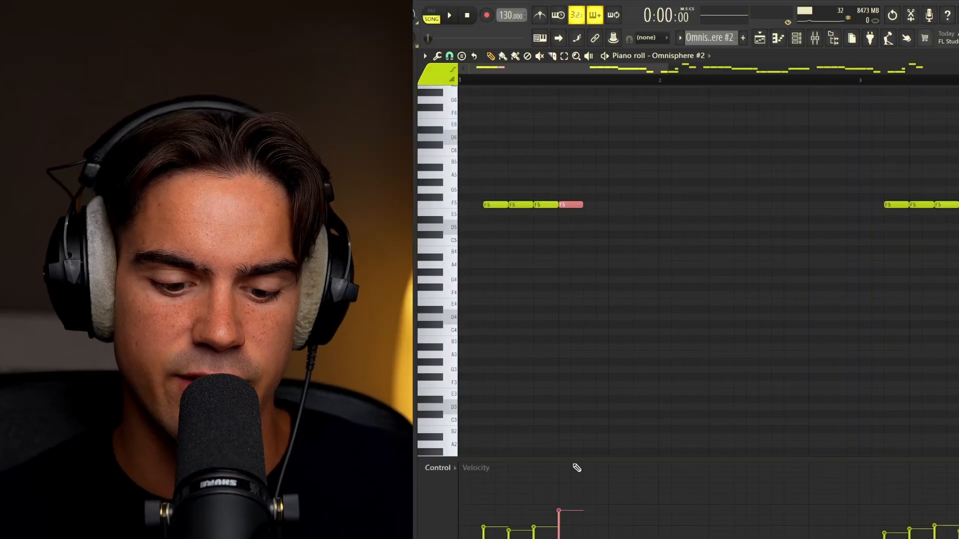
scroll(600, 340, down, 1)
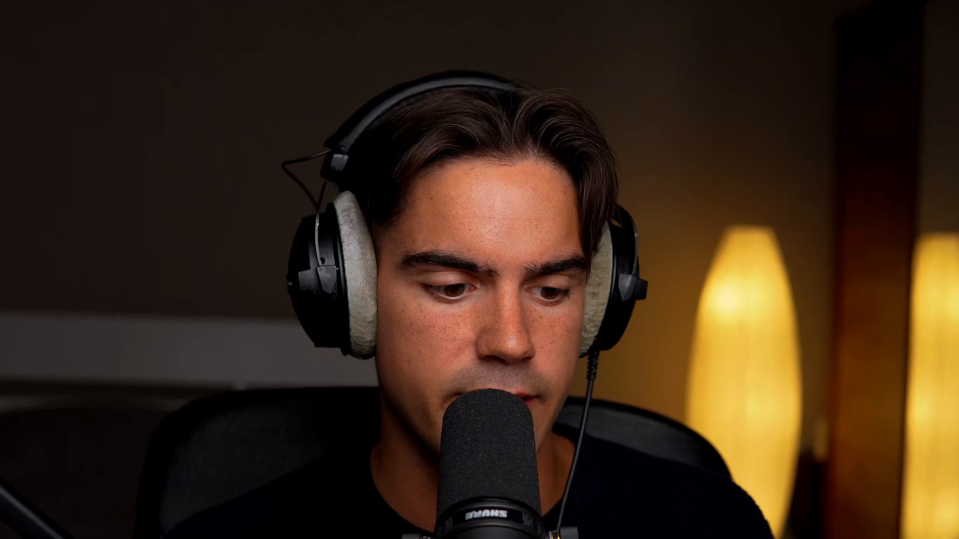
Add an E5 note from the last F5 to the end of bar 1 and slice it before its final eighth.
click(555, 214)
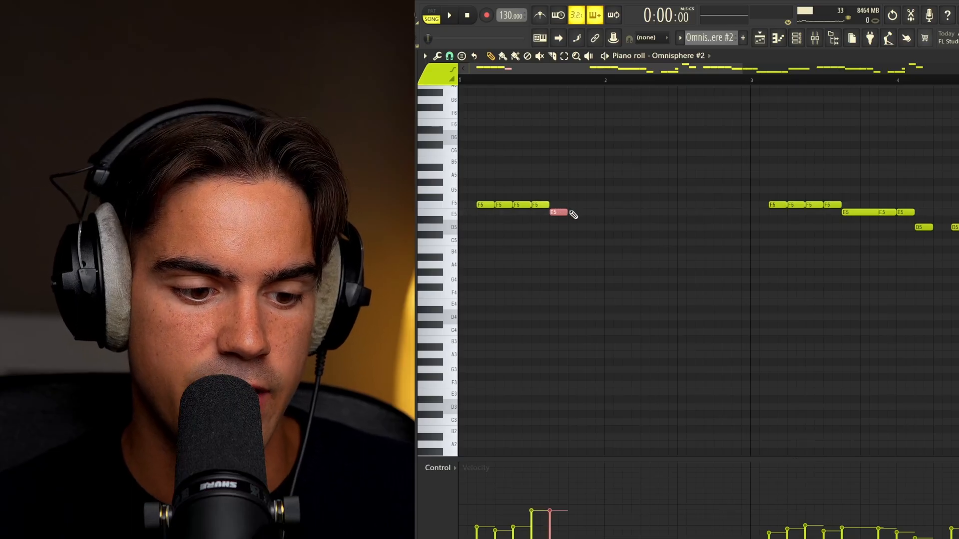
drag(616, 216, 598, 212)
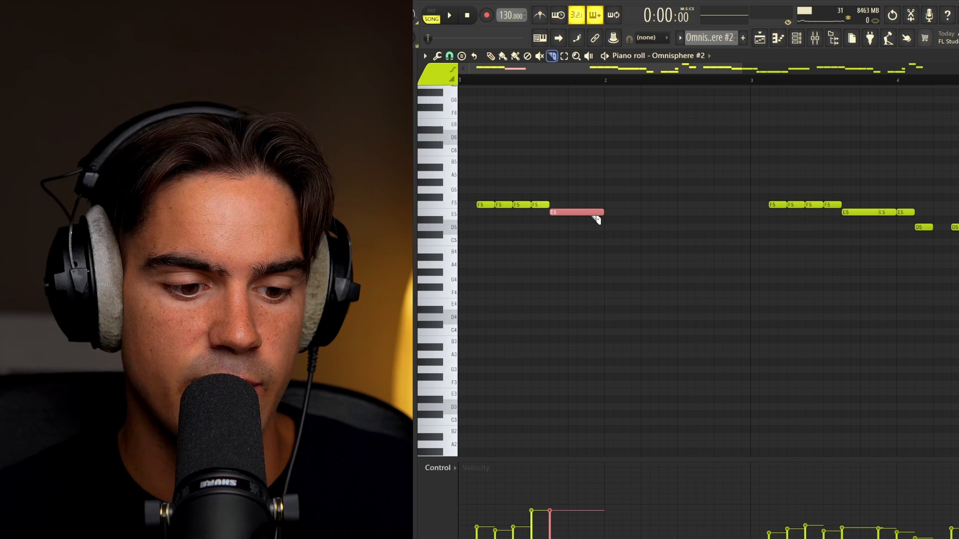
click(597, 216)
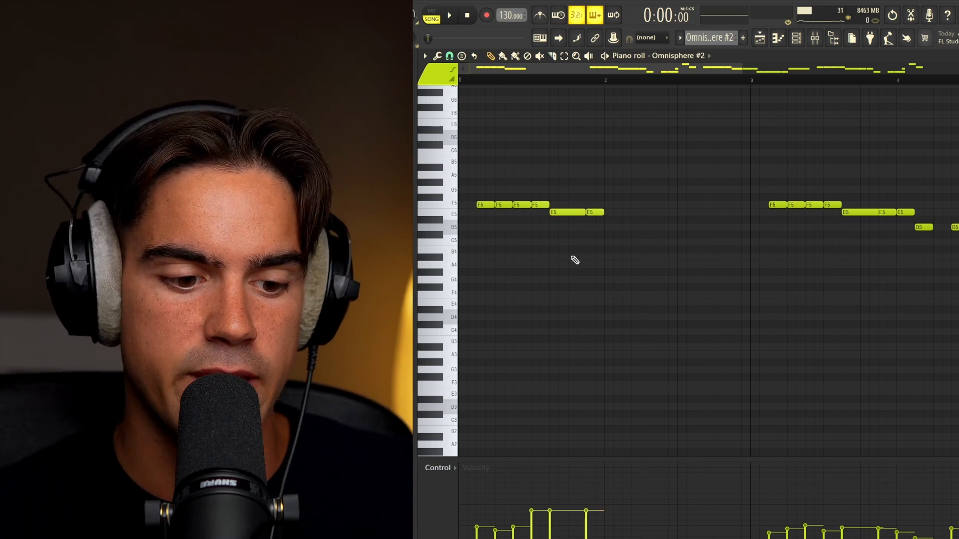
Extend the first E5 note slightly so it overlaps the start of the second E5 note.
ctrl+scroll(588, 207, up, 4)
ctrl+scroll(627, 182, up, 2)
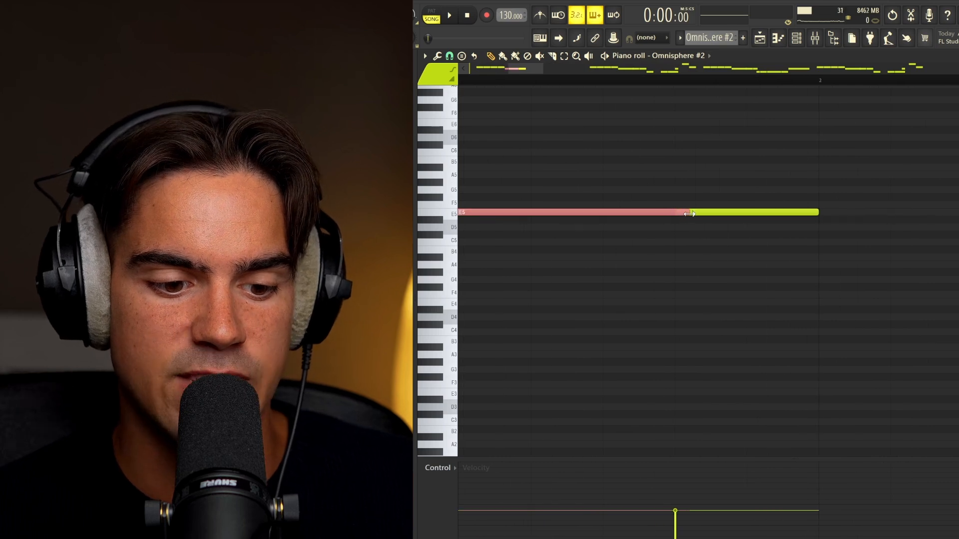
ctrl+drag(725, 171, 610, 276)
ctrl+click(620, 267)
ctrl+scroll(624, 260, down, 5)
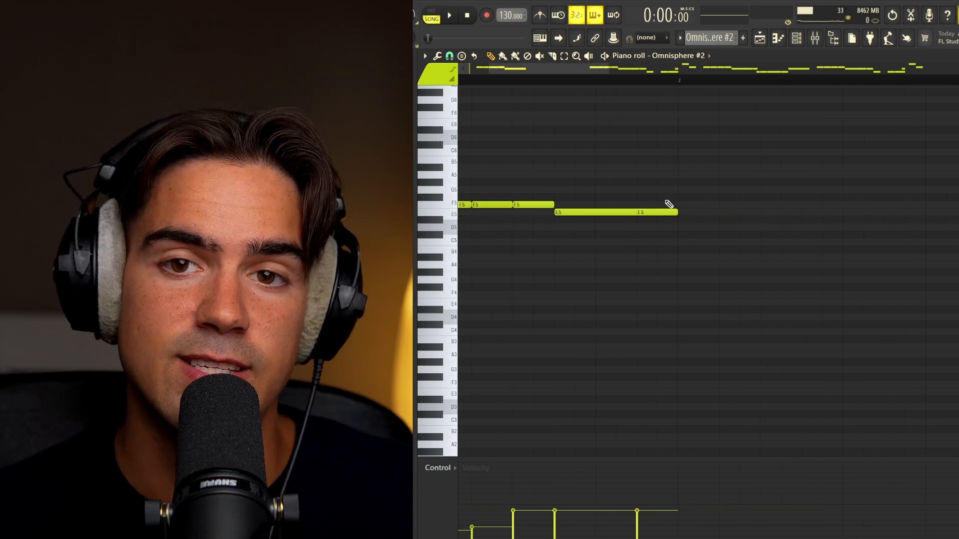
Lower the velocity of the first E5 note clearly and that of the second E5 note slightly.
ctrl+drag(626, 172, 617, 220)
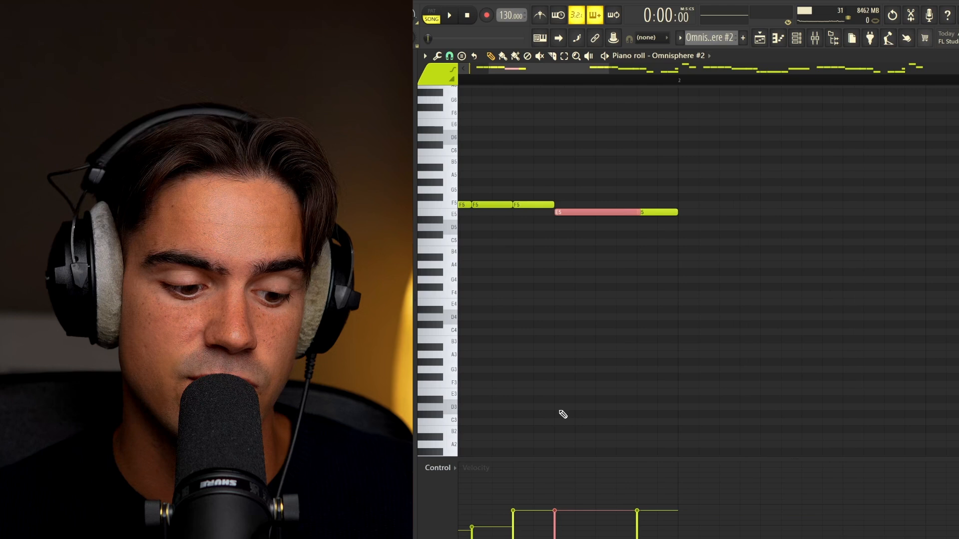
click(568, 532)
ctrl+drag(674, 198, 658, 225)
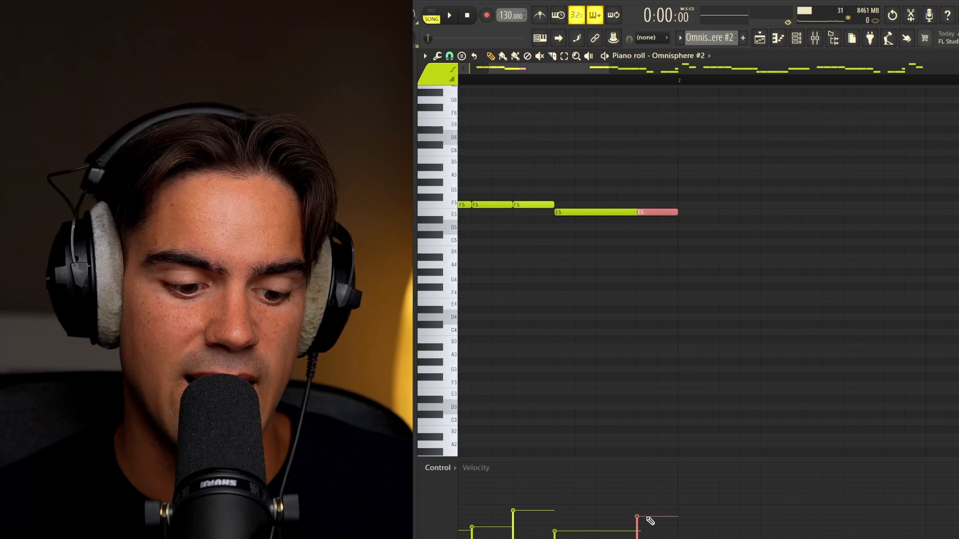
ctrl+scroll(651, 405, down, 2)
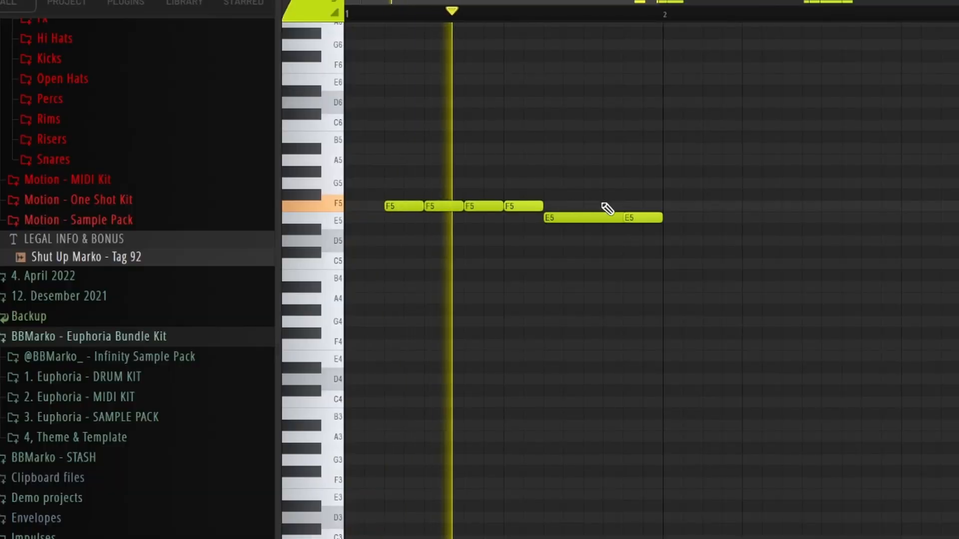
Examine the Omnisphere #2 melody in bars 3 and 4, highlighting the E5 and D5 notes and the closing G5 and F5 notes.
ctrl+drag(620, 203, 595, 244)
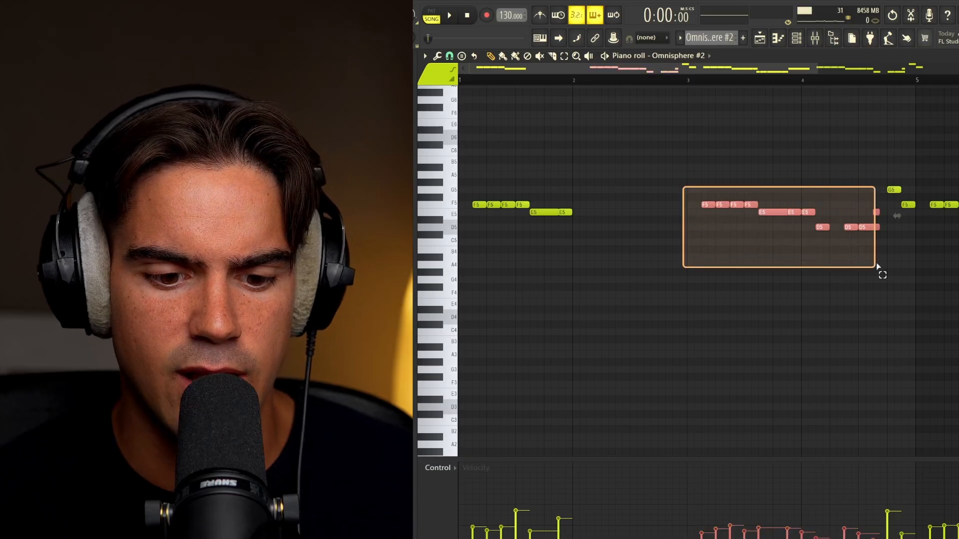
drag(896, 258, 912, 260)
ctrl+click(845, 244)
scroll(756, 214, up, 2)
drag(668, 194, 754, 204)
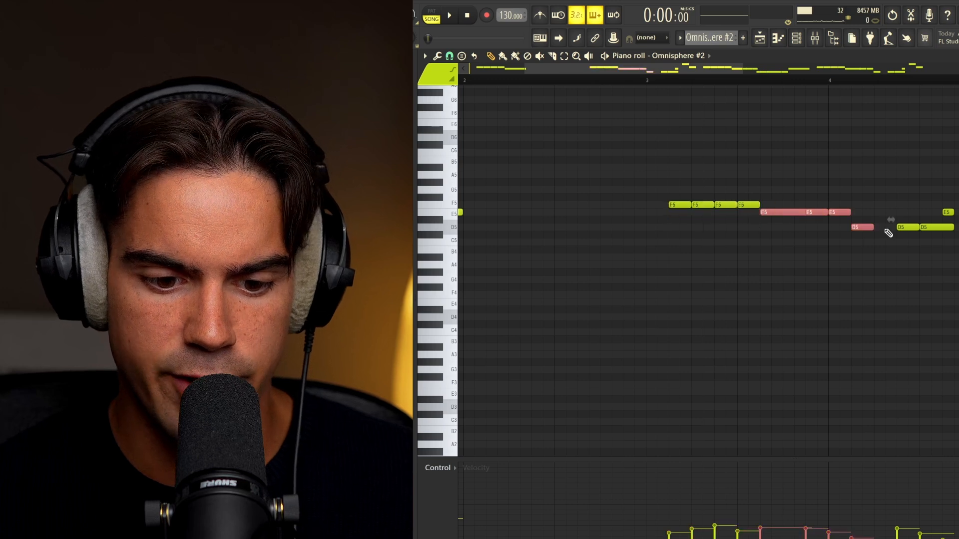
scroll(885, 230, down, 2)
drag(833, 227, 885, 228)
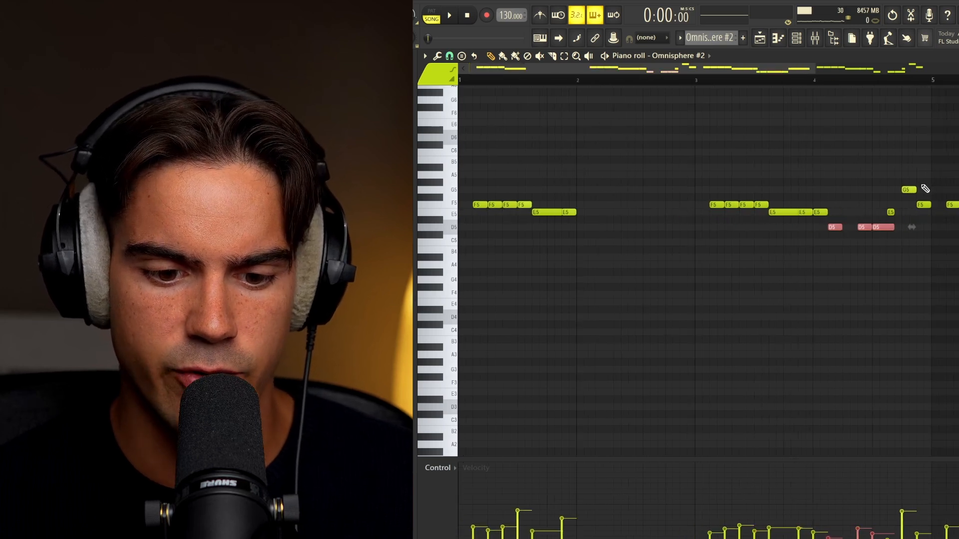
scroll(925, 188, down, 1)
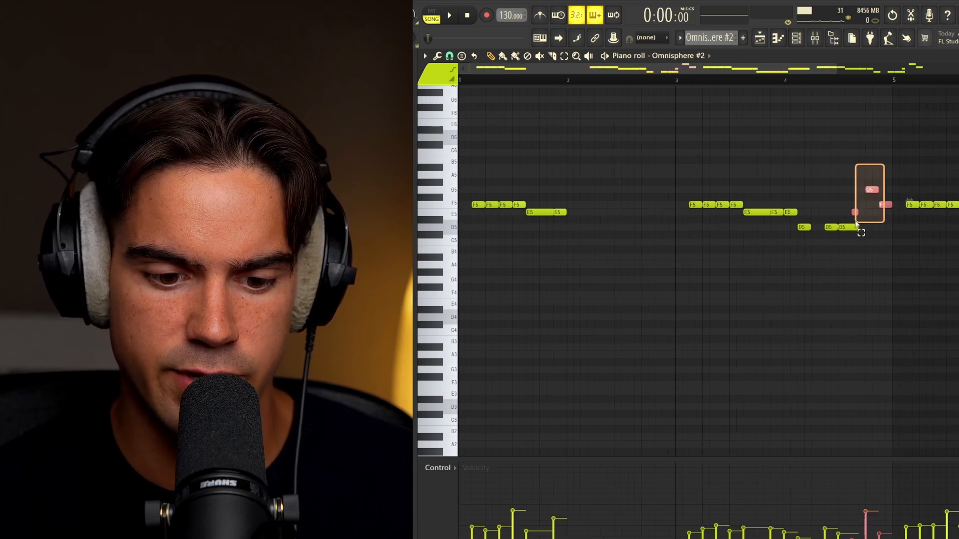
drag(865, 220, 863, 221)
scroll(866, 215, up, 2)
drag(870, 180, 906, 216)
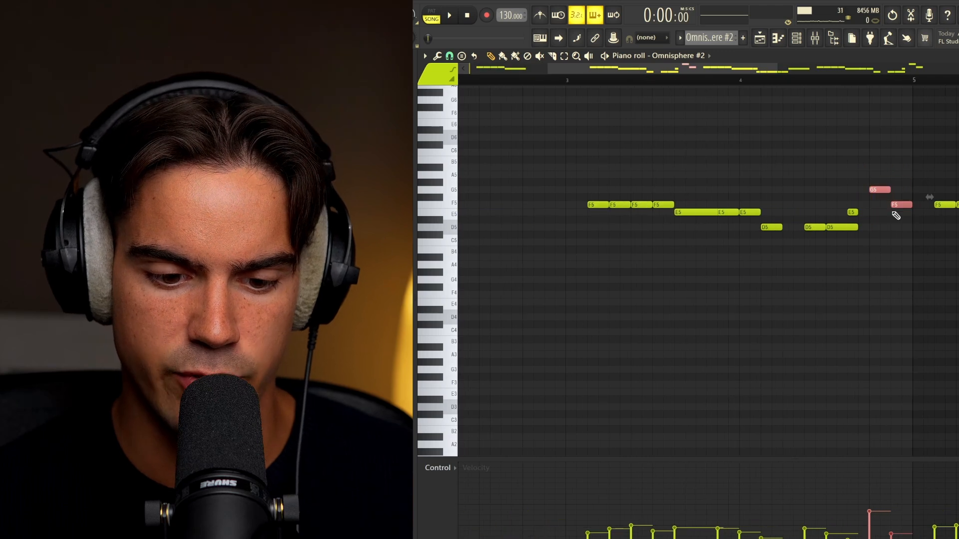
Return to the playlist and play the Omnisphere and Omnisphere #2 tracks together.
key(F5)
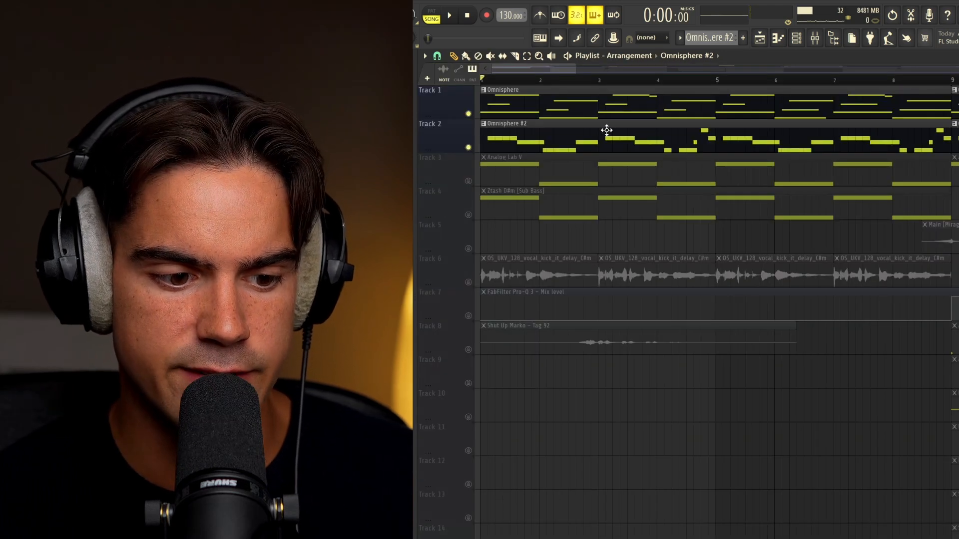
key(space)
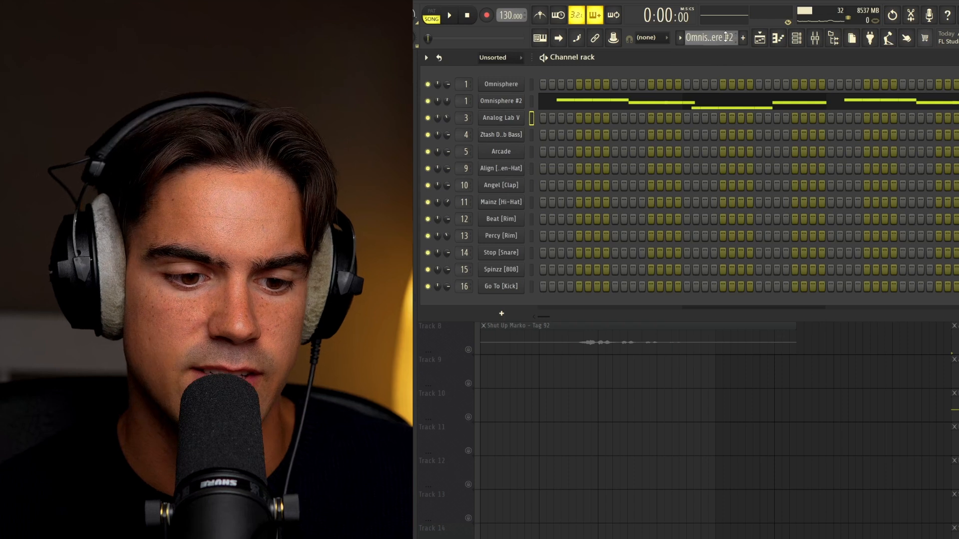
Open the Analog Lab V pattern in the piano roll and go over its notes across all eight bars.
drag(726, 37, 726, 42)
click(684, 123)
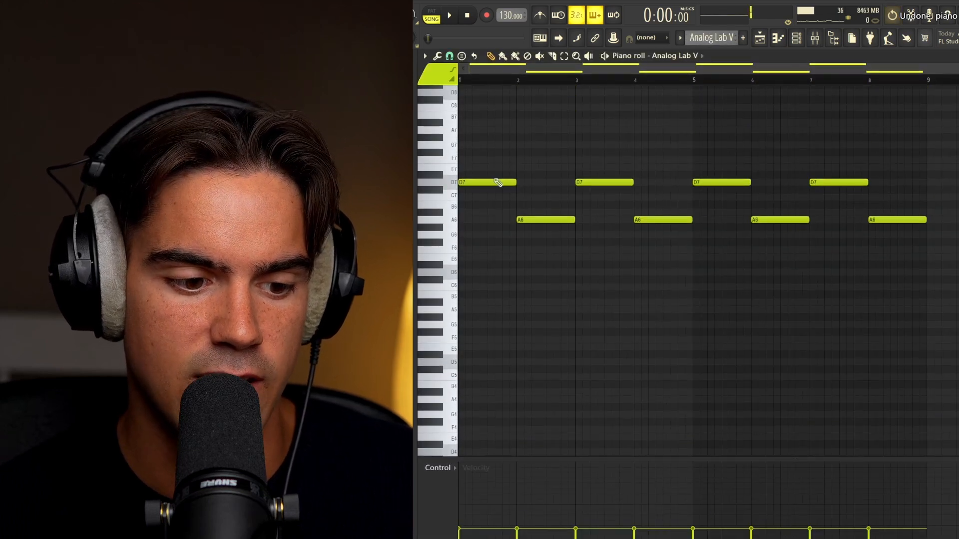
drag(496, 165, 879, 200)
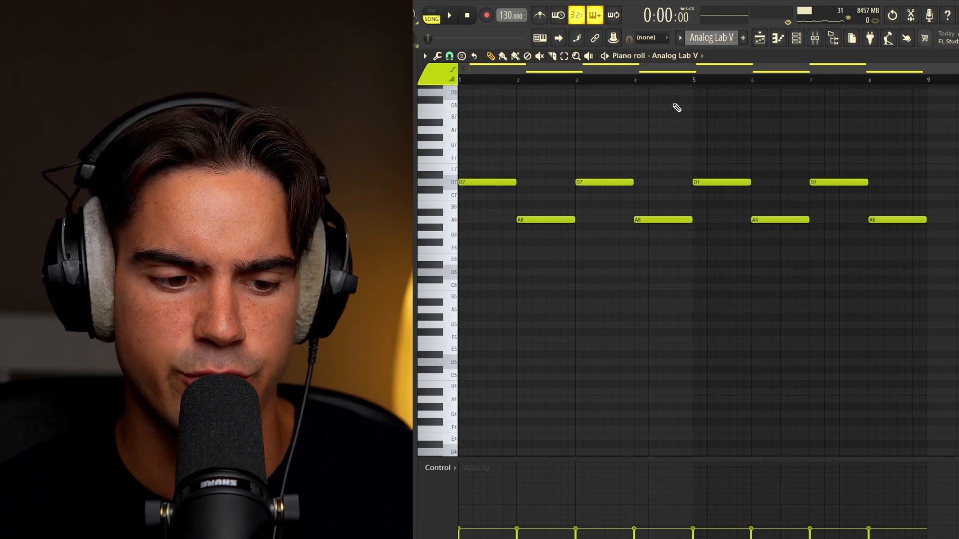
key(space)
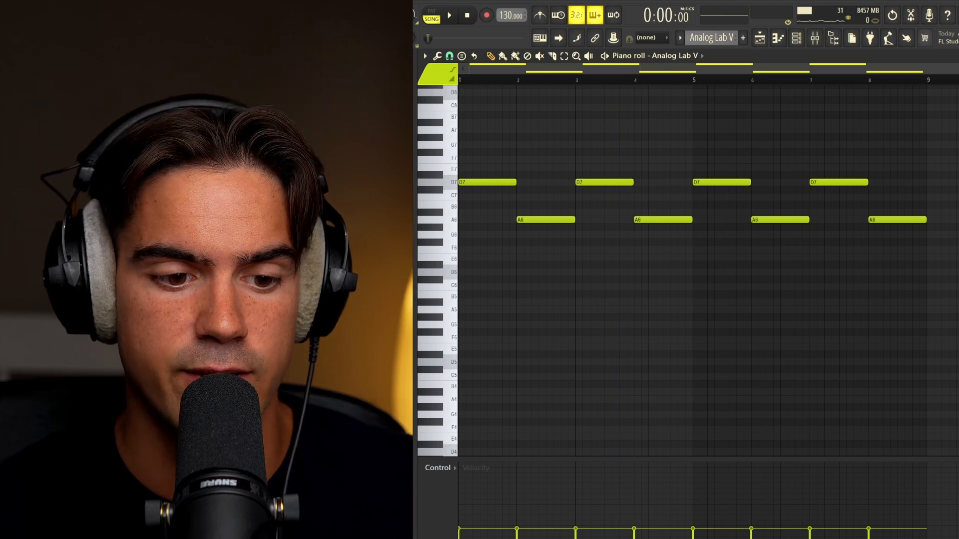
key(ctrl+a)
key(ctrl+d)
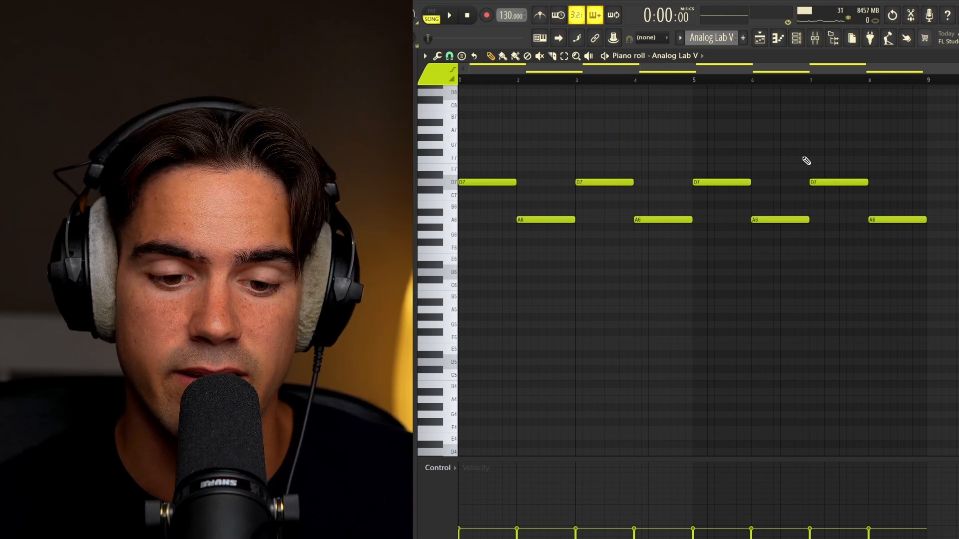
Switch to the Ztash D#m [Sub Bass] pattern in the channel rack and inspect its sample settings.
key(F7)
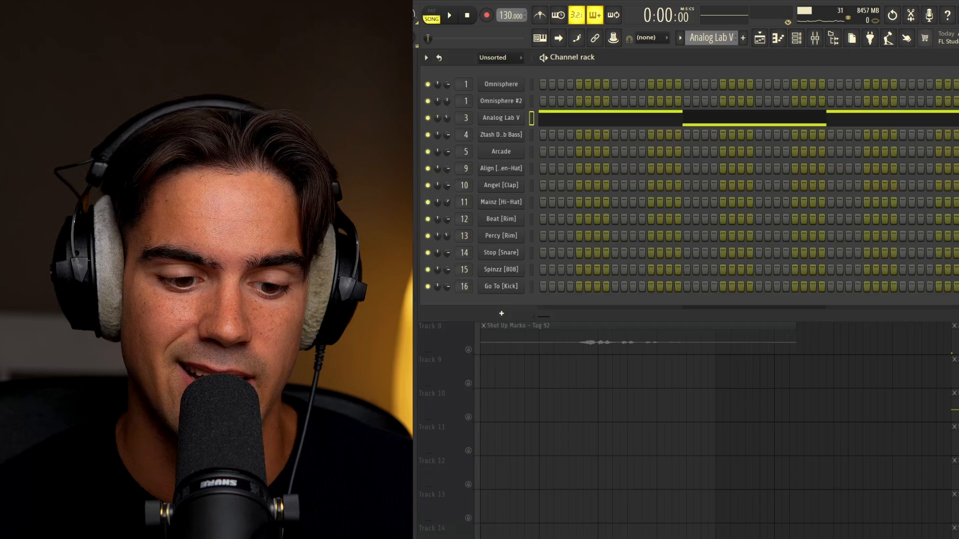
key(KP_Add)
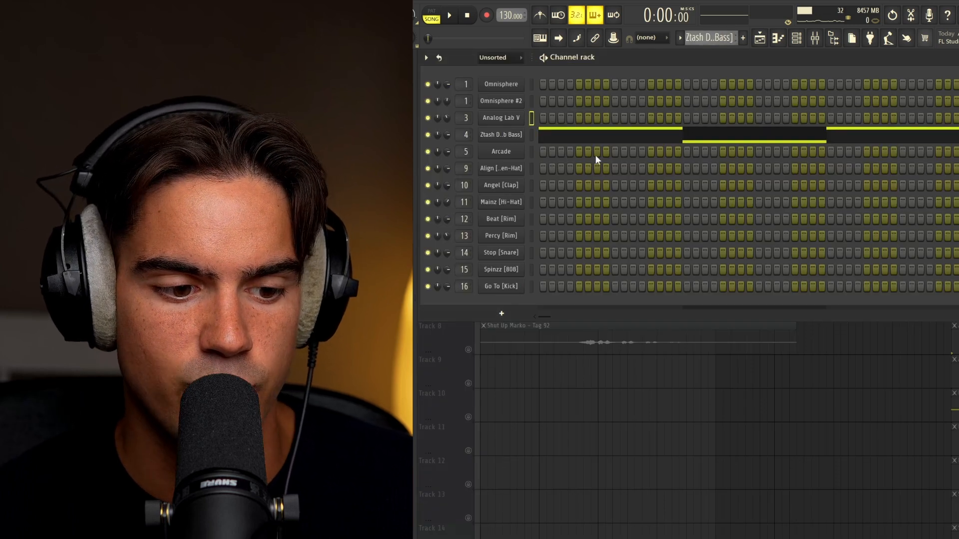
click(495, 140)
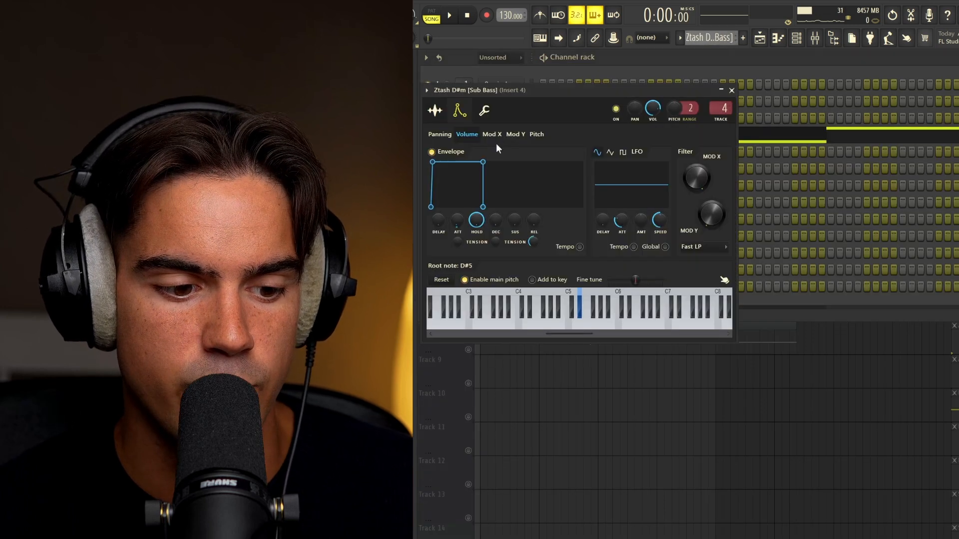
click(435, 111)
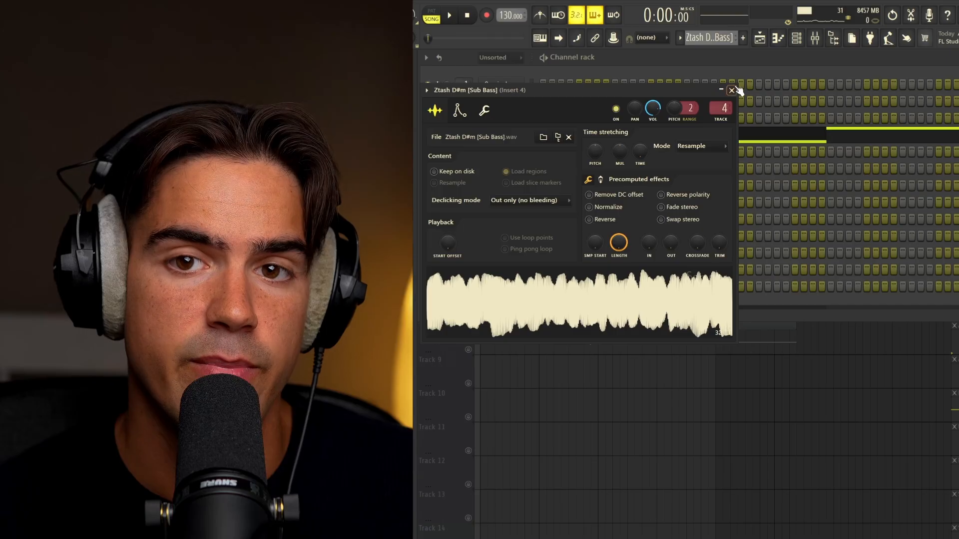
click(733, 90)
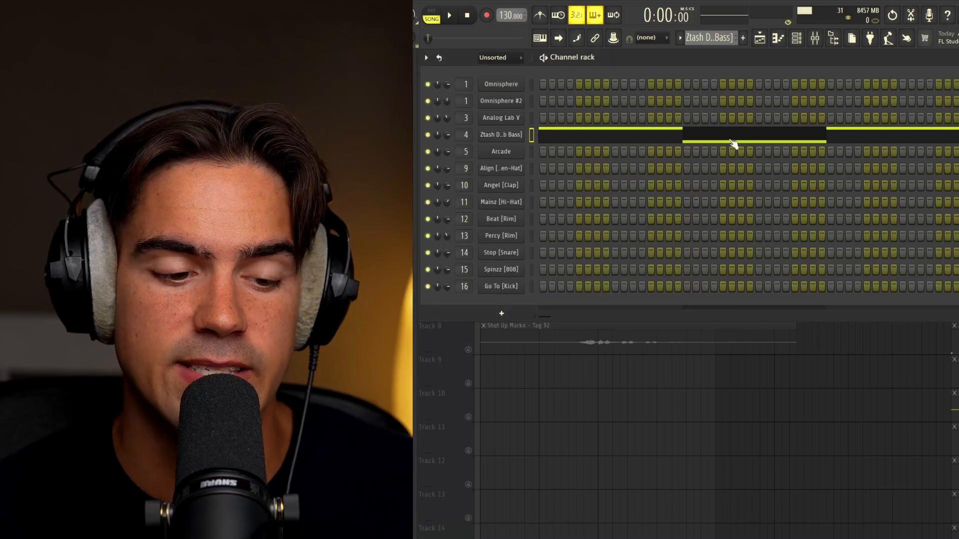
Open the Ztash D#m [Sub Bass] notes in the piano roll and go over them across all eight bars.
click(728, 135)
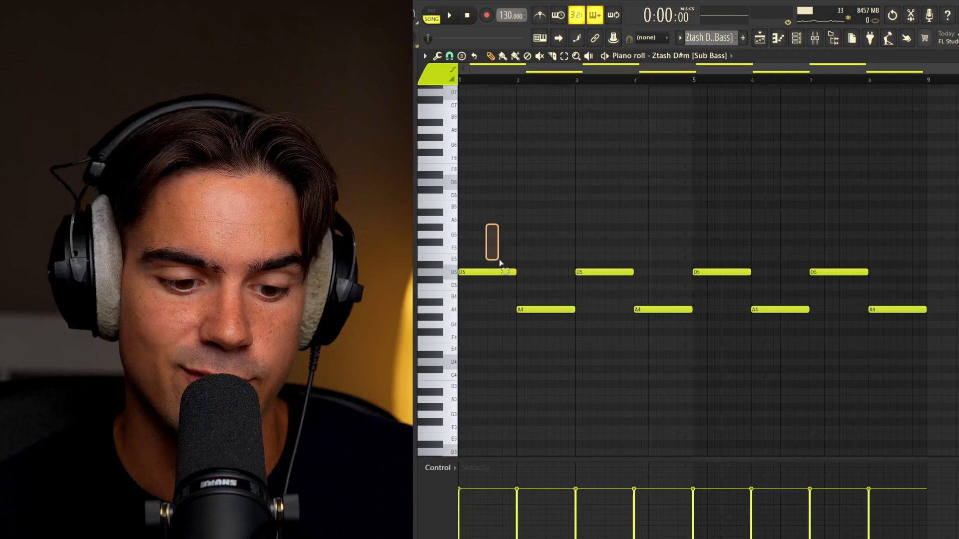
drag(500, 263, 944, 336)
click(944, 336)
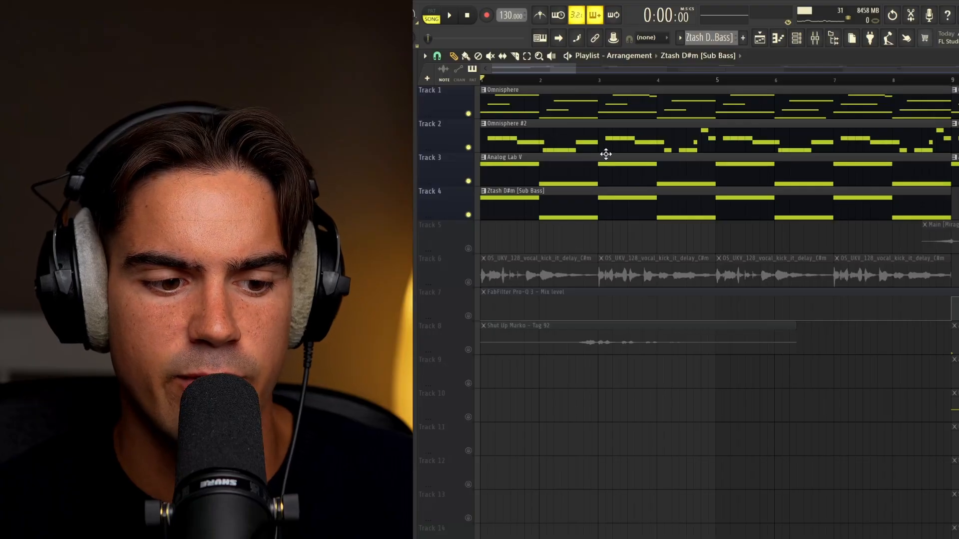
Play back the Omnisphere, Omnisphere #2, Analog Lab V and sub bass tracks together in the playlist.
key(space)
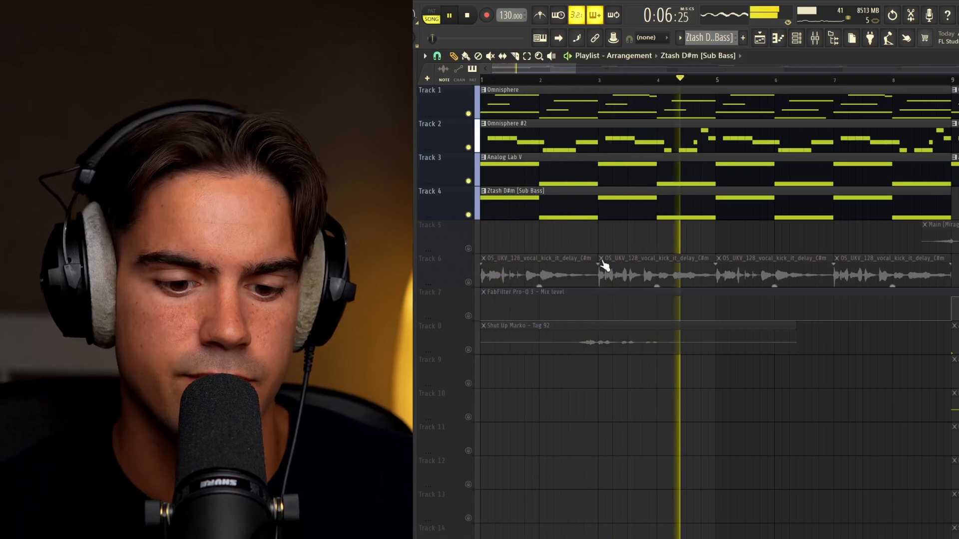
key(space)
right_click(469, 283)
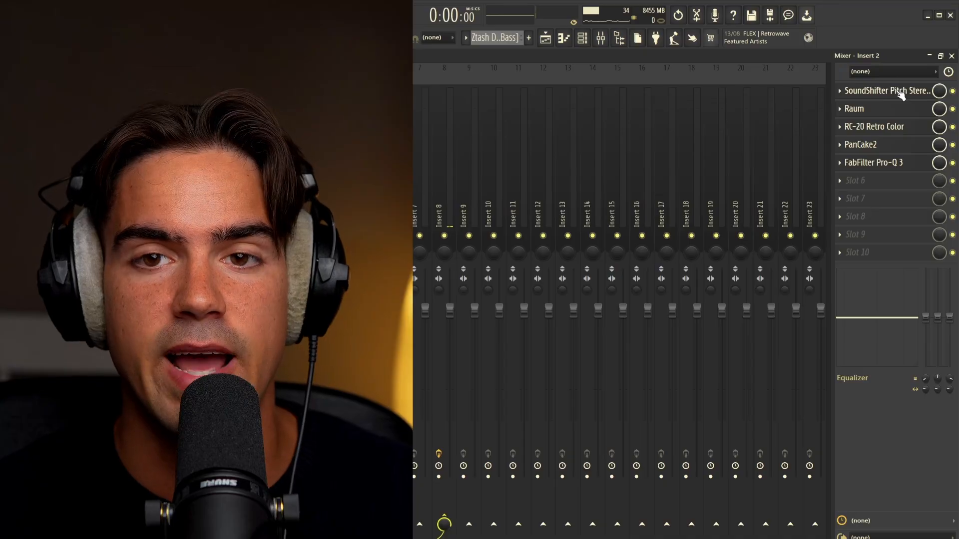
Review the effects on mixer Insert 2, going through SoundShifter Pitch, the Raum reverb and RC-20 Retro Color.
click(936, 91)
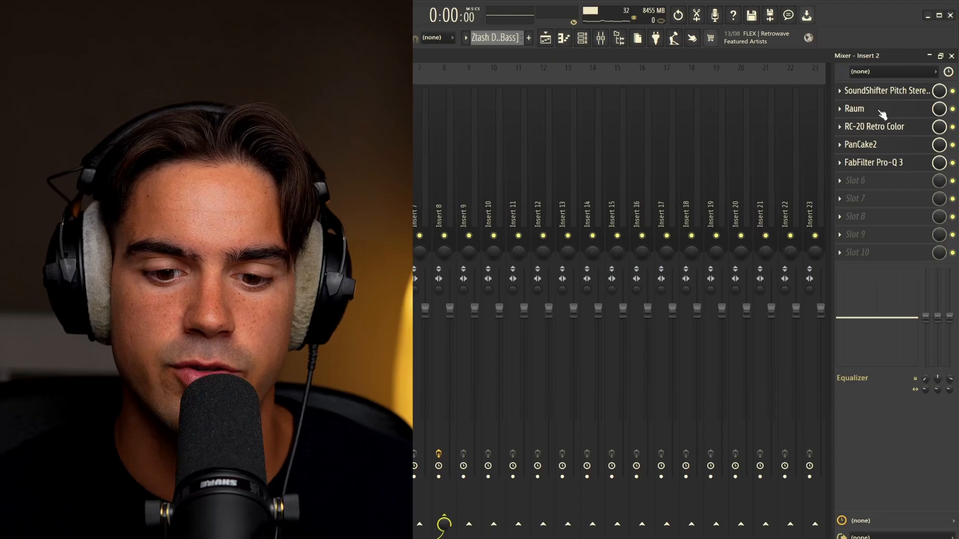
click(882, 114)
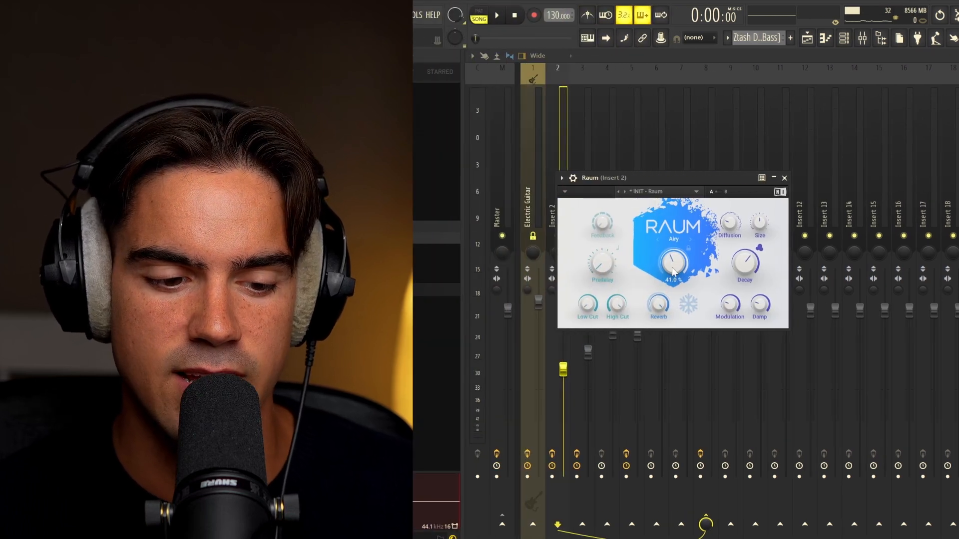
click(784, 178)
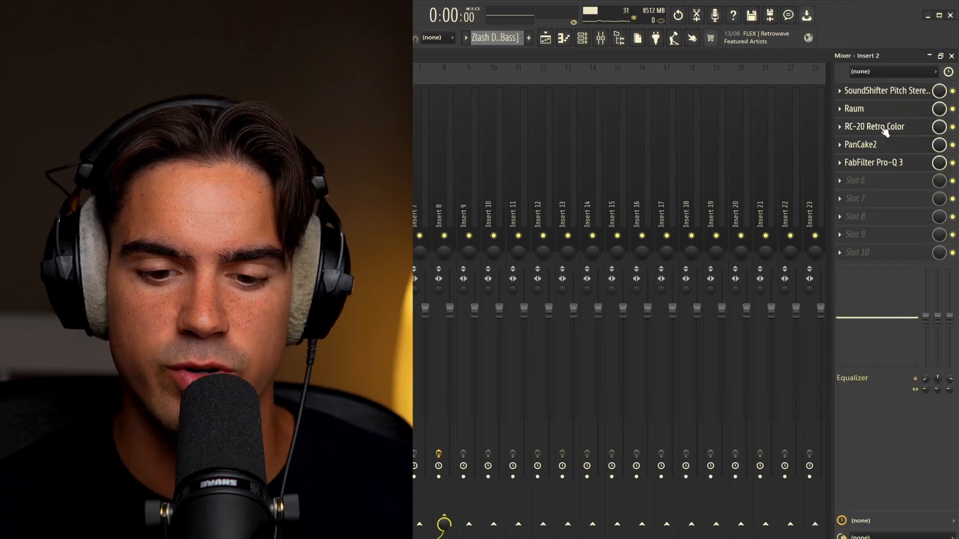
click(882, 127)
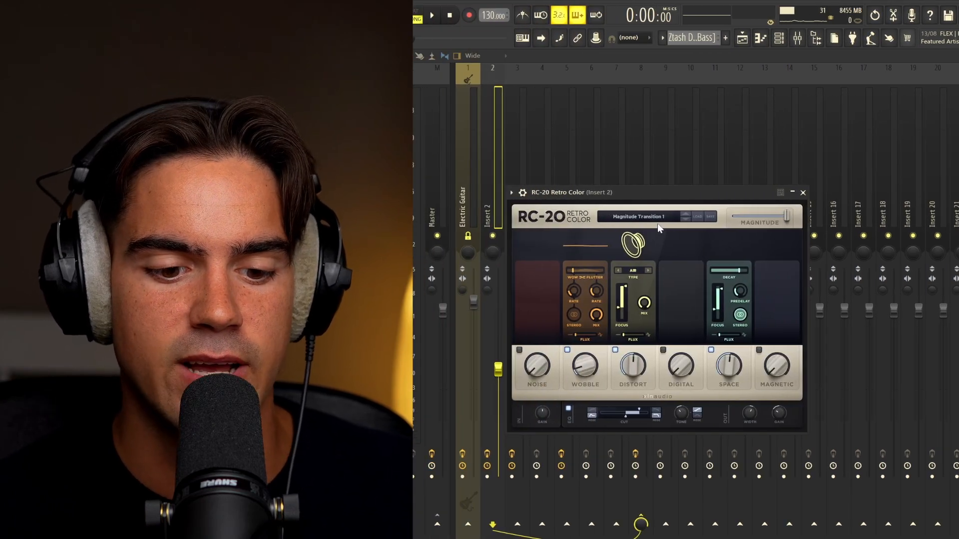
Enable PanCake2 and FabFilter Pro-Q 3 on mixer Insert 2 and inspect their settings, including the Pro-Q 3 high cut.
click(802, 192)
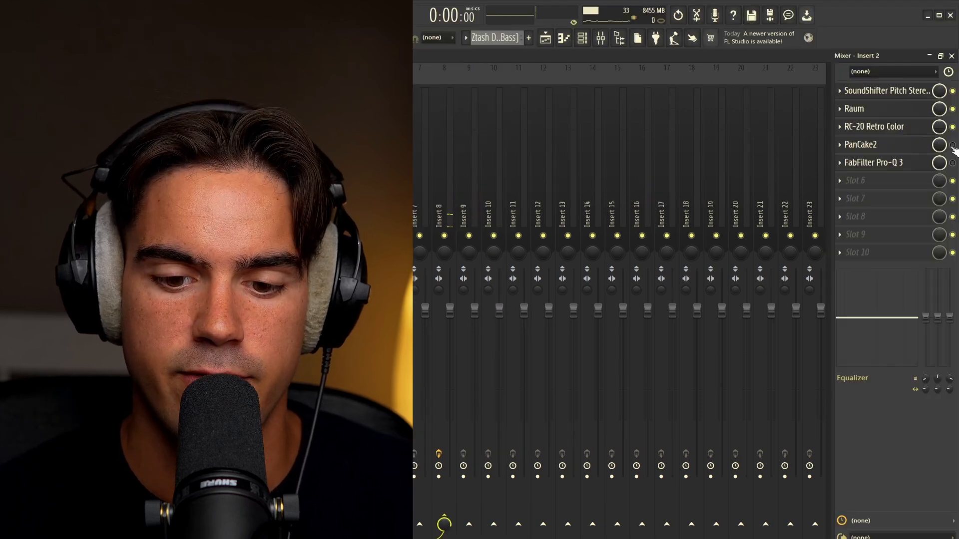
click(952, 144)
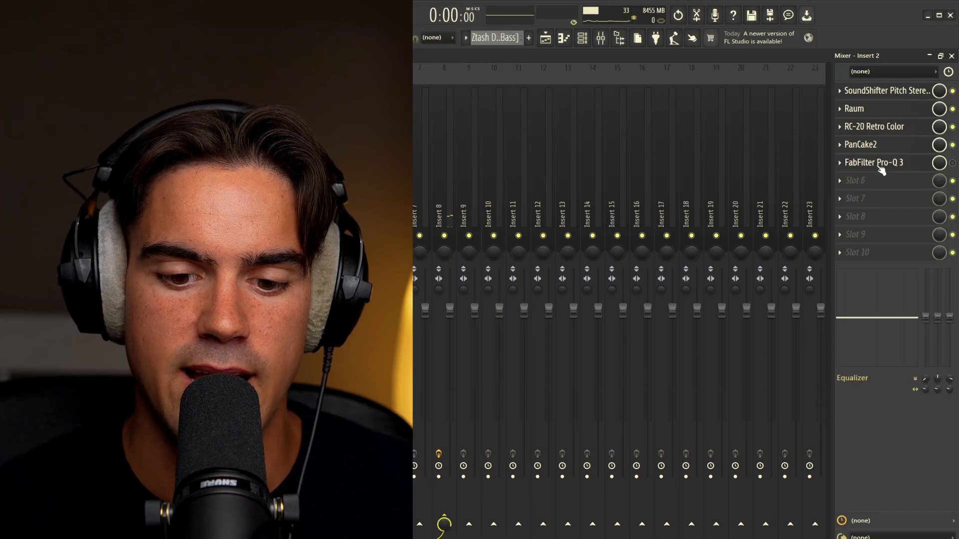
click(887, 149)
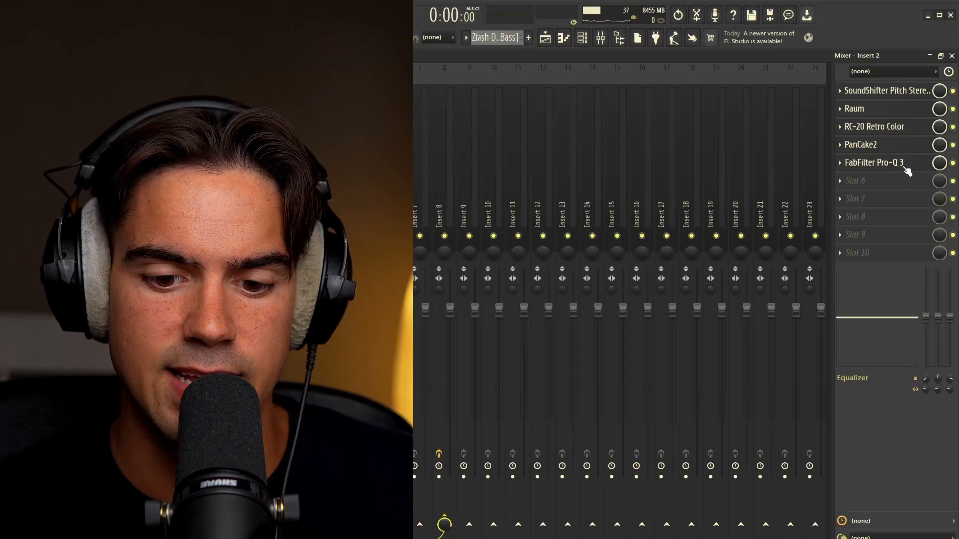
click(879, 163)
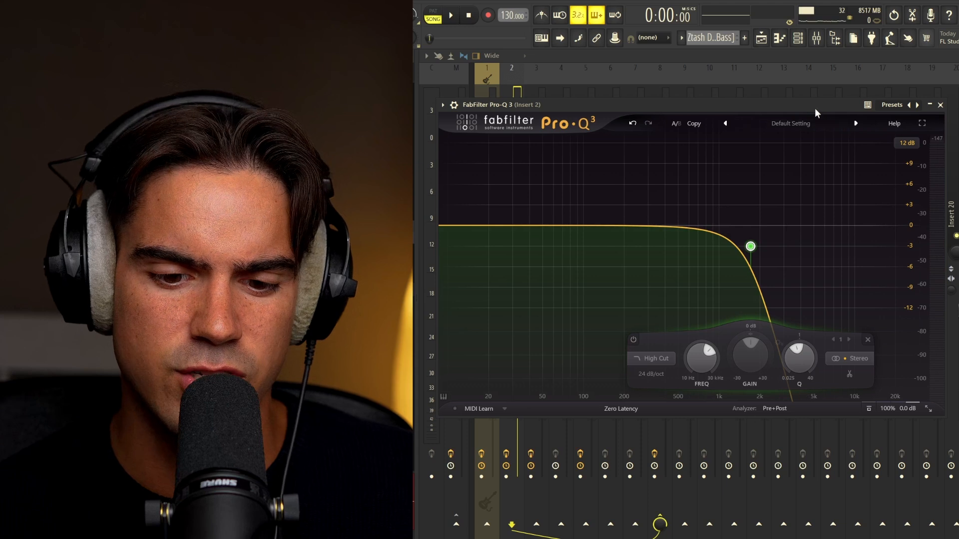
key(space)
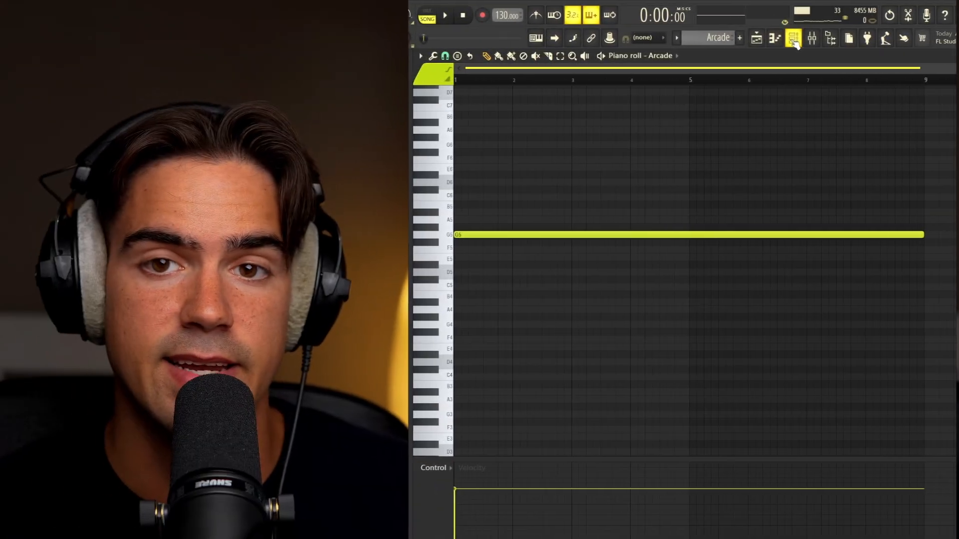
Open the Arcade instrument from the channel rack to inspect its sound, and return to the playlist.
click(797, 39)
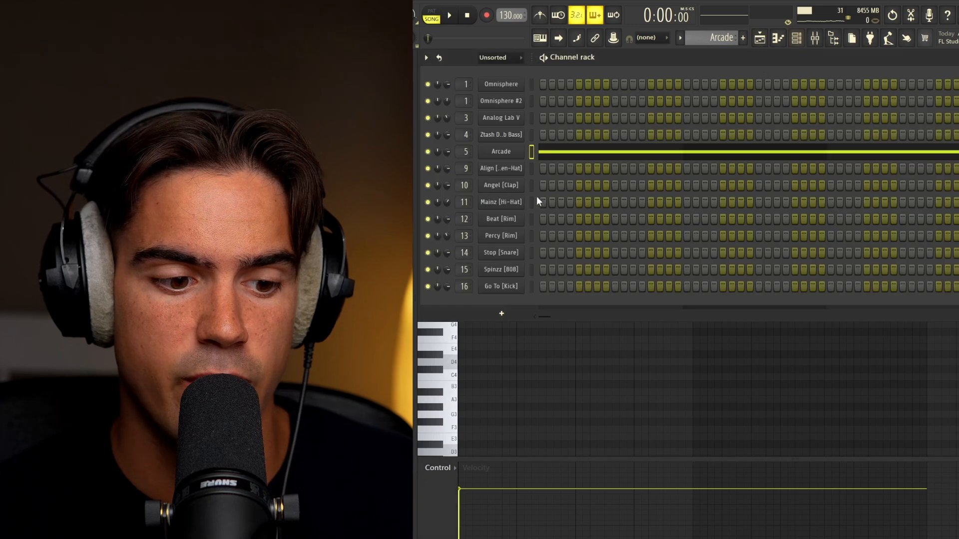
click(516, 156)
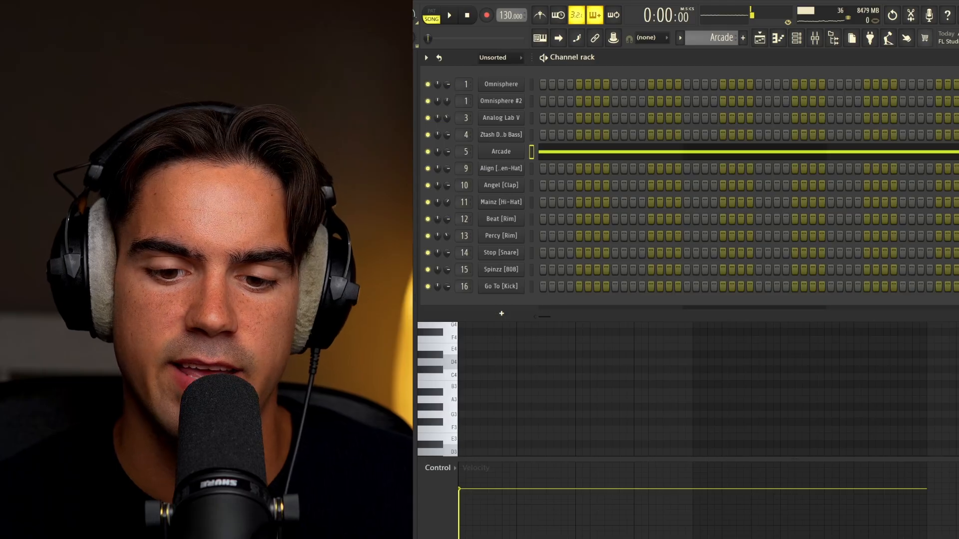
key(F6)
key(F5)
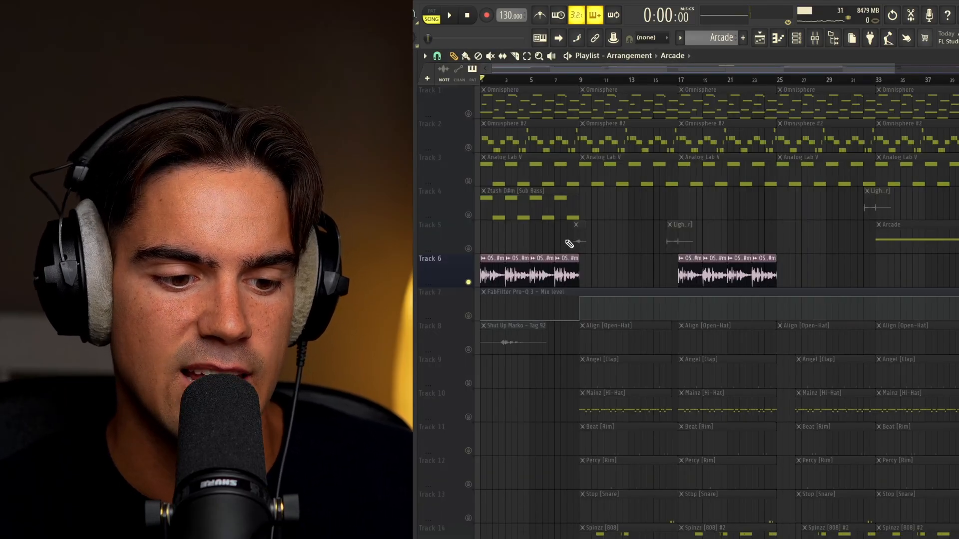
Browse the Mirage Multi Kit and Motion Bundle Kit folders, collapsing both drum kits and looking into the Motion - MIDI Kit.
scroll(552, 231, down, 2)
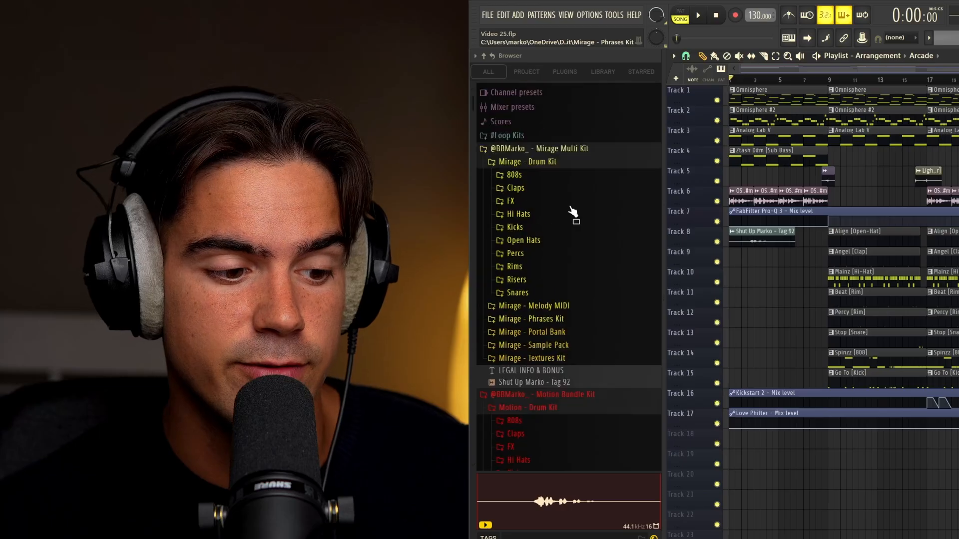
scroll(575, 199, up, 2)
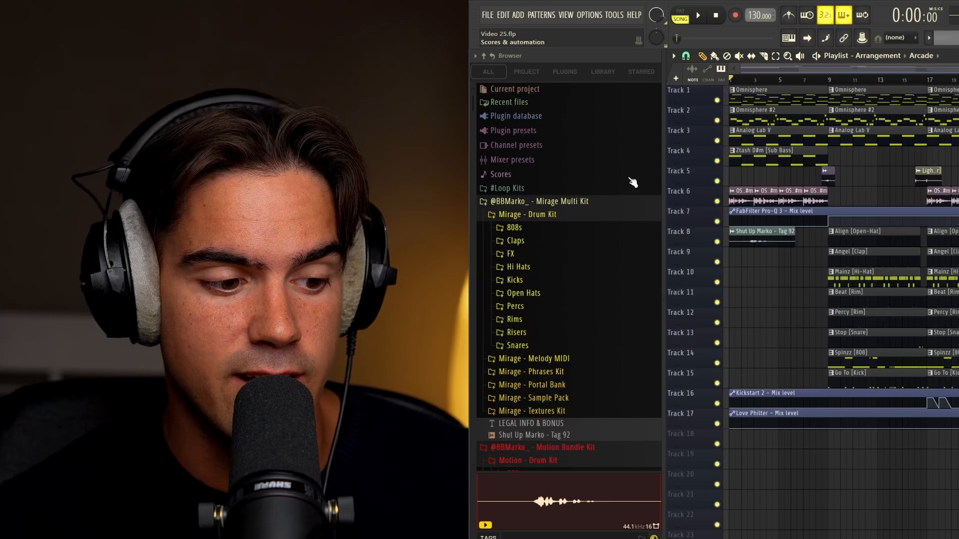
scroll(526, 243, down, 2)
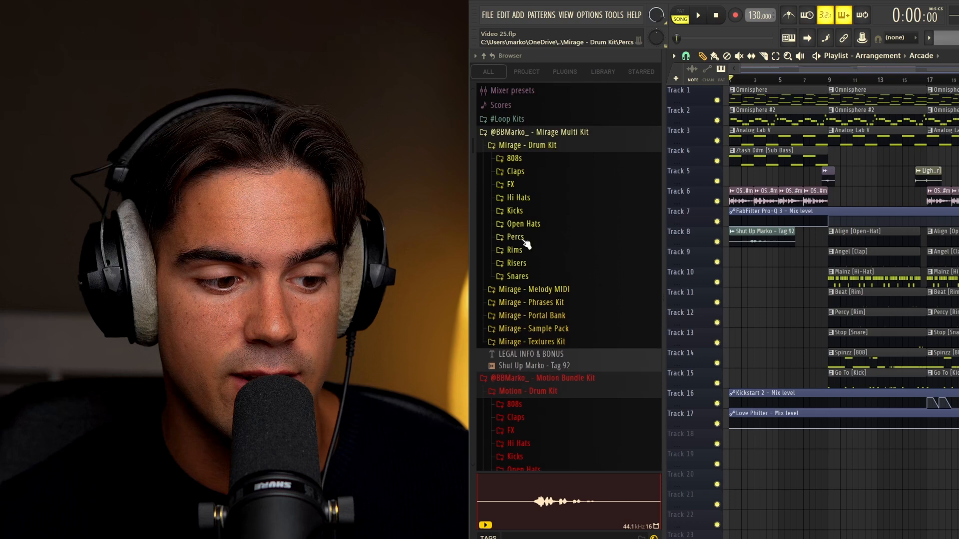
click(563, 146)
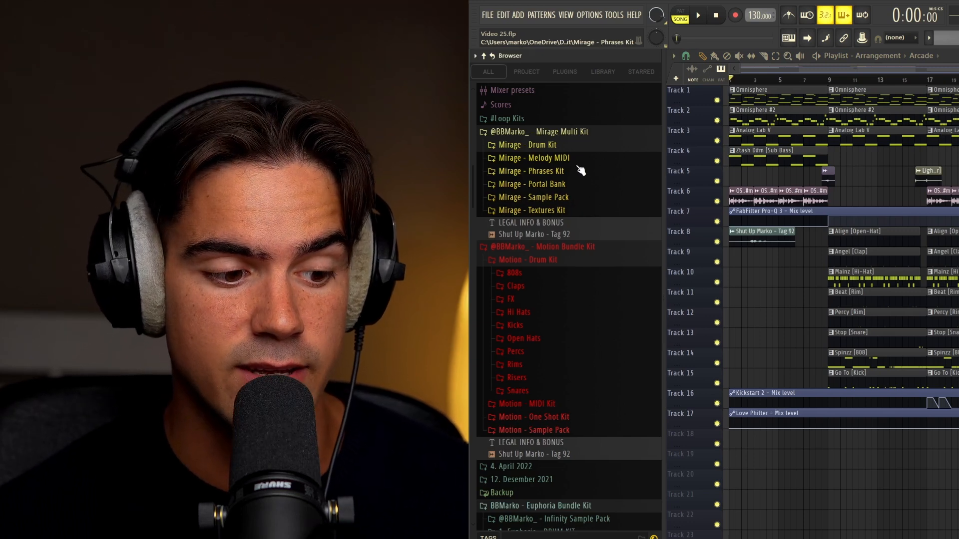
scroll(556, 196, down, 3)
click(559, 195)
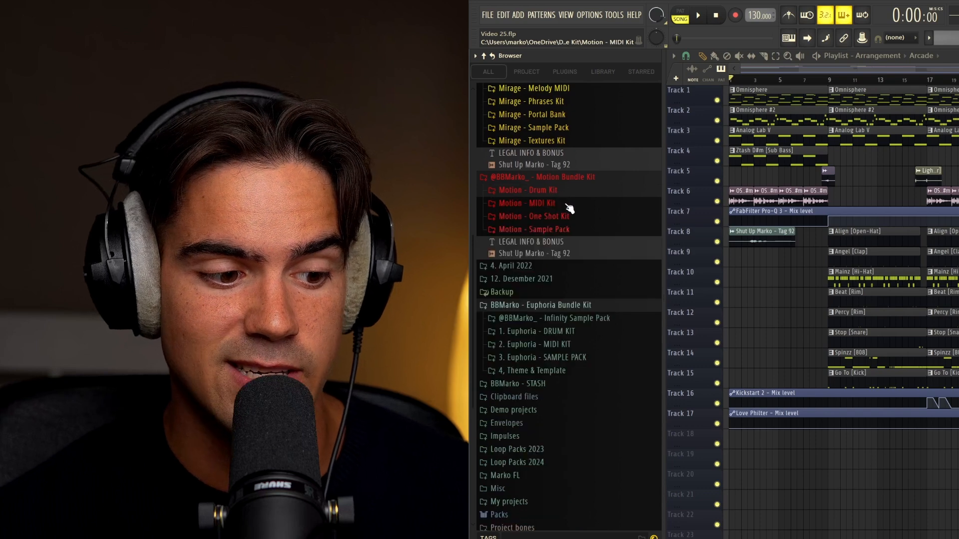
click(569, 207)
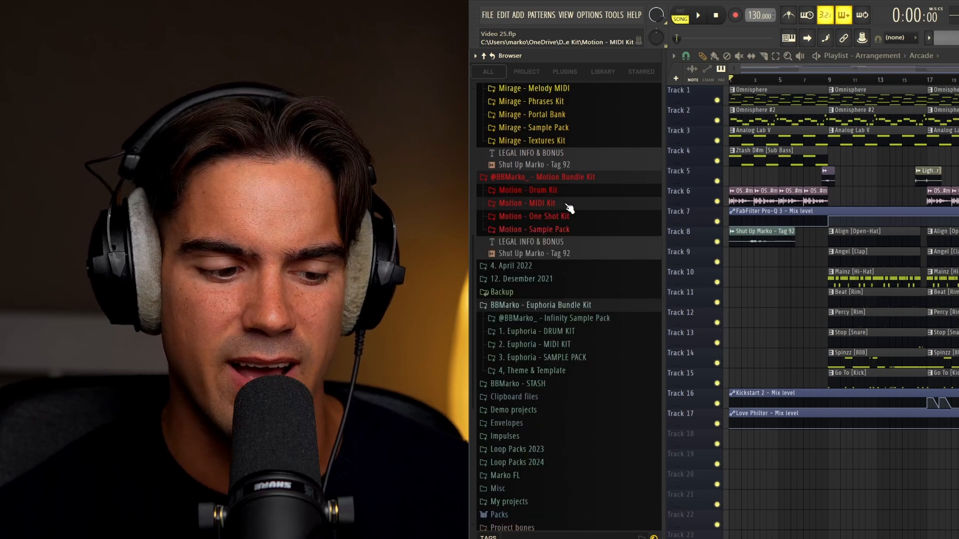
scroll(560, 235, down, 20)
scroll(558, 246, up, 6)
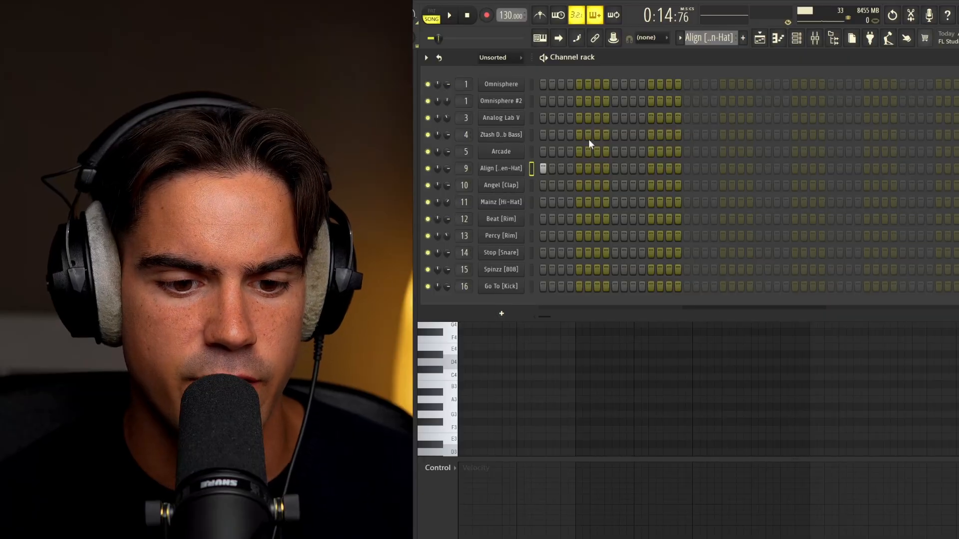
Go through the Align [Open-Hat] and Angel [Clap] patterns and open the Mainz [Hi-Hat] notes in the piano roll.
click(520, 169)
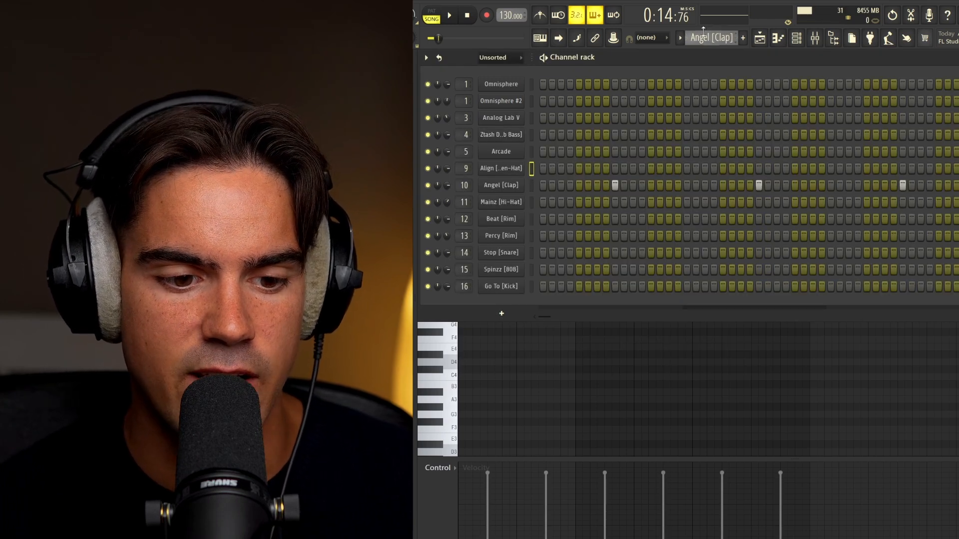
scroll(708, 36, down, 1)
click(647, 209)
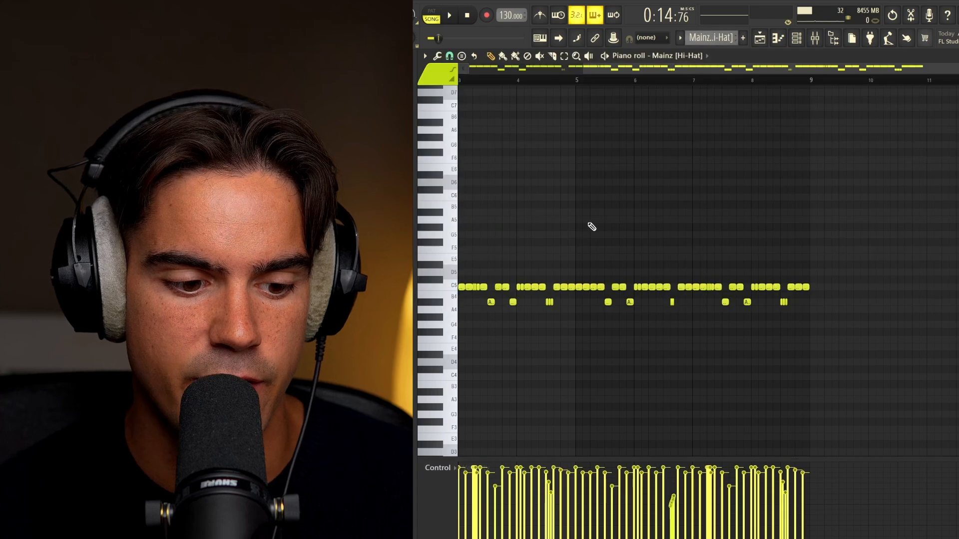
Find [37] Hi Hat MIDI - Motion in the Motion - MIDI Kit and play back the Mainz [Hi-Hat] pattern.
scroll(492, 290, down, 3)
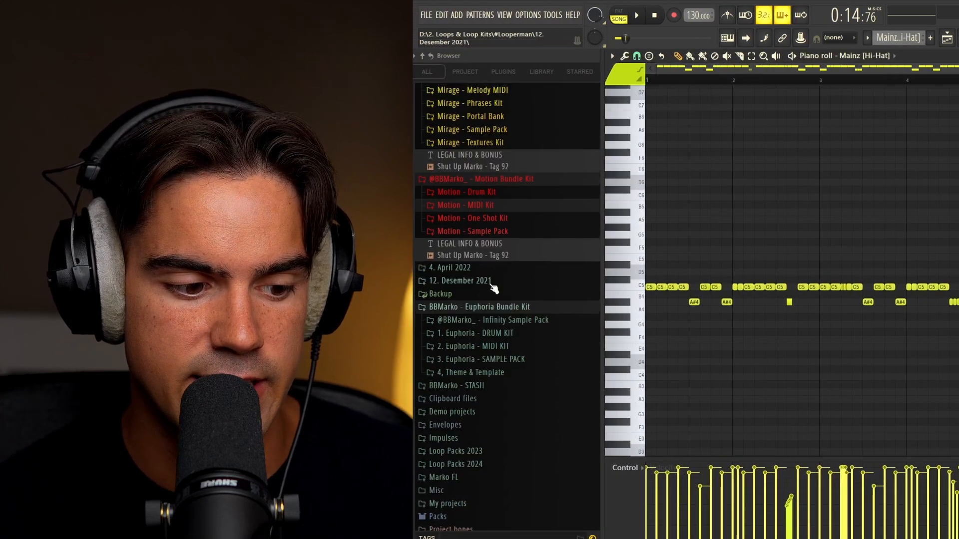
click(505, 208)
scroll(489, 270, down, 5)
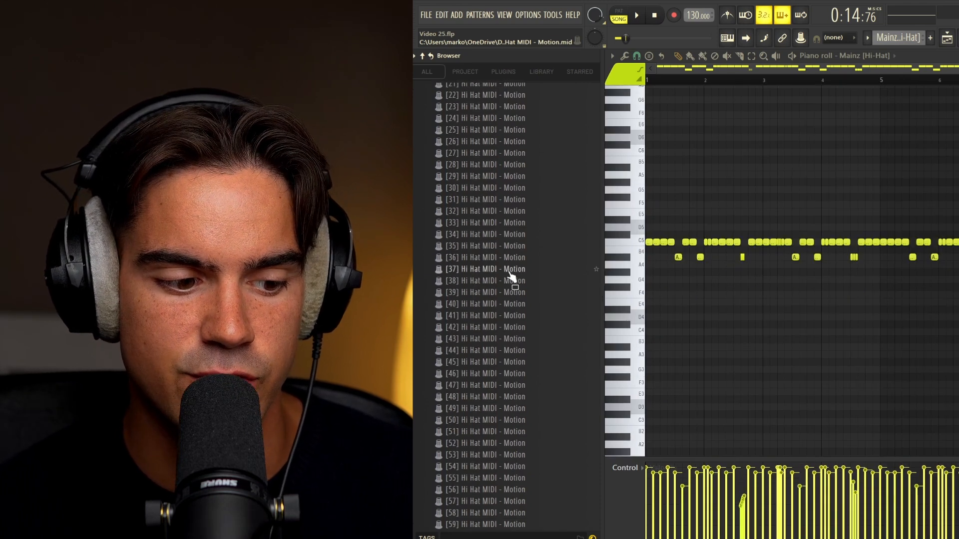
drag(510, 276, 794, 181)
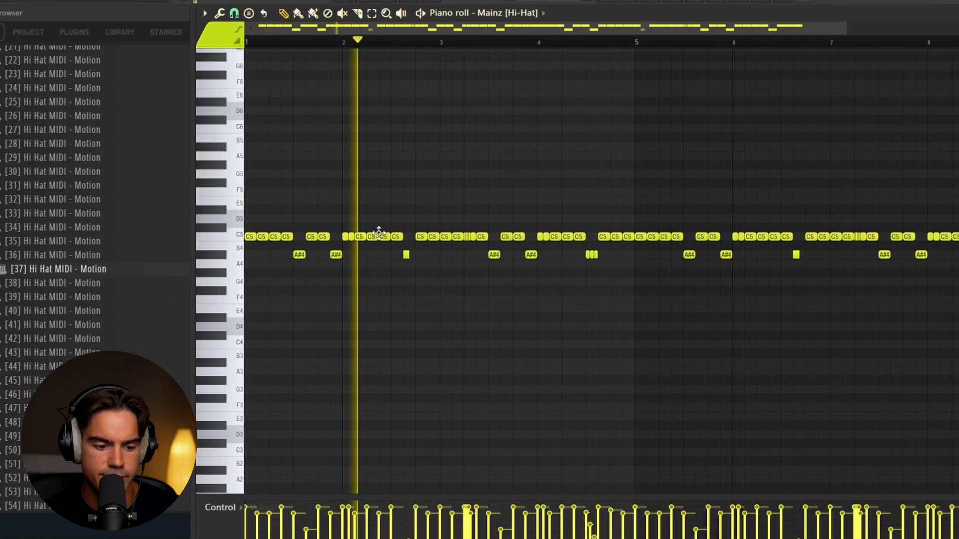
click(382, 255)
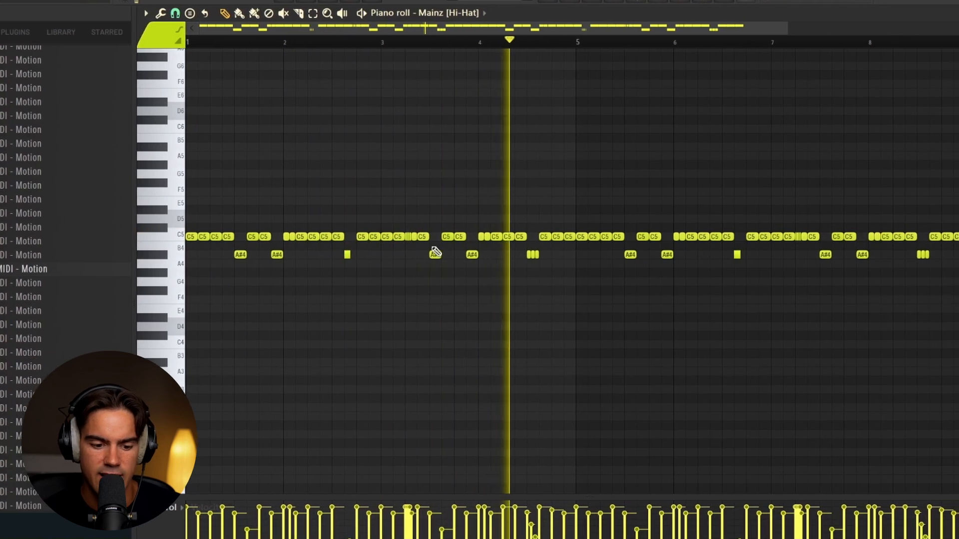
Switch to the Beat [Rim] pattern in the channel rack and inspect its sample settings.
scroll(449, 250, down, 1)
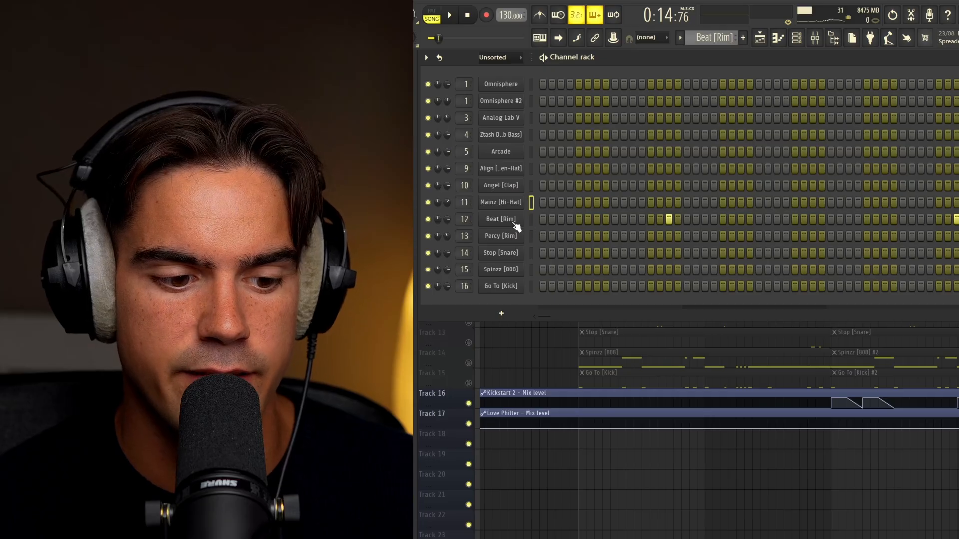
click(520, 223)
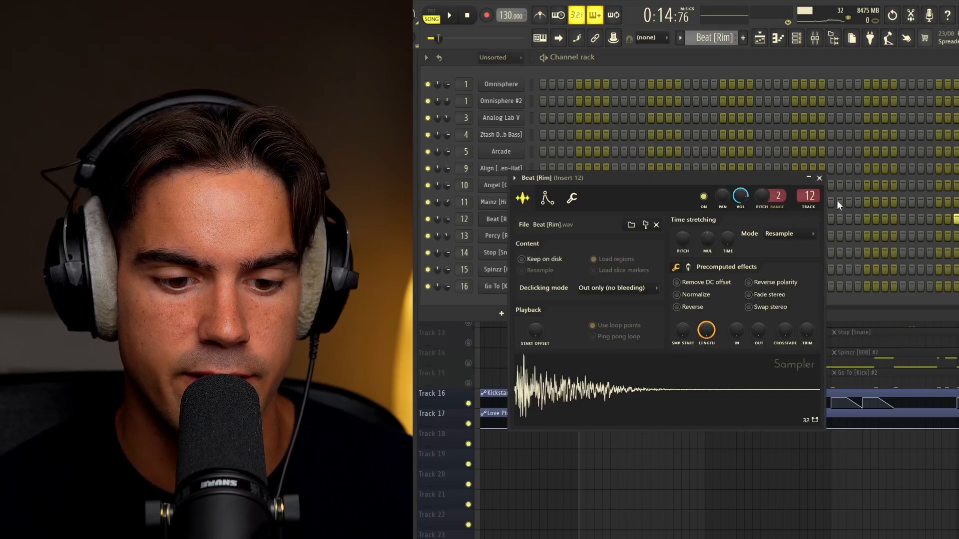
click(819, 178)
Open the Beat [Rim] notes in the piano roll and go over the hits across all eight bars.
right_click(529, 216)
click(532, 217)
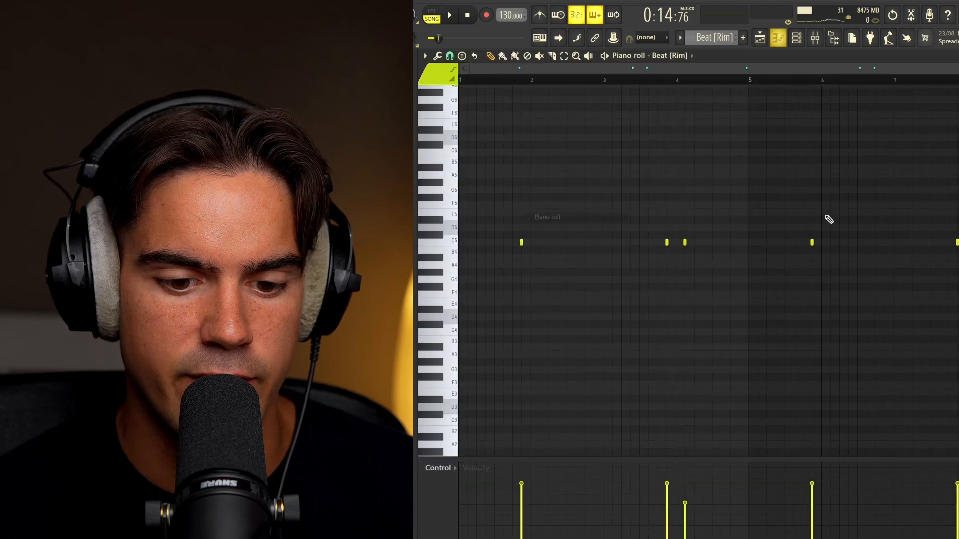
drag(678, 224, 719, 272)
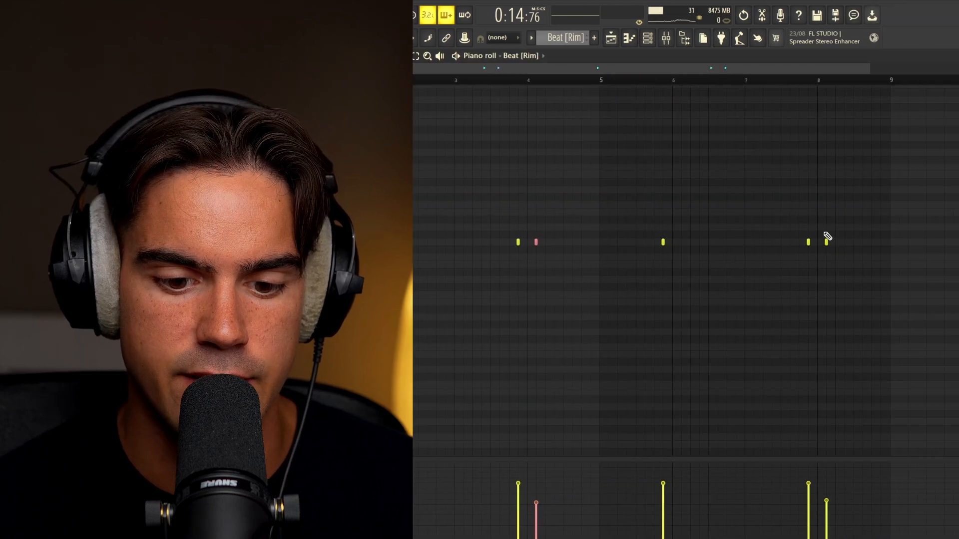
drag(824, 233, 867, 292)
key(ctrl+d)
click(953, 56)
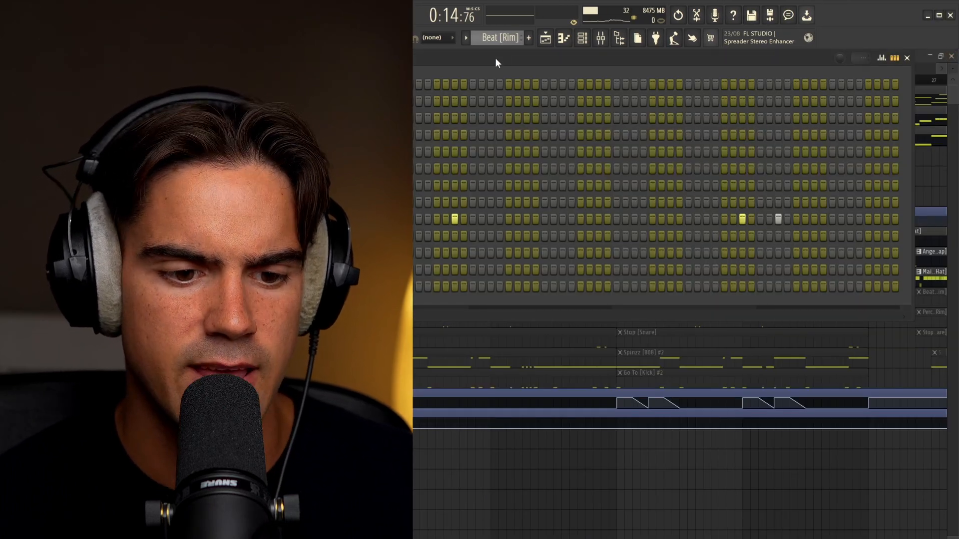
Switch to the Percy [Rim] pattern and go over its hits in the piano roll.
key(KP_Add)
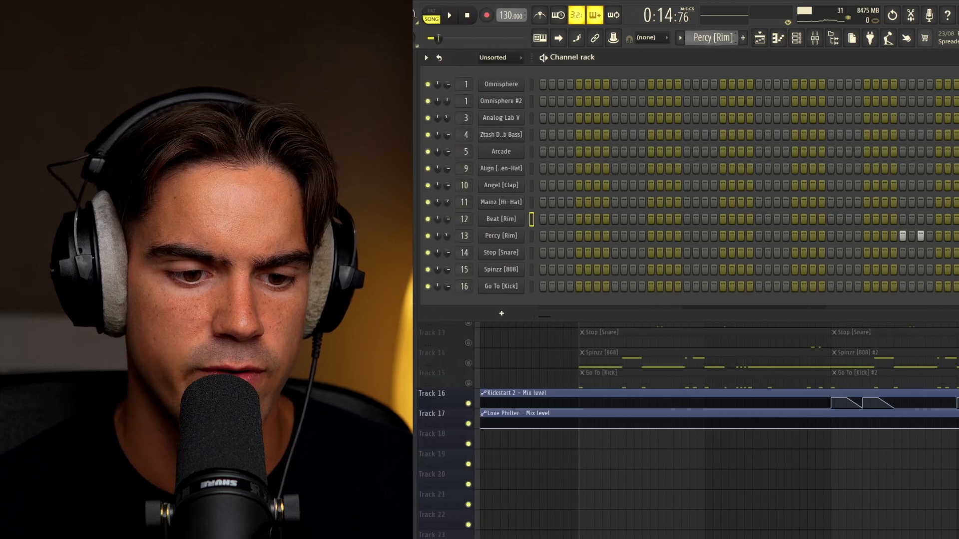
right_click(520, 222)
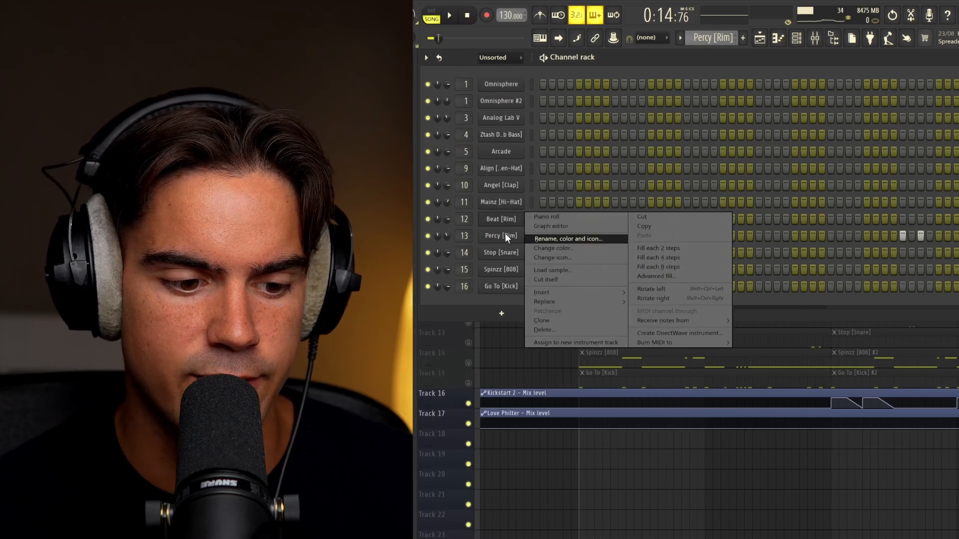
right_click(505, 233)
click(530, 234)
drag(618, 217, 811, 272)
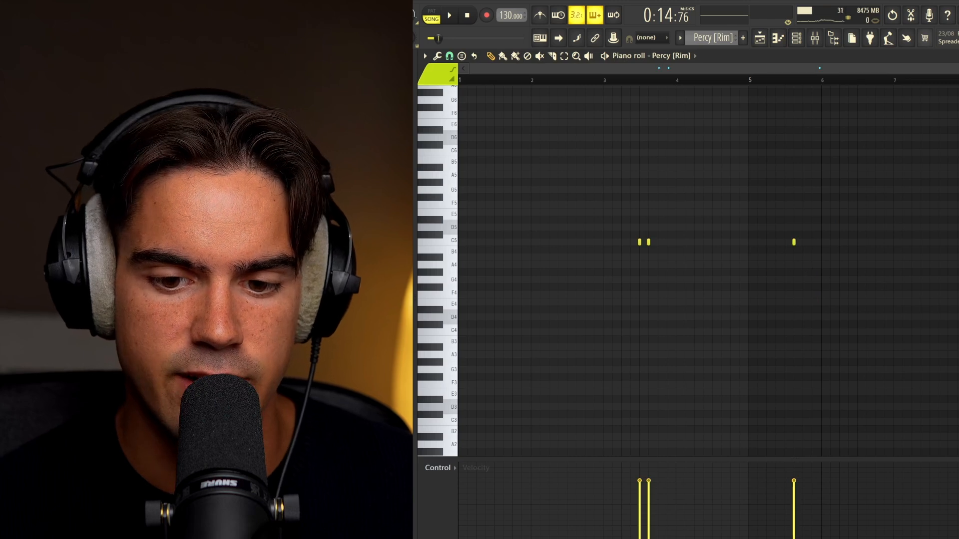
key(Escape)
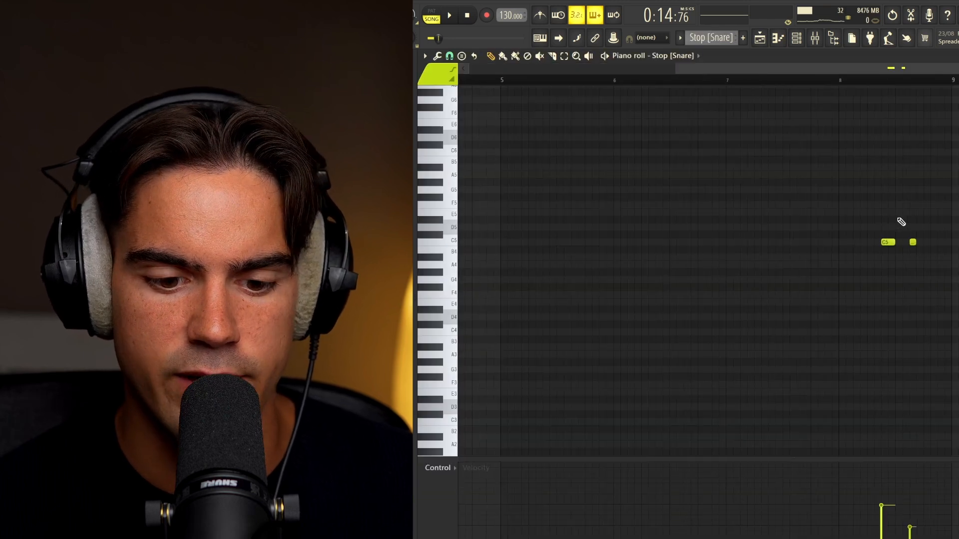
Go over the Stop [Snare] hits in bar 8 of the piano roll.
drag(883, 217, 950, 282)
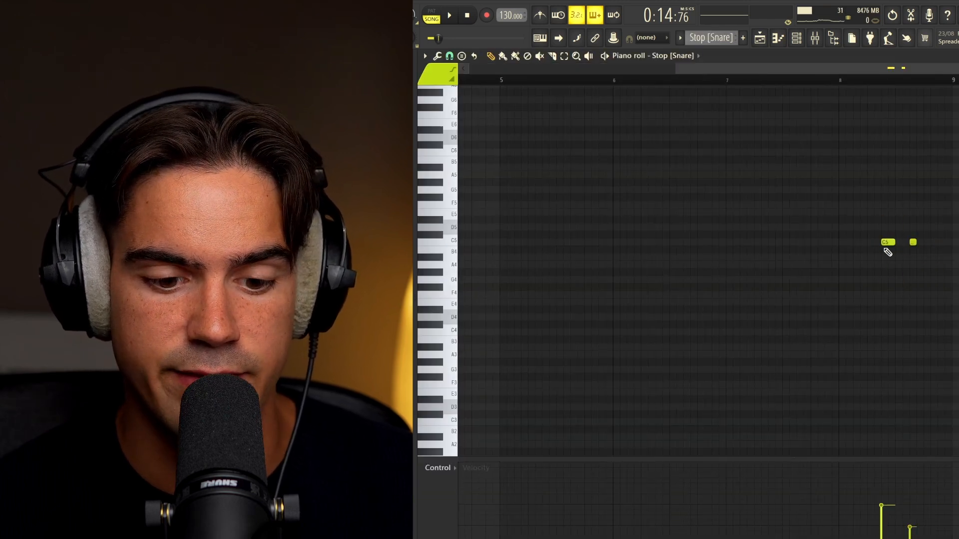
drag(875, 217, 943, 274)
ctrl+click(861, 293)
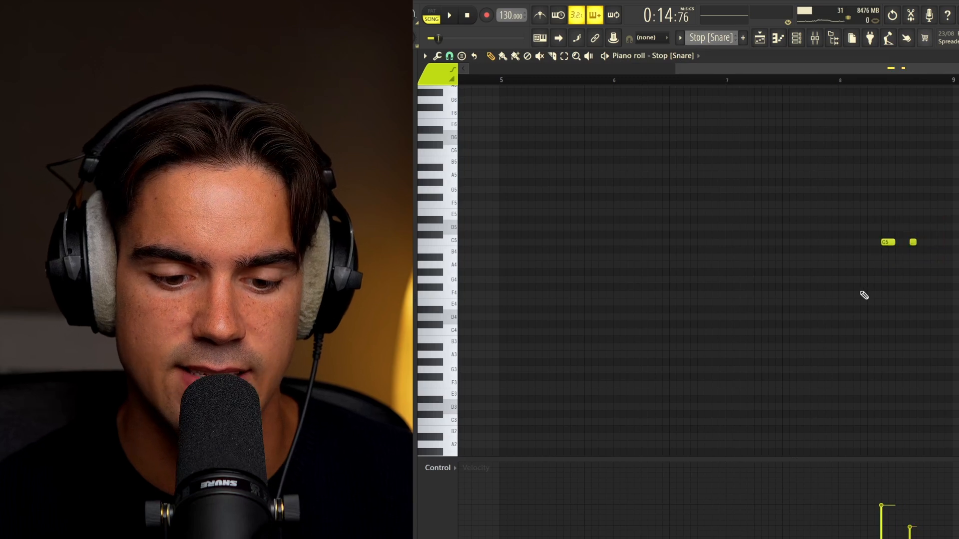
drag(879, 216, 934, 242)
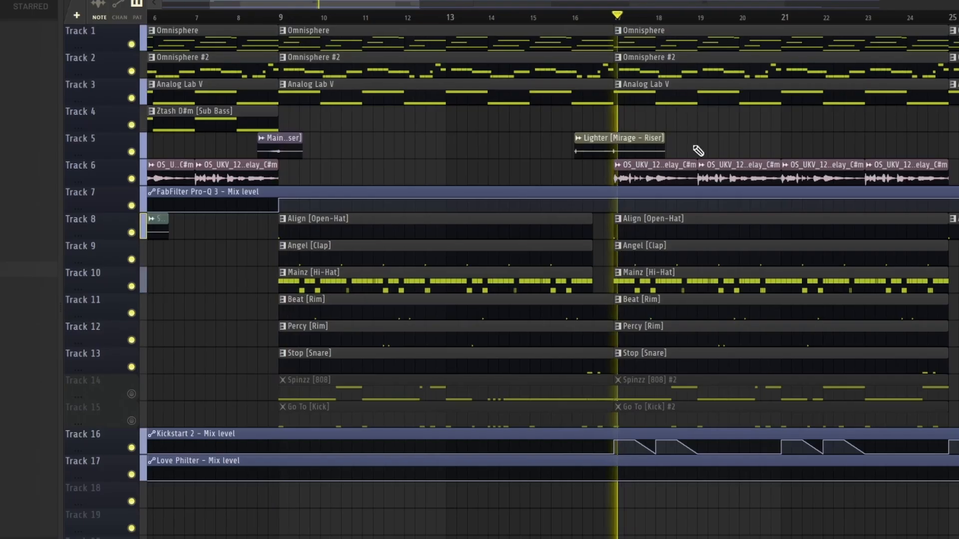
Play the melody and drum tracks together in the playlist and select the Beat [Rim], Percy [Rim] and Stop [Snare] clips starting at bar 17.
scroll(696, 154, up, 5)
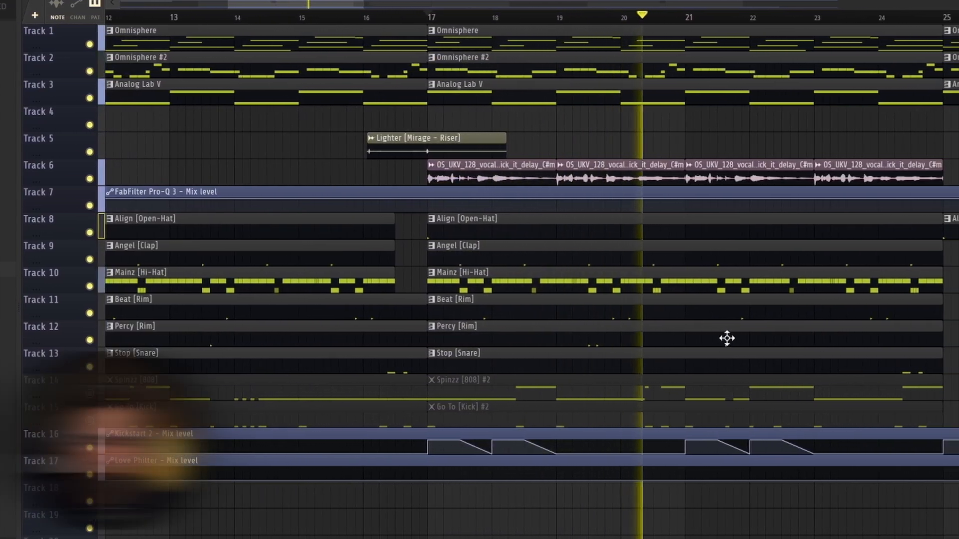
drag(849, 295, 724, 354)
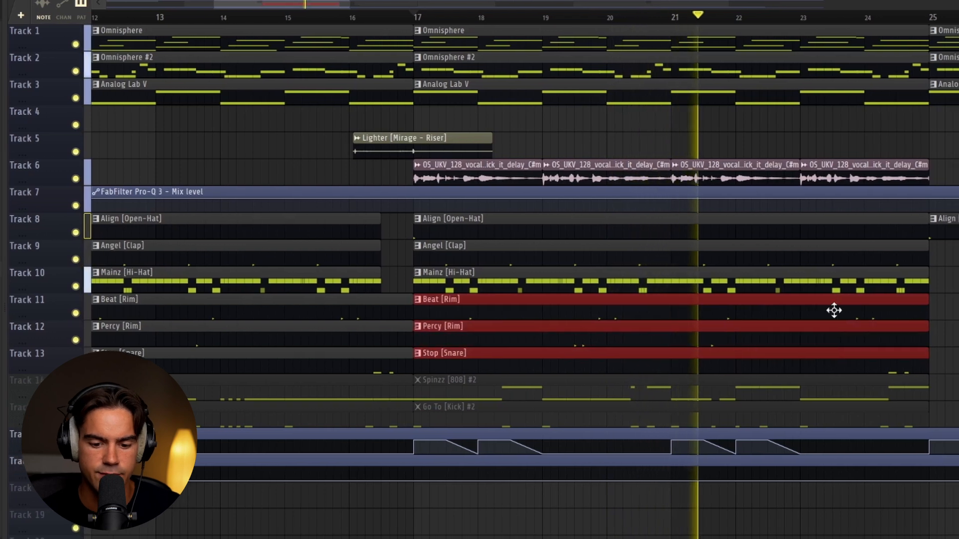
Deselect the rim and snare clips and unmute tracks 14 and 15 with the Spinzz [808] and Go To [Kick] patterns.
key(ctrl+d)
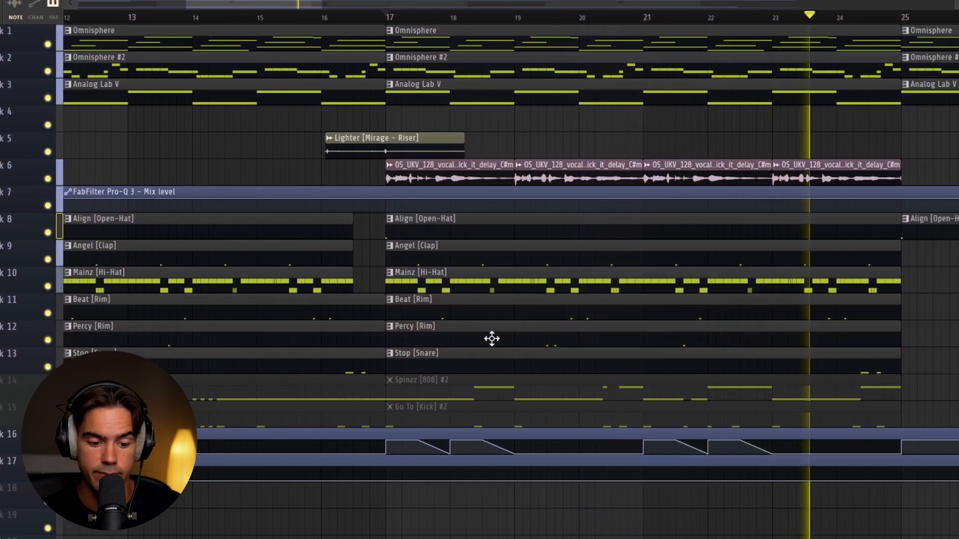
scroll(490, 338, down, 2)
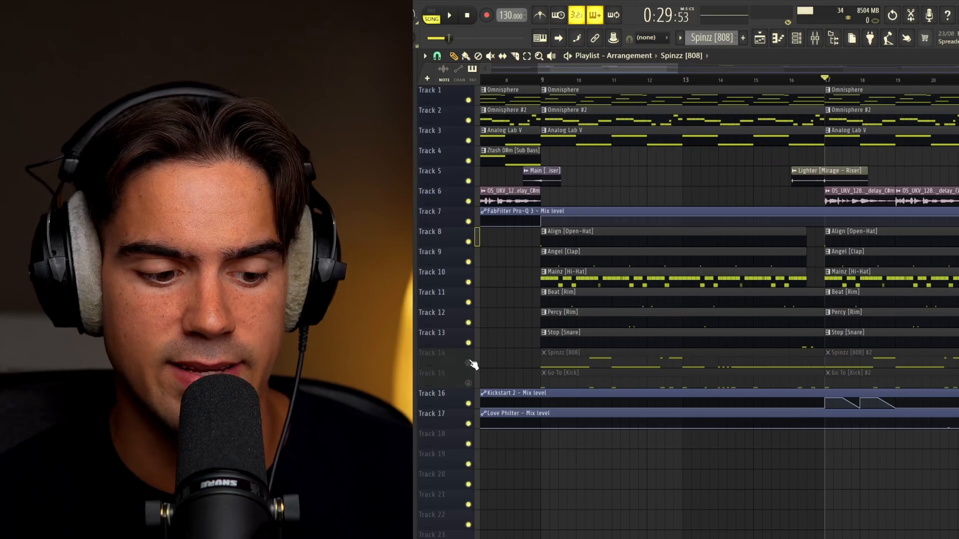
click(468, 363)
click(469, 384)
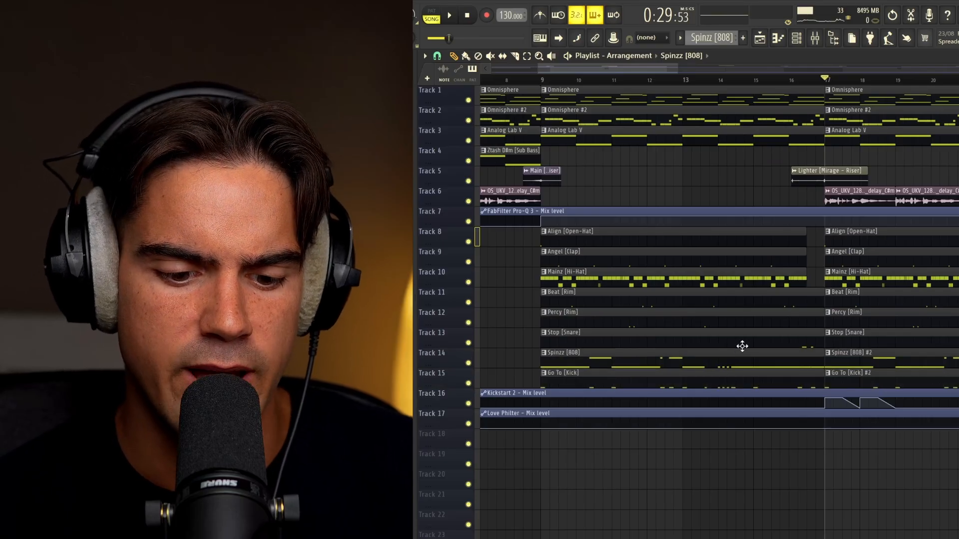
Select the Spinzz [808] #2 and Go To [Kick] #2 clips starting at bar 17, after marking out the pair at bar 9.
drag(788, 349, 782, 384)
drag(892, 355, 917, 372)
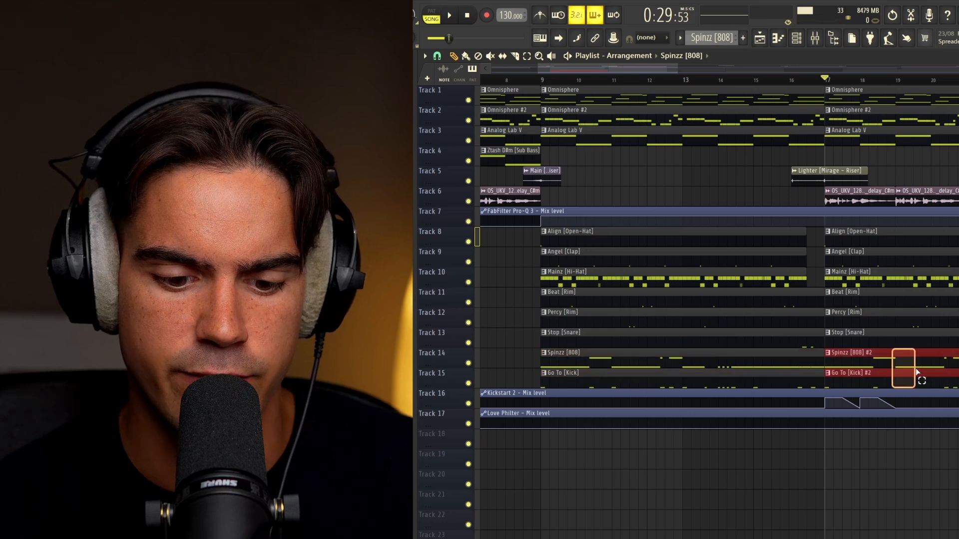
scroll(590, 73, left, 2)
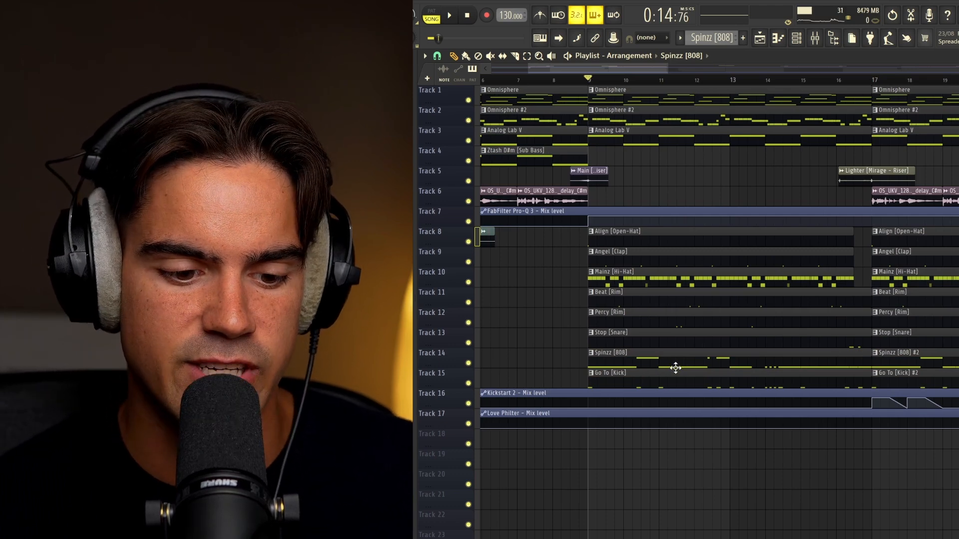
Go over the Spinzz [808] notes and the Go To [Kick] hits across all eight bars in the piano roll.
double_click(678, 366)
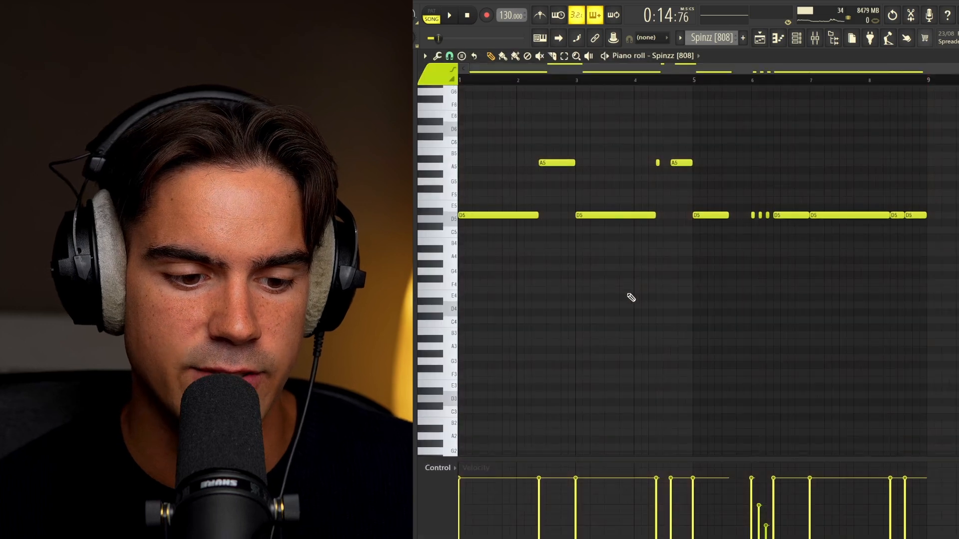
drag(893, 211, 922, 235)
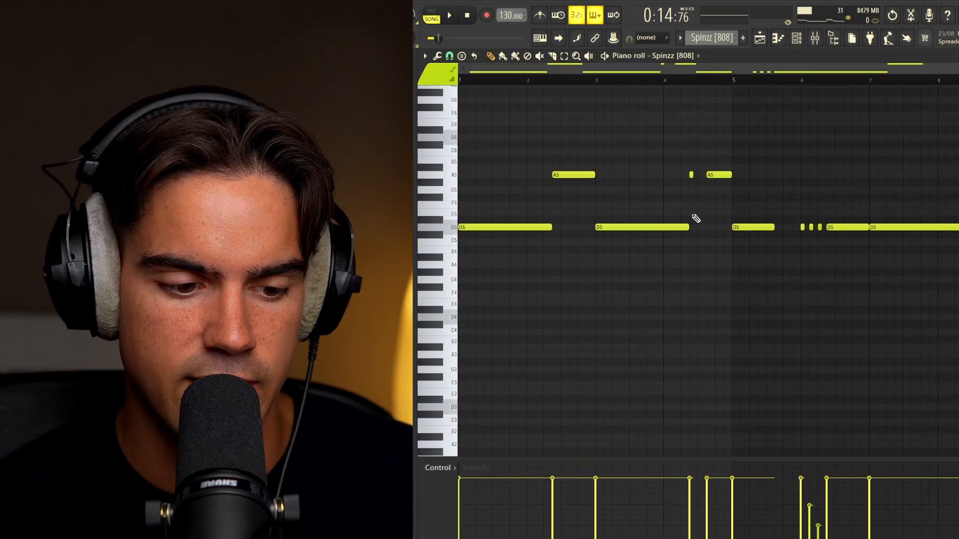
double_click(565, 297)
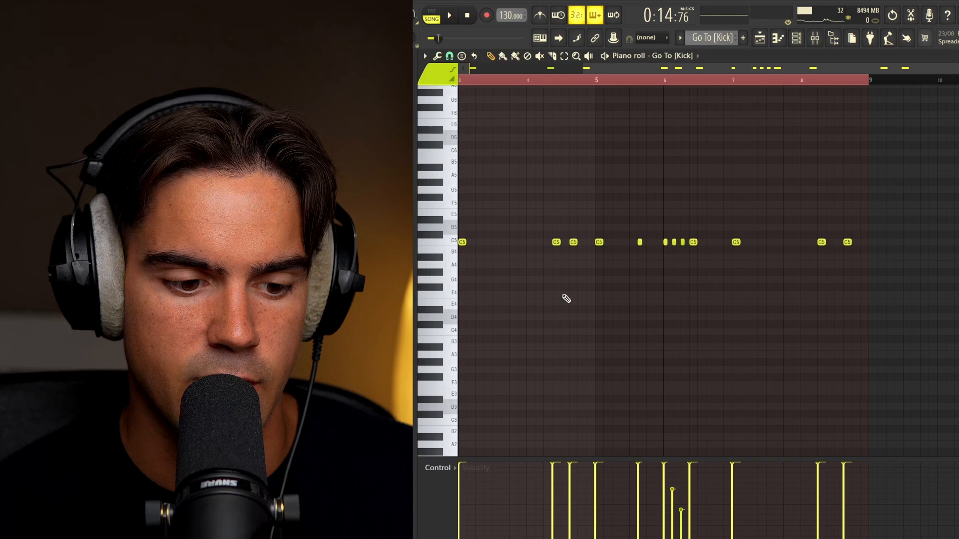
scroll(636, 212, up, 3)
scroll(624, 223, down, 2)
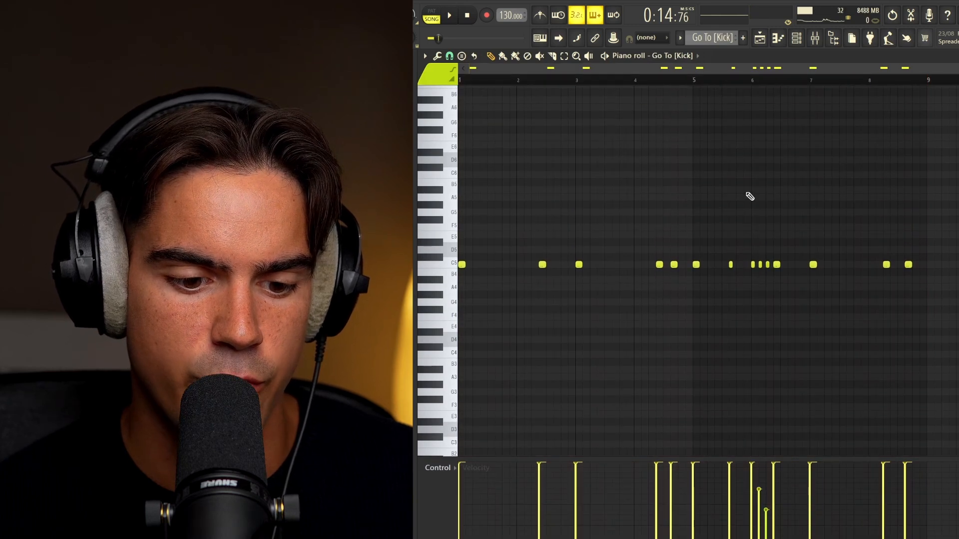
Switch the piano roll to the Spinzz [808] channel over the kick's ghost notes, and return to the playlist with Spinzz [808] #2 selected.
click(693, 56)
click(679, 243)
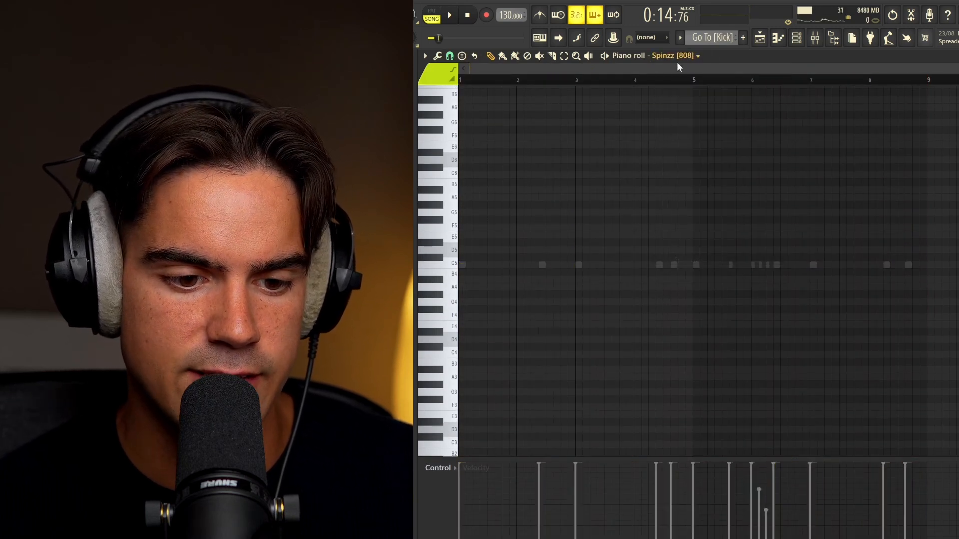
key(KP_Add)
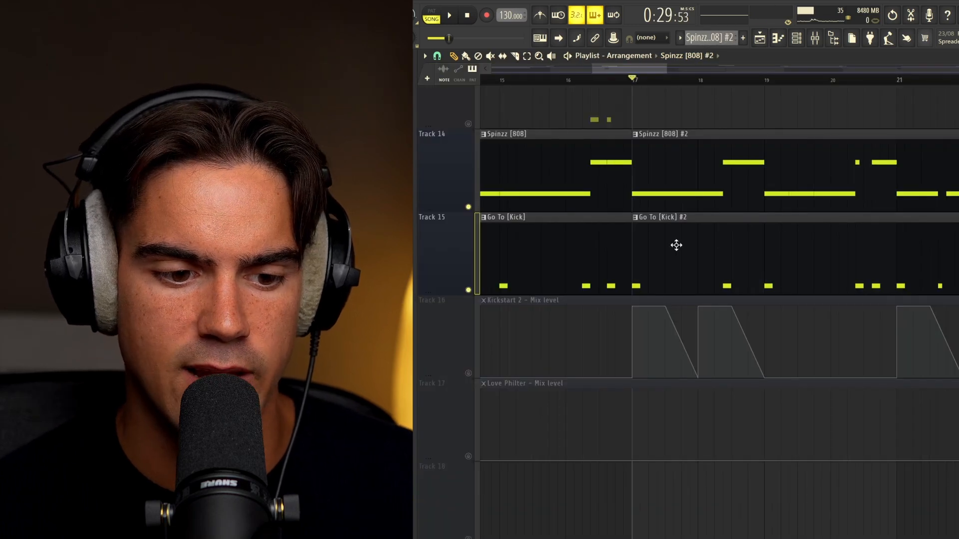
Play only the Spinzz [808] and Go To [Kick] tracks from bar 9 and follow how their notes line up.
scroll(652, 68, down, 3)
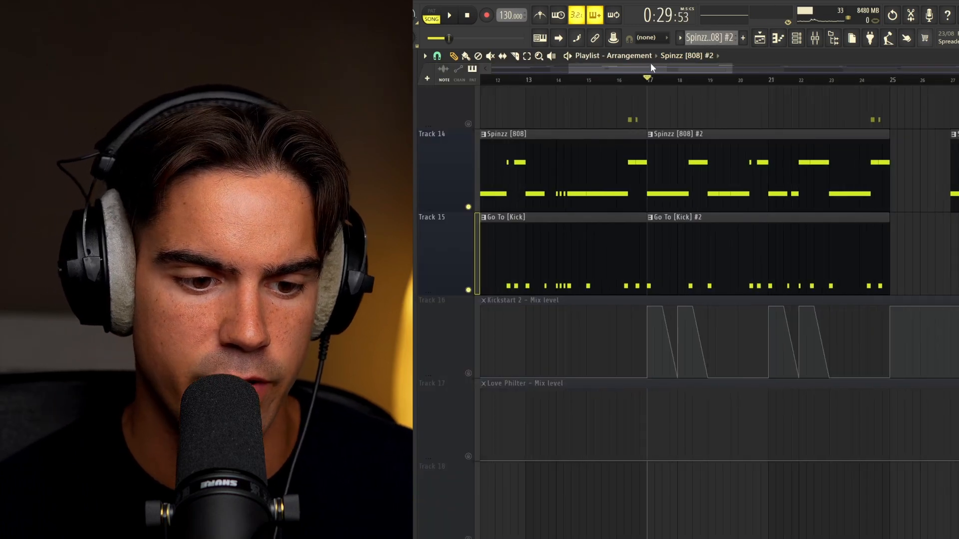
scroll(651, 68, up, 1)
drag(650, 68, 603, 79)
click(586, 80)
key(space)
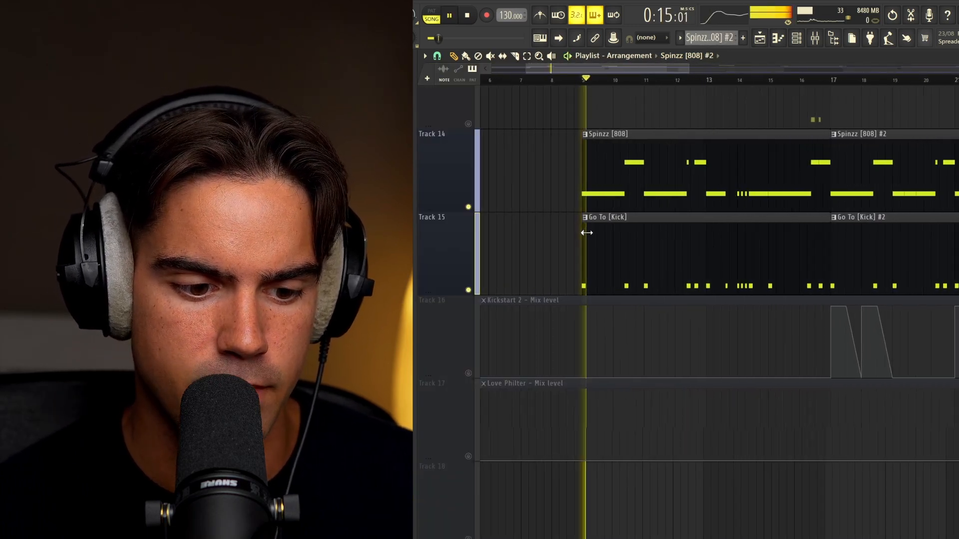
scroll(822, 206, up, 2)
scroll(642, 257, up, 2)
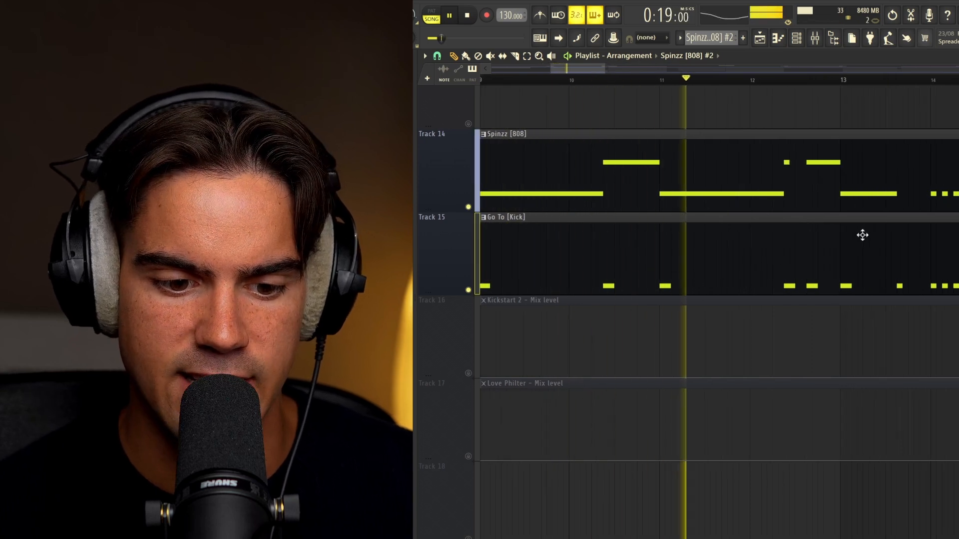
scroll(899, 232, up, 1)
scroll(809, 260, up, 1)
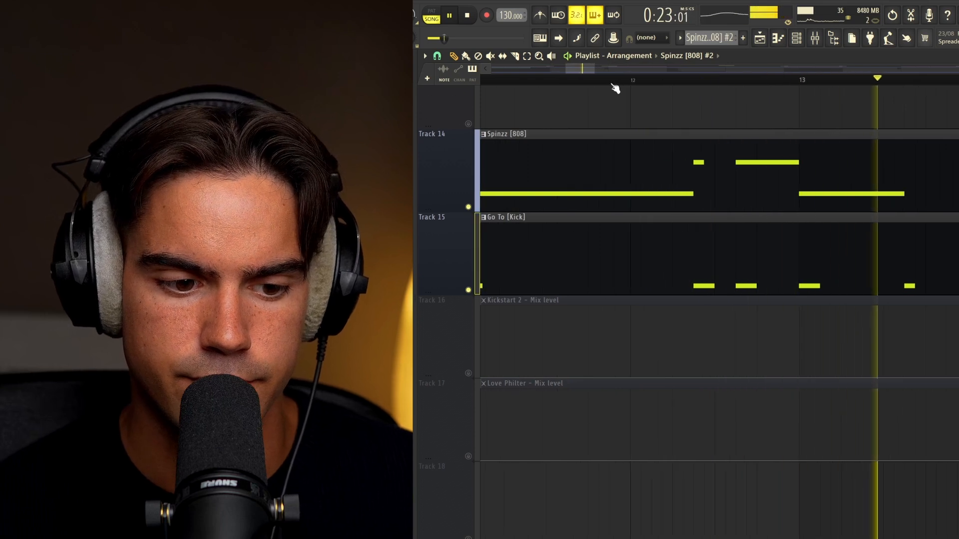
scroll(874, 166, down, 2)
scroll(871, 206, up, 1)
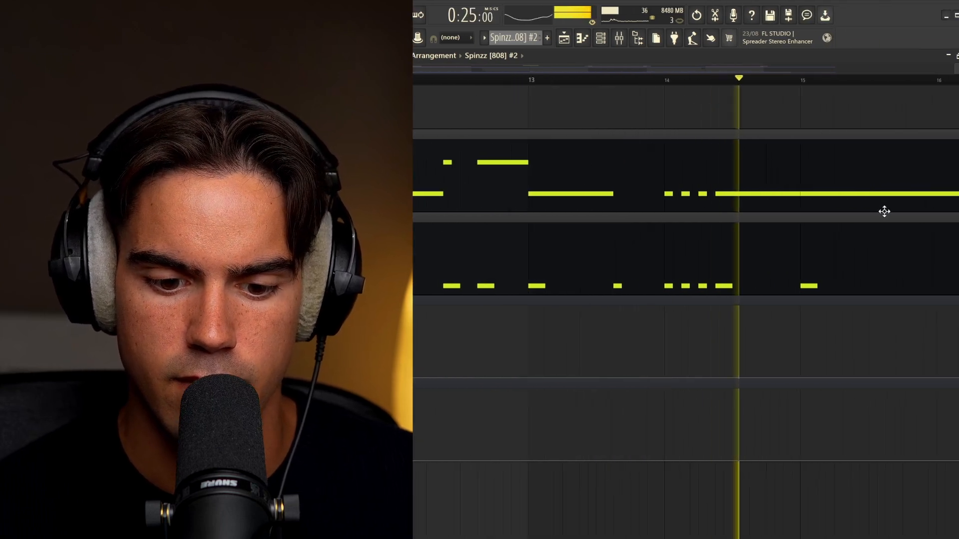
scroll(884, 212, down, 3)
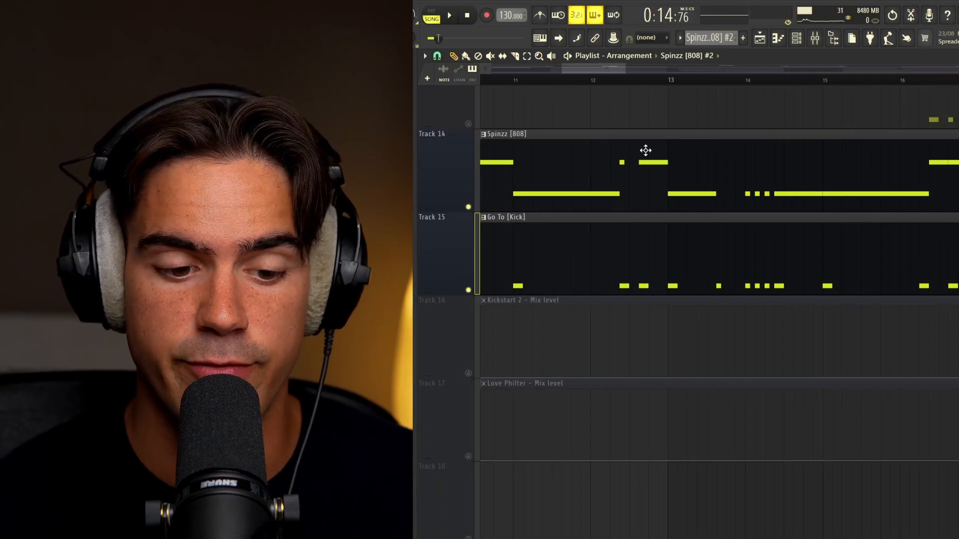
Compare the last kick hit in bar 13 with the end of the 808 note above it in the playlist.
scroll(729, 270, up, 4)
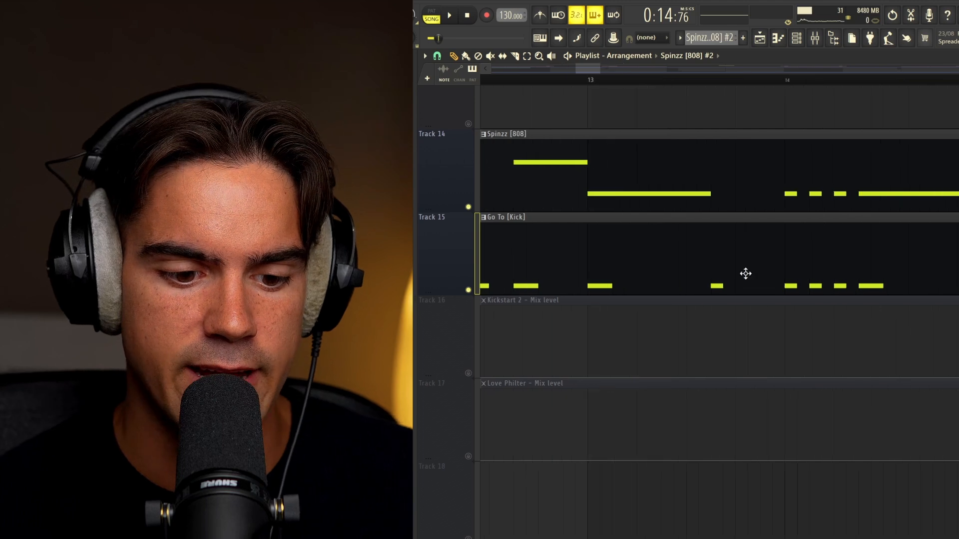
ctrl+click(720, 282)
ctrl+click(719, 195)
scroll(773, 137, down, 1)
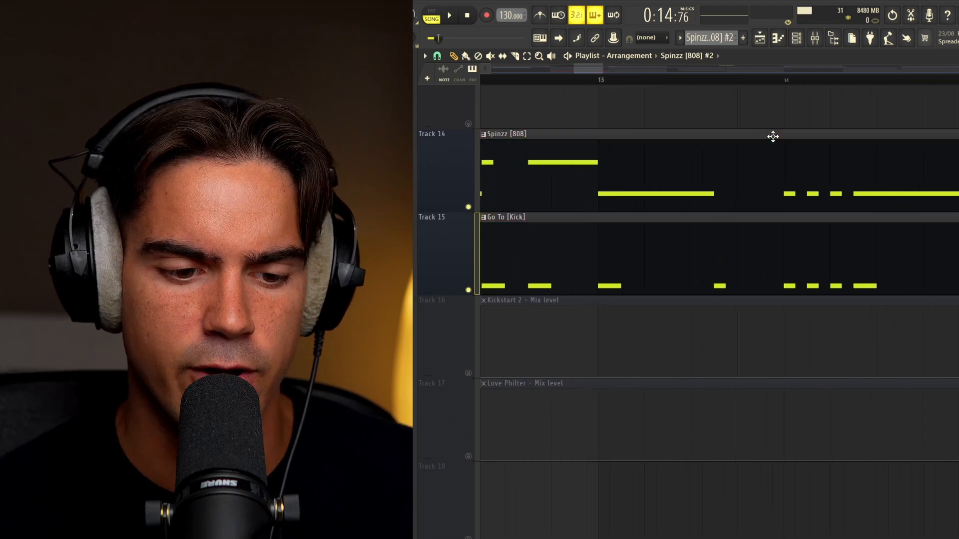
scroll(749, 188, down, 3)
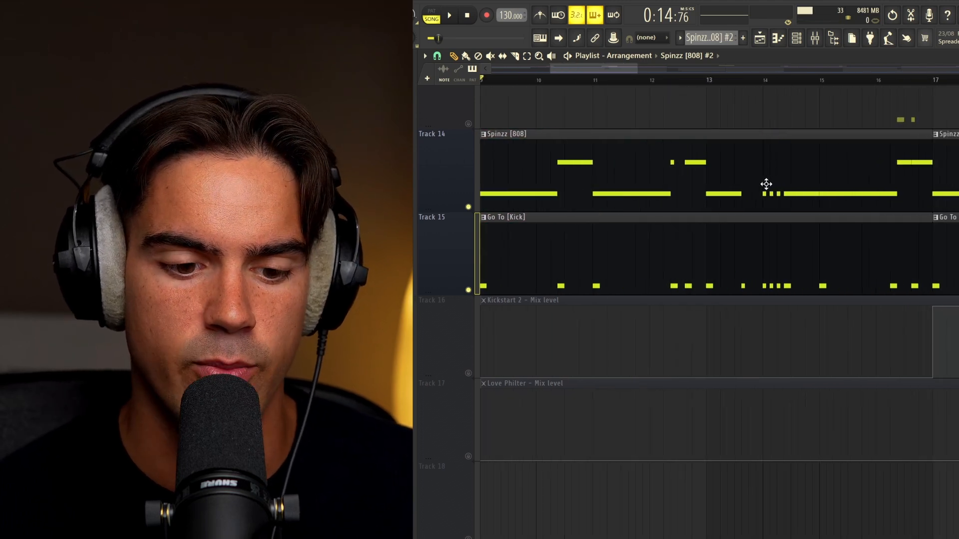
Open Spinzz [808] in the piano roll, examine the three short D5 notes at bar 6 and their velocities, and play that passage.
double_click(766, 183)
drag(811, 232, 879, 288)
scroll(873, 280, up, 5)
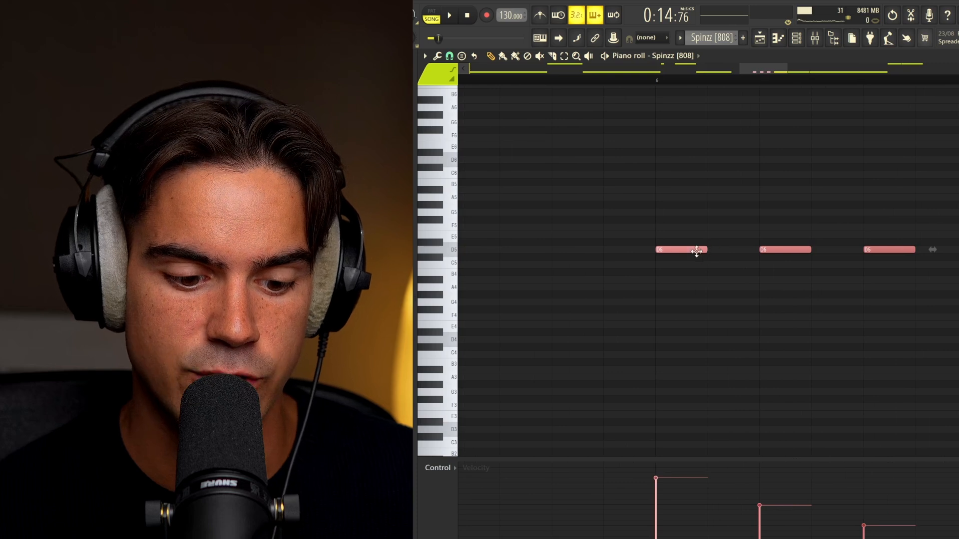
scroll(697, 252, down, 3)
click(706, 321)
drag(667, 239, 824, 261)
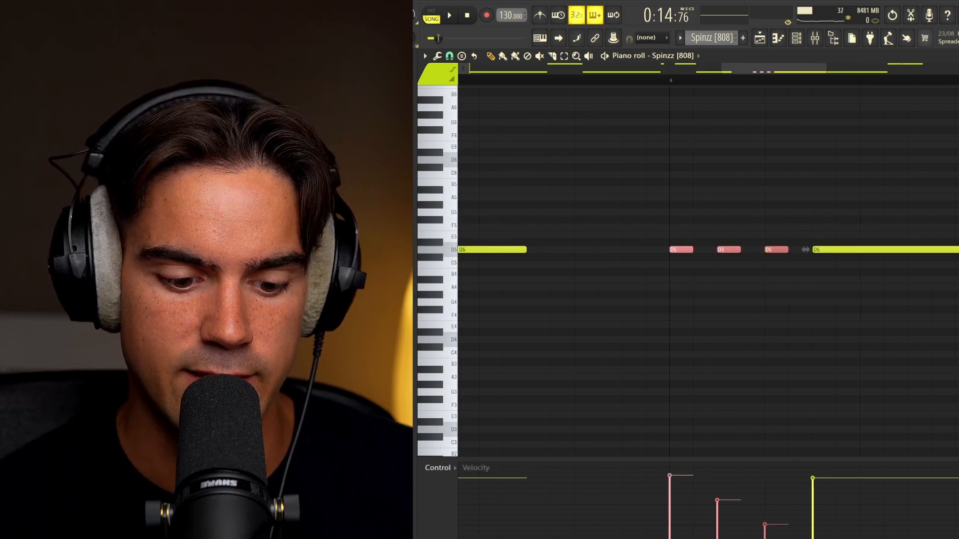
scroll(787, 287, down, 4)
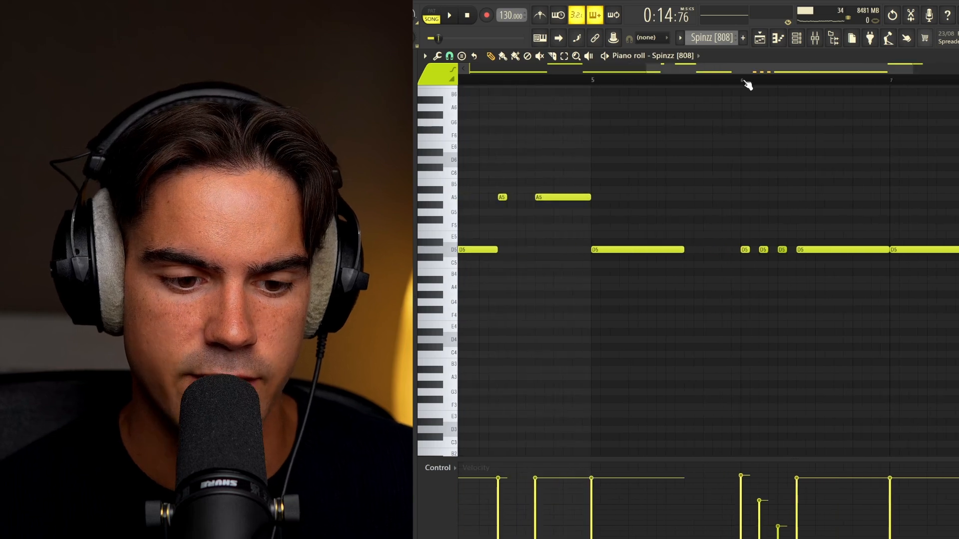
key(space)
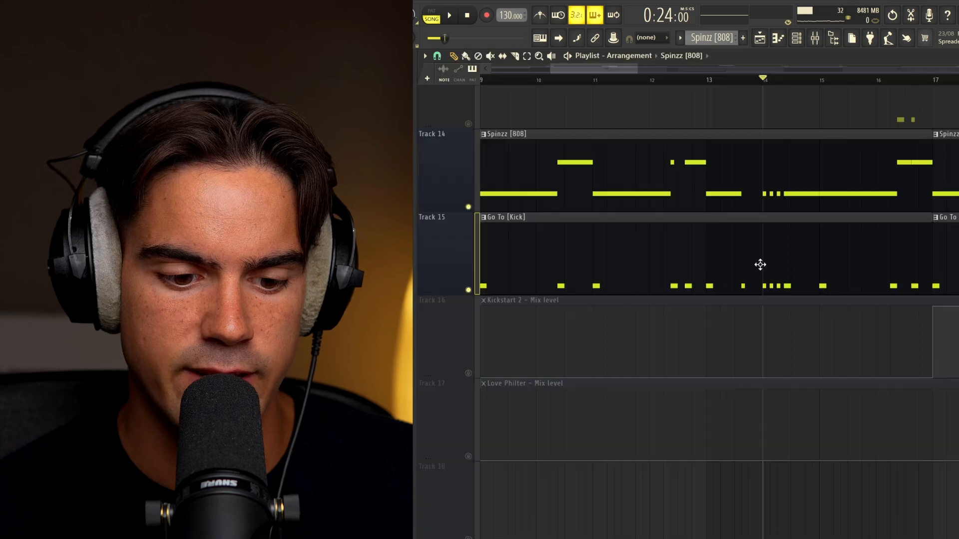
Clear the clip selection in the playlist and set the playback position to bar 17.
scroll(778, 233, down, 3)
scroll(813, 152, up, 1)
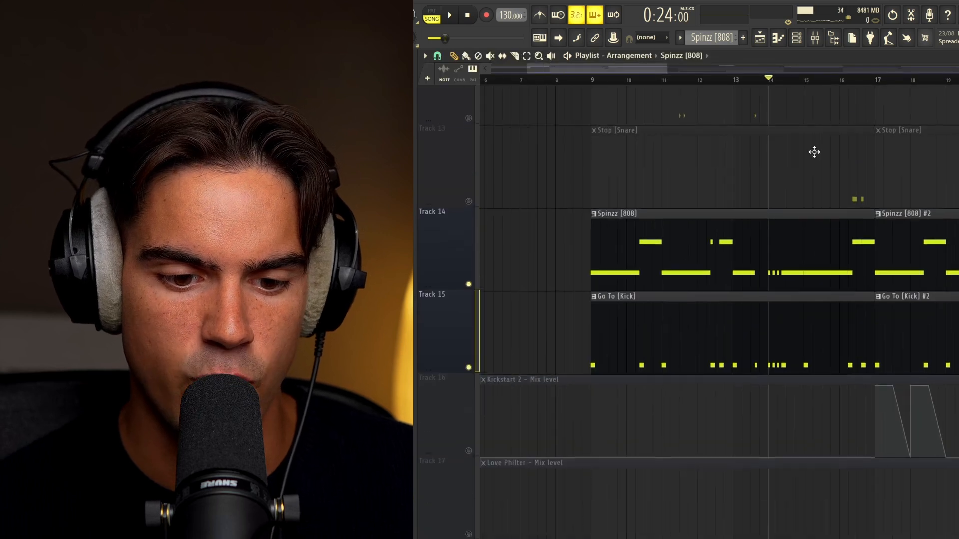
drag(823, 181, 684, 389)
key(ctrl+d)
scroll(858, 297, up, 2)
scroll(799, 224, right, 3)
click(625, 80)
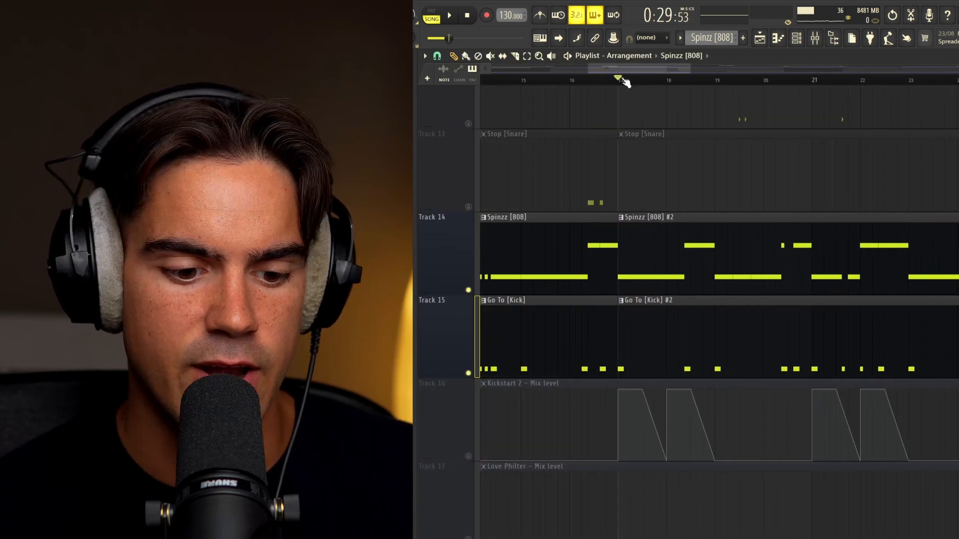
Play the Spinzz [808] #2 and Go To [Kick] #2 clips from bar 17, following their notes and selecting the 808 clip.
scroll(645, 275, up, 2)
scroll(805, 323, right, 6)
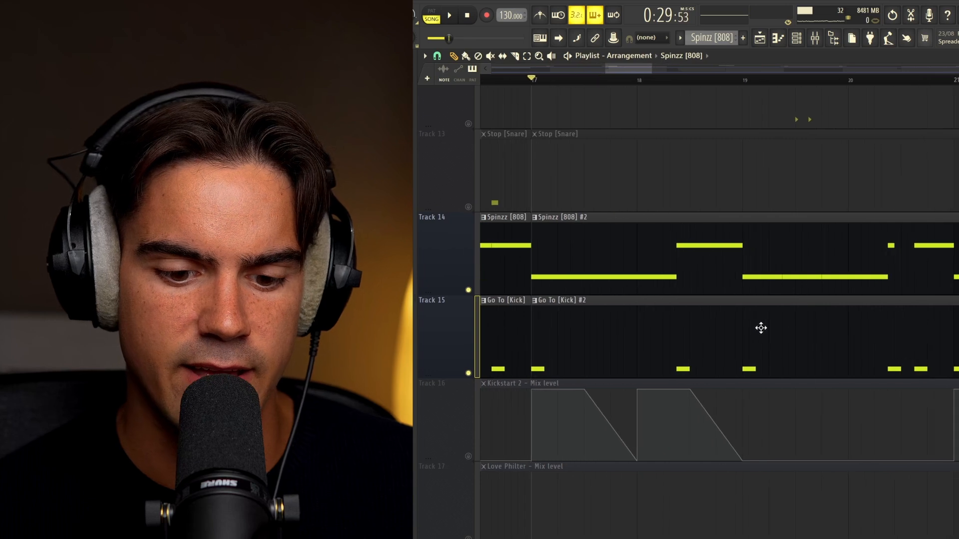
scroll(760, 328, left, 5)
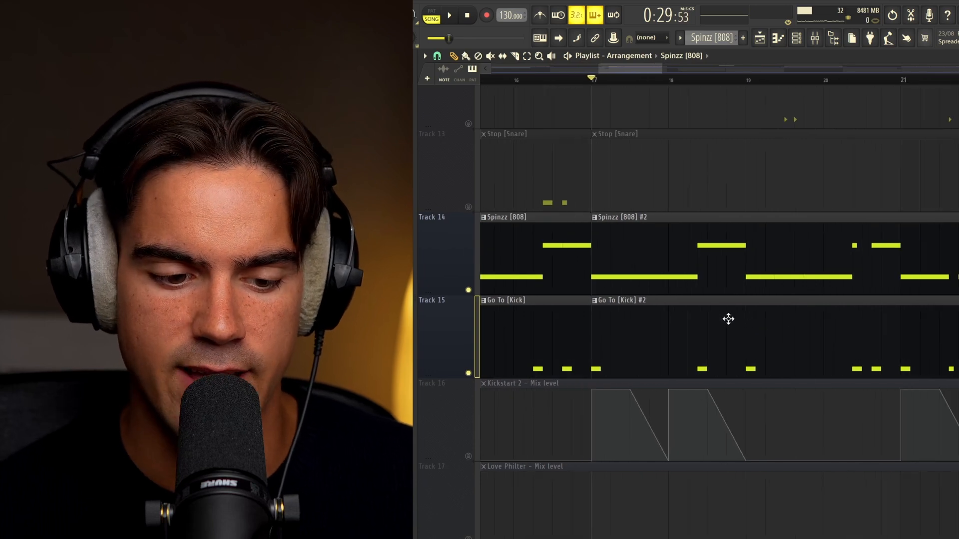
key(space)
scroll(909, 353, up, 1)
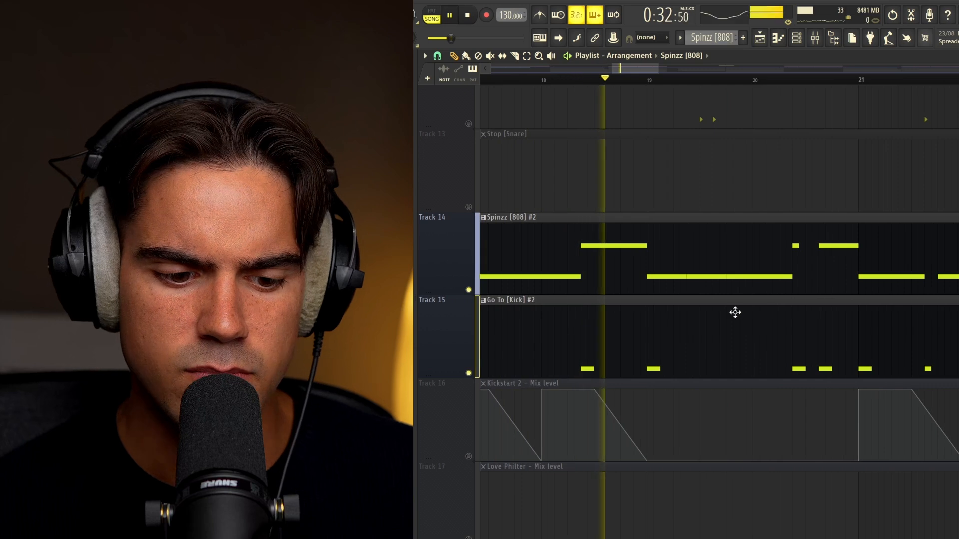
scroll(816, 361, up, 1)
scroll(816, 360, up, 1)
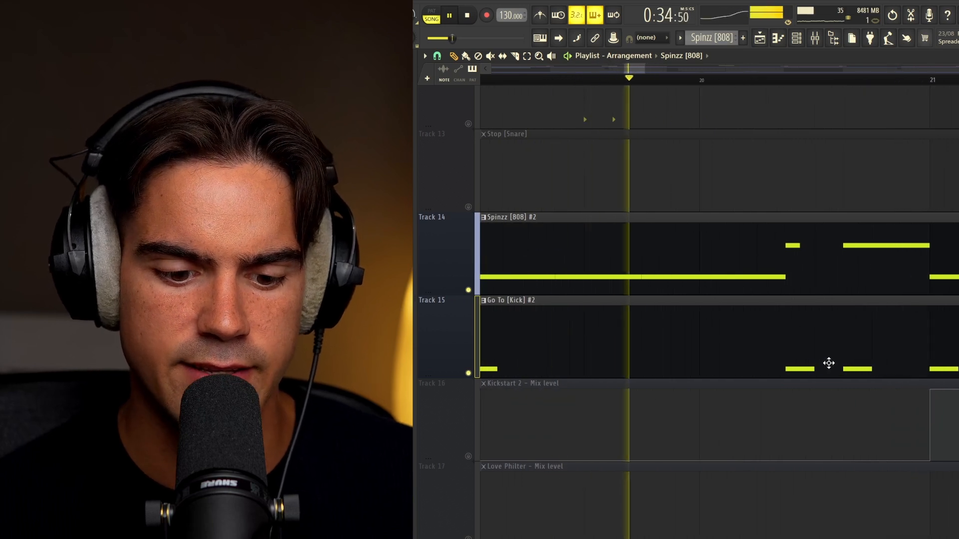
scroll(834, 337, down, 2)
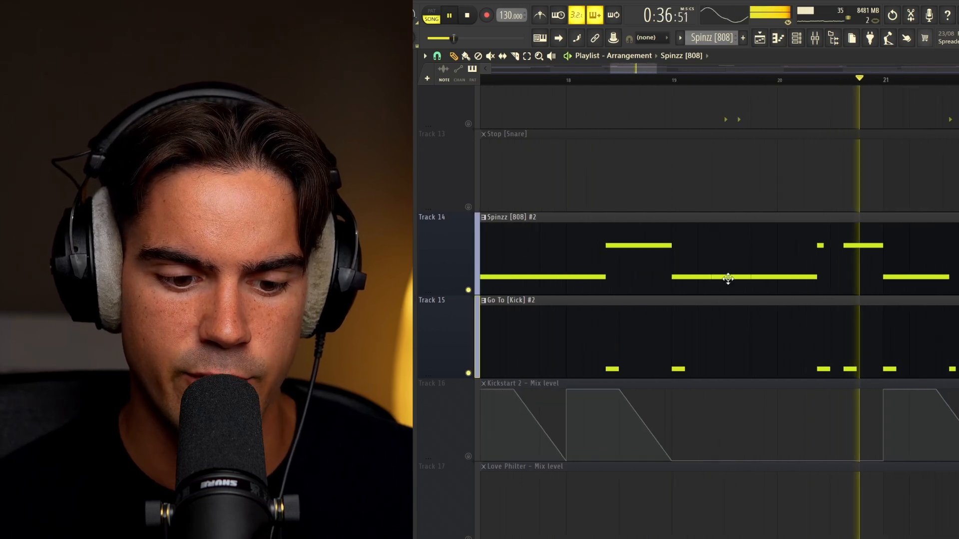
drag(740, 280, 819, 283)
scroll(914, 275, down, 1)
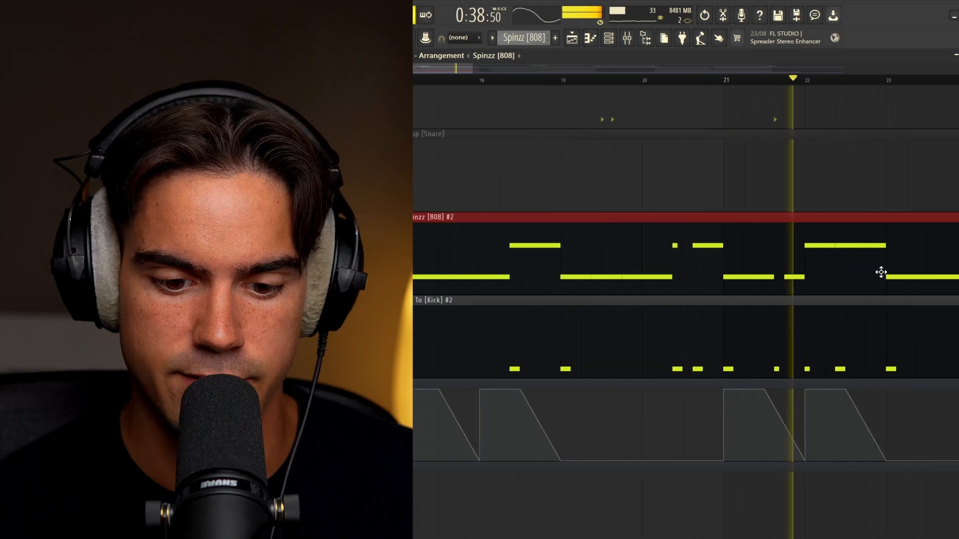
scroll(879, 272, up, 2)
drag(460, 64, 483, 68)
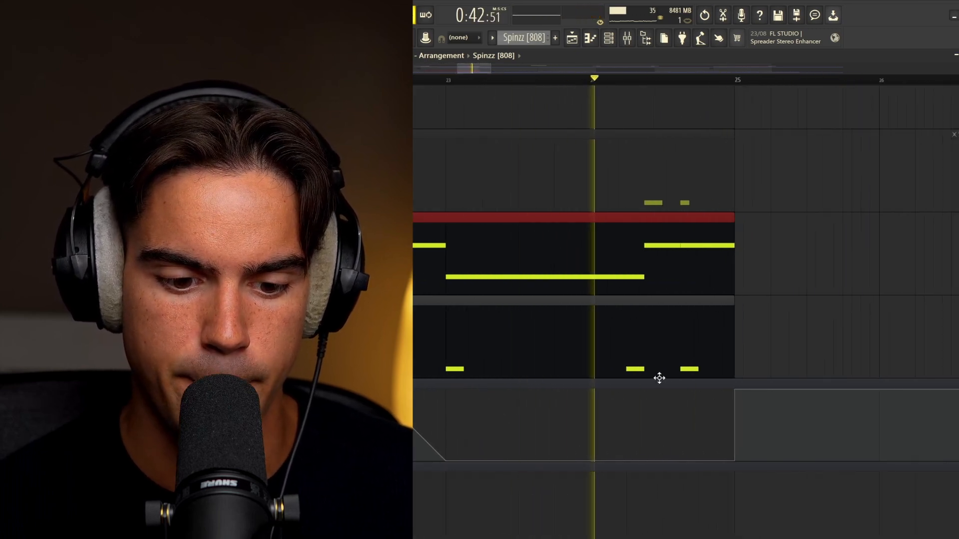
Stop playback and open Spinzz [808] #2 in the piano roll to examine the short D5 note in bar 8.
double_click(638, 259)
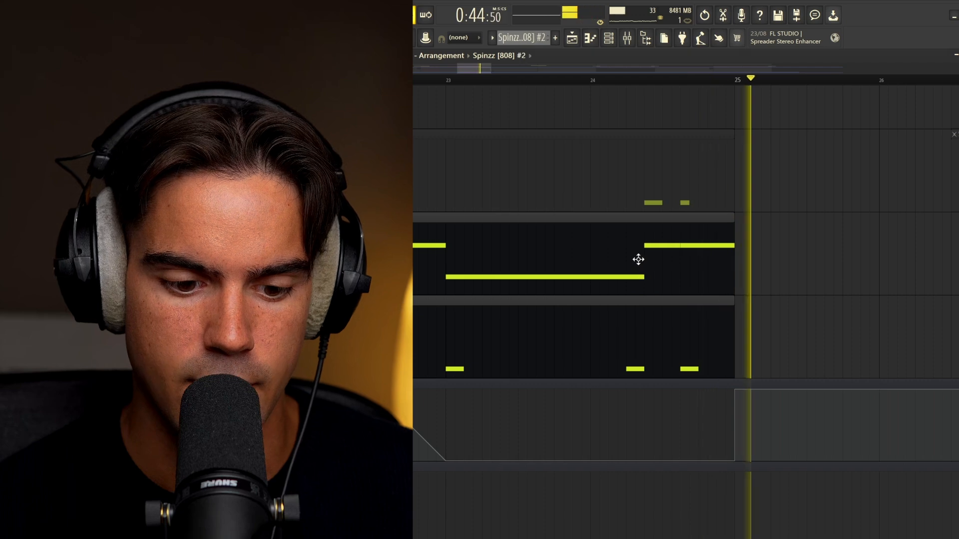
key(space)
scroll(819, 256, up, 3)
scroll(826, 252, up, 1)
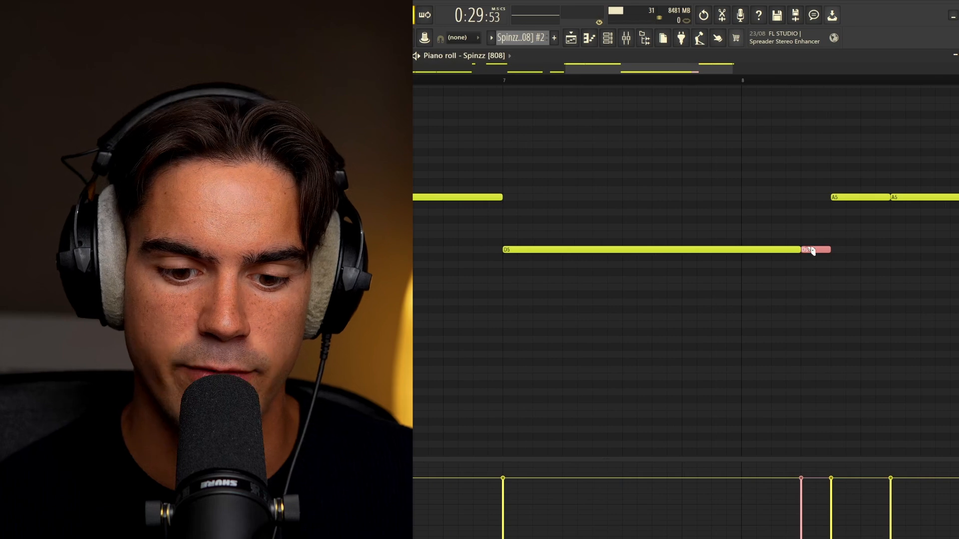
Undo the last note edit in bar 8 of the 808 pattern and return to the playlist.
key(ctrl+z)
key(p)
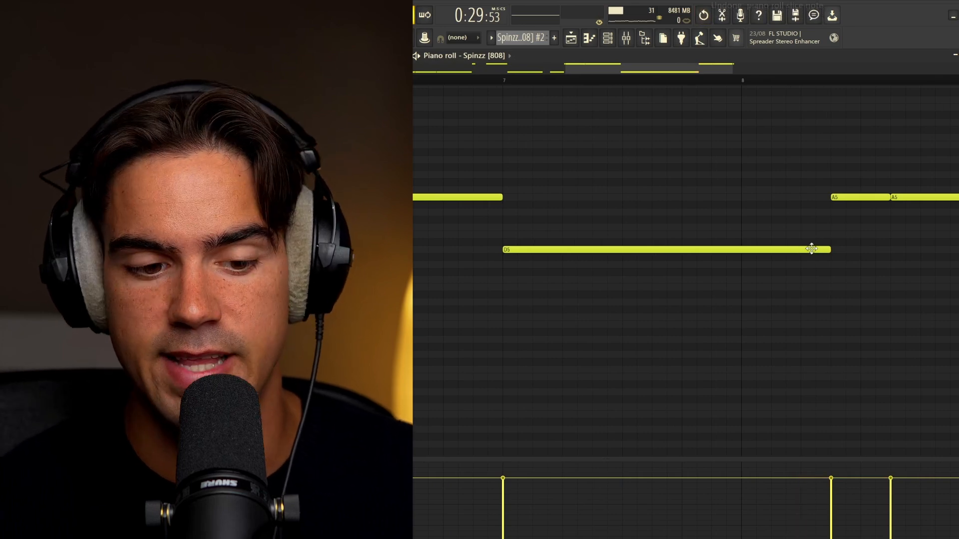
key(F6)
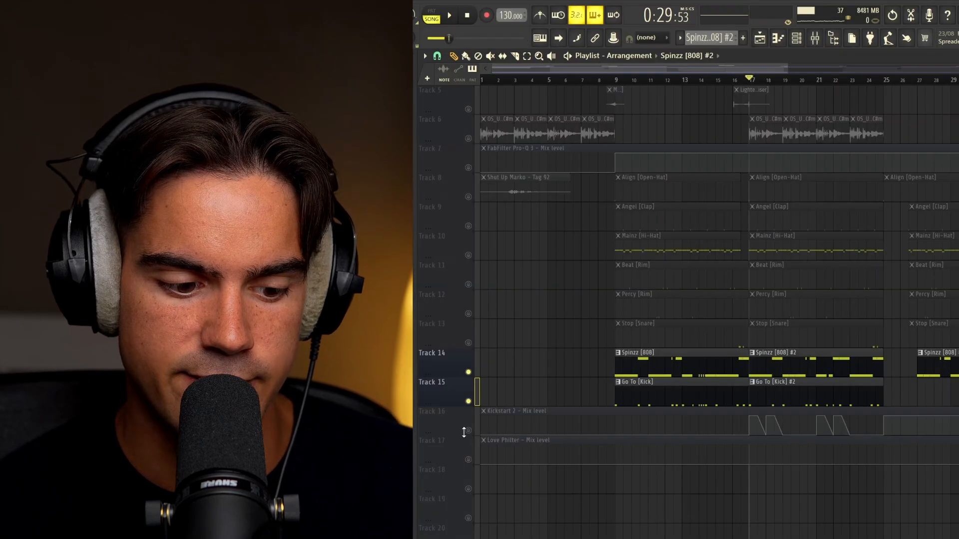
Unmute Track 16 and examine the Kickstart 2 mix level automation curve from bar 17 against the 808 and kick clips.
click(464, 432)
scroll(647, 426, up, 5)
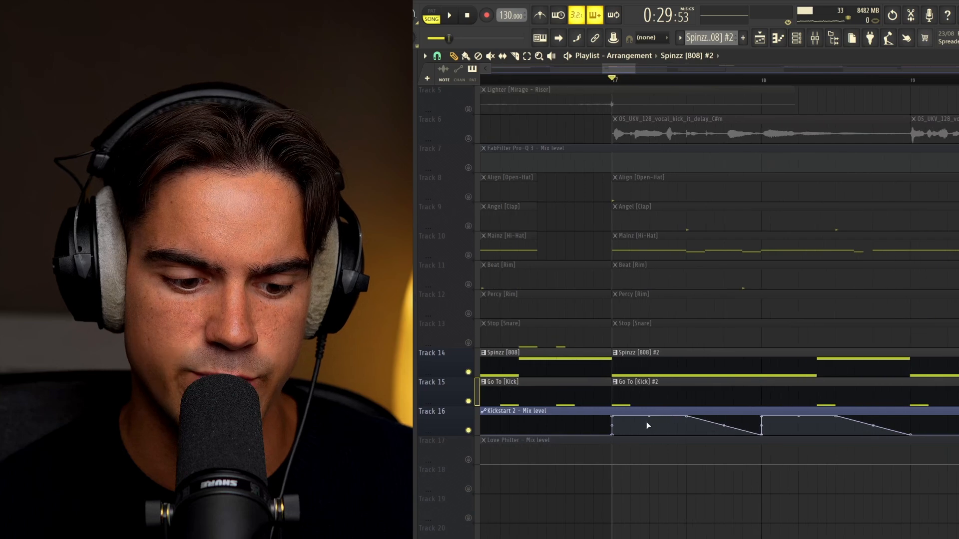
drag(637, 414, 839, 413)
key(ctrl+d)
scroll(841, 414, down, 5)
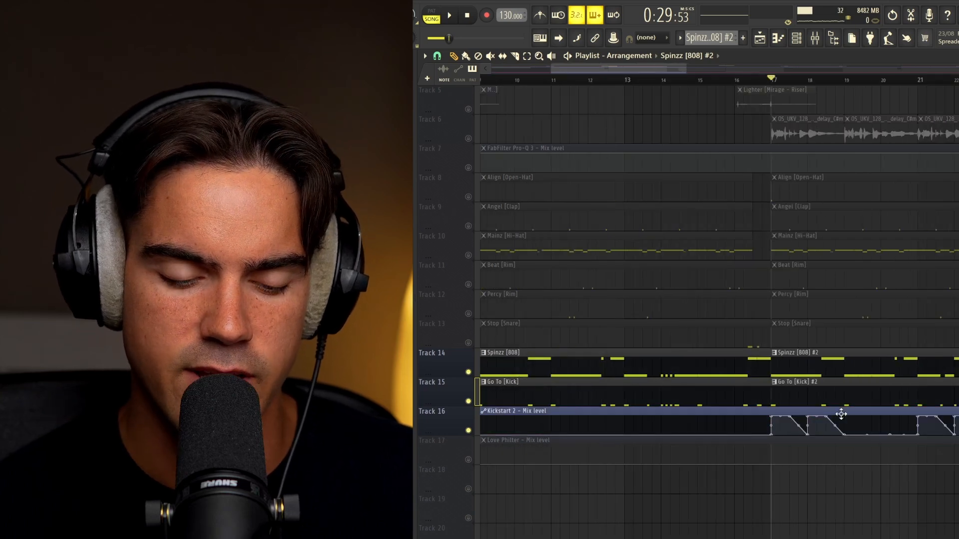
scroll(822, 316, down, 4)
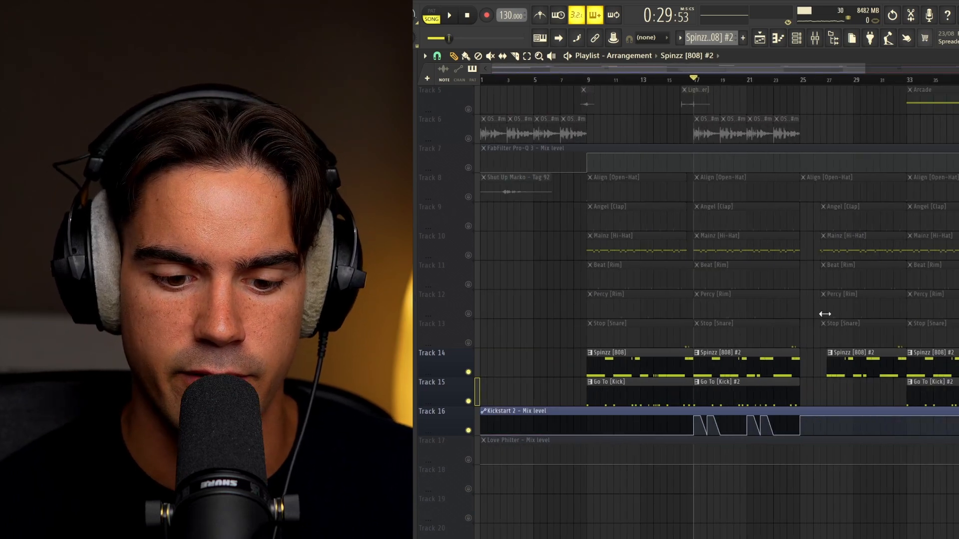
scroll(821, 312, down, 2)
drag(770, 377, 870, 406)
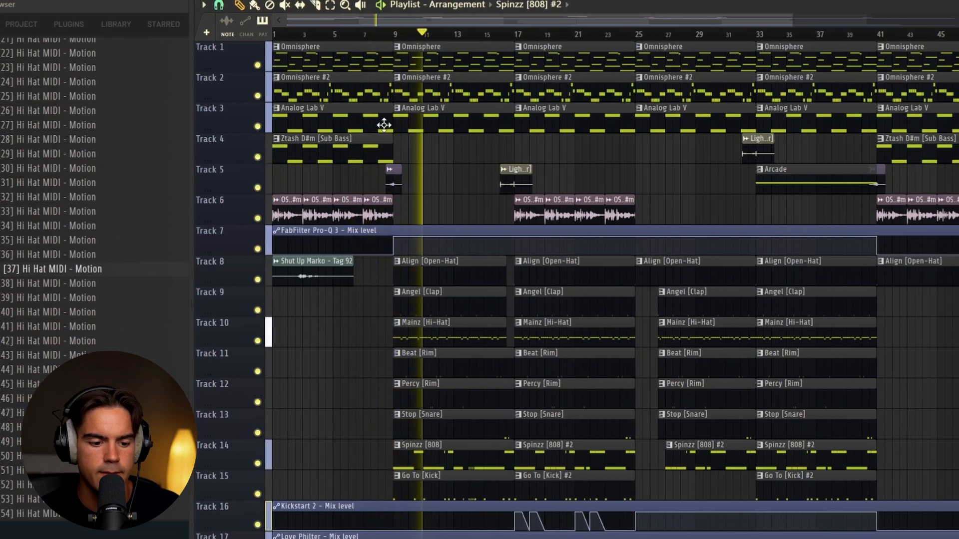
Play the full arrangement and follow the vocal, riser and drum clips through the section from bar 9 to bar 17.
drag(490, 196, 494, 216)
key(ctrl+d)
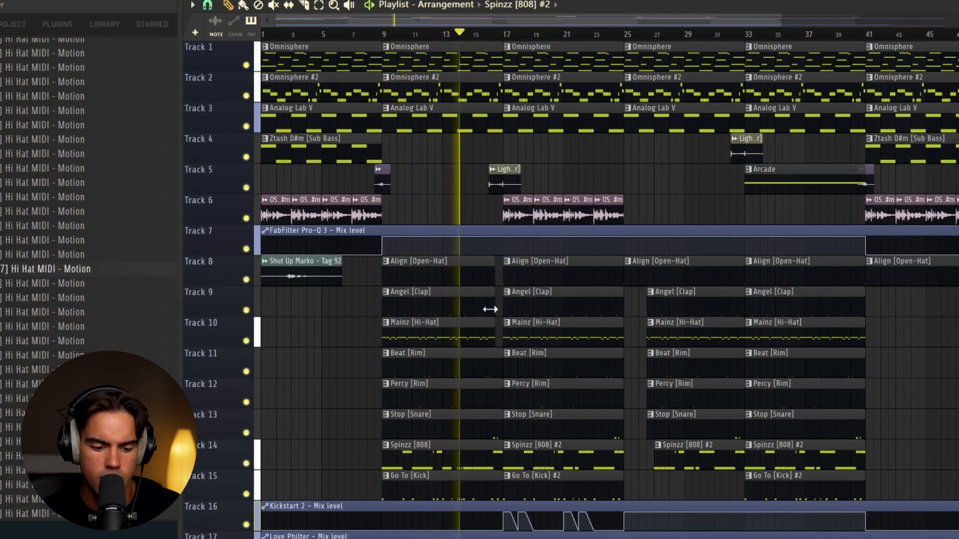
drag(452, 257, 437, 494)
click(442, 388)
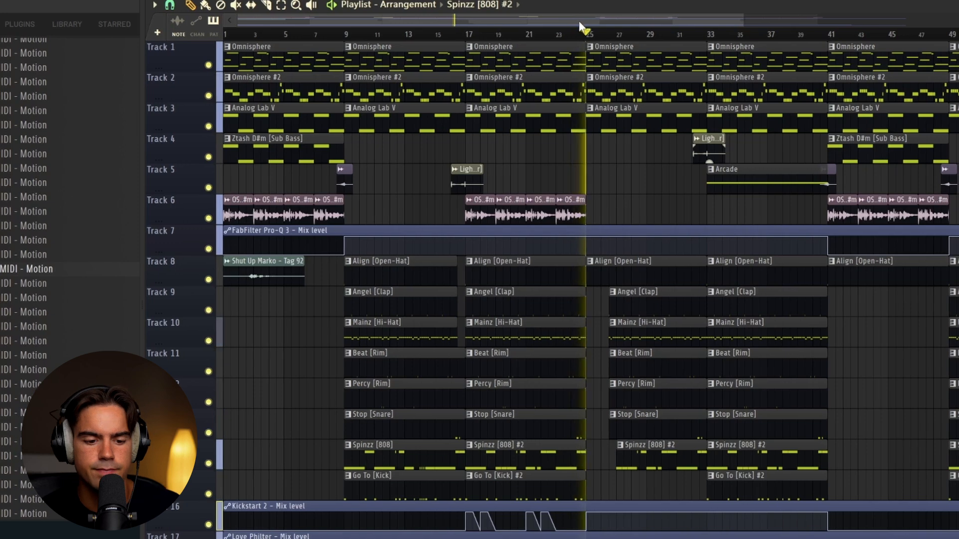
Follow playback from bar 25, examining where the Spinzz [808] #2 clip enters and the Arcade clip at bar 33.
drag(577, 19, 645, 34)
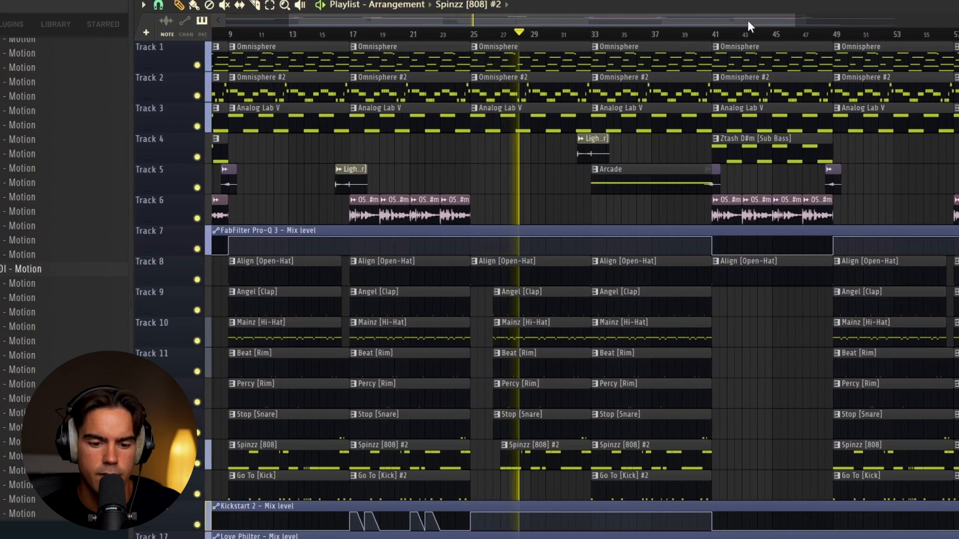
drag(749, 22, 769, 23)
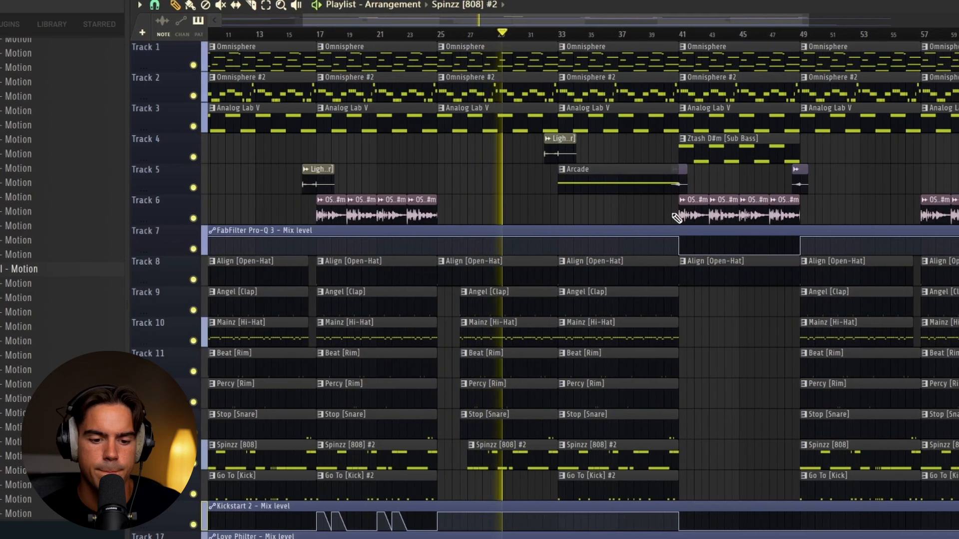
click(534, 456)
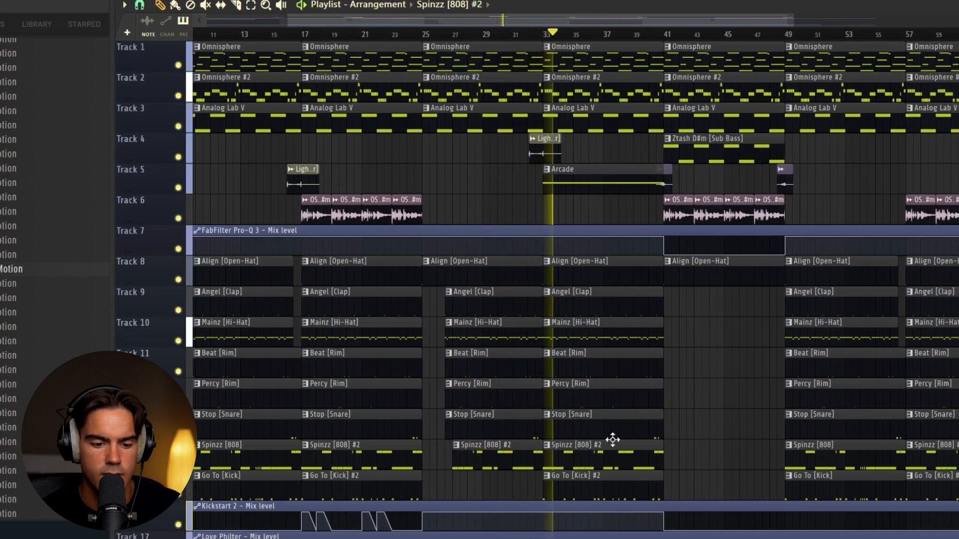
click(614, 186)
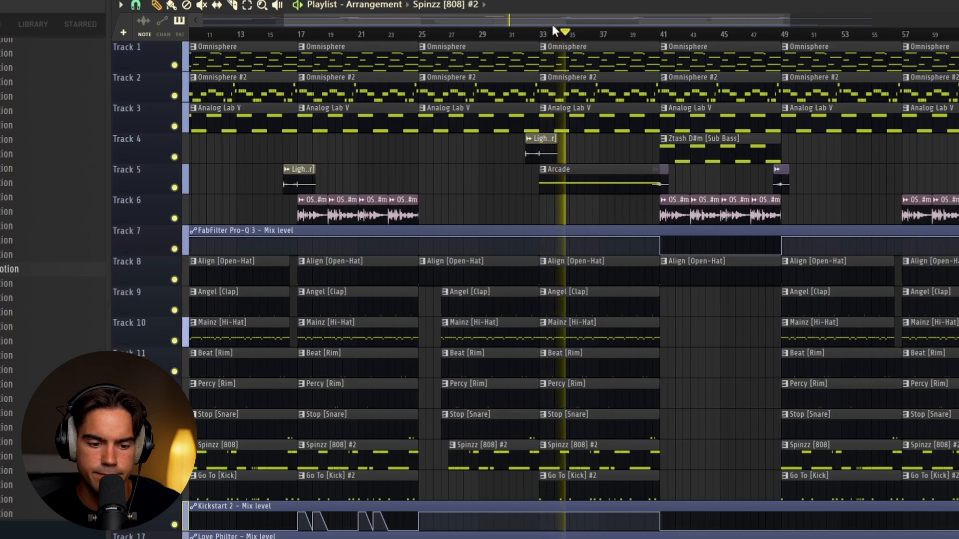
Highlight the drum, 808, kick and Kickstart 2 clips between bars 33 and 41 during playback, and clear the selection.
drag(559, 23, 622, 21)
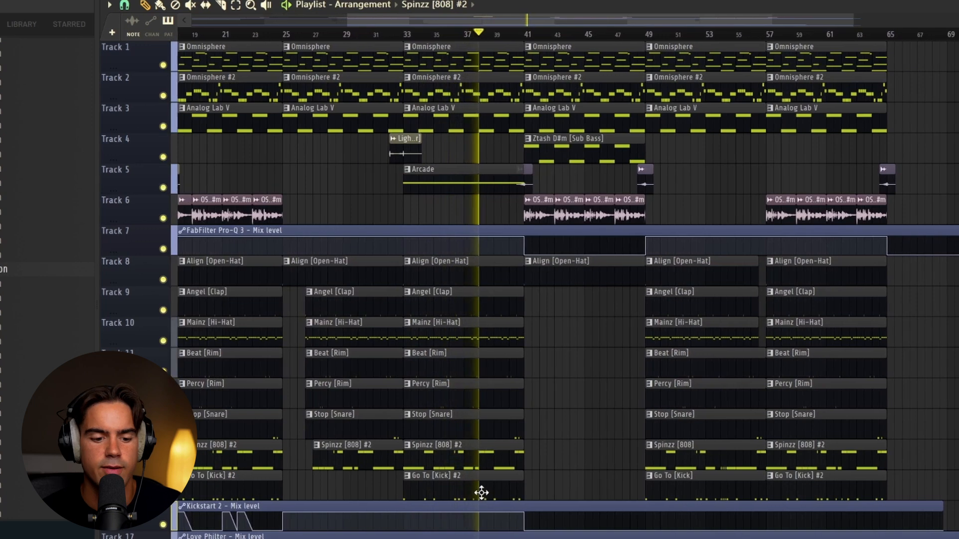
drag(480, 507, 502, 282)
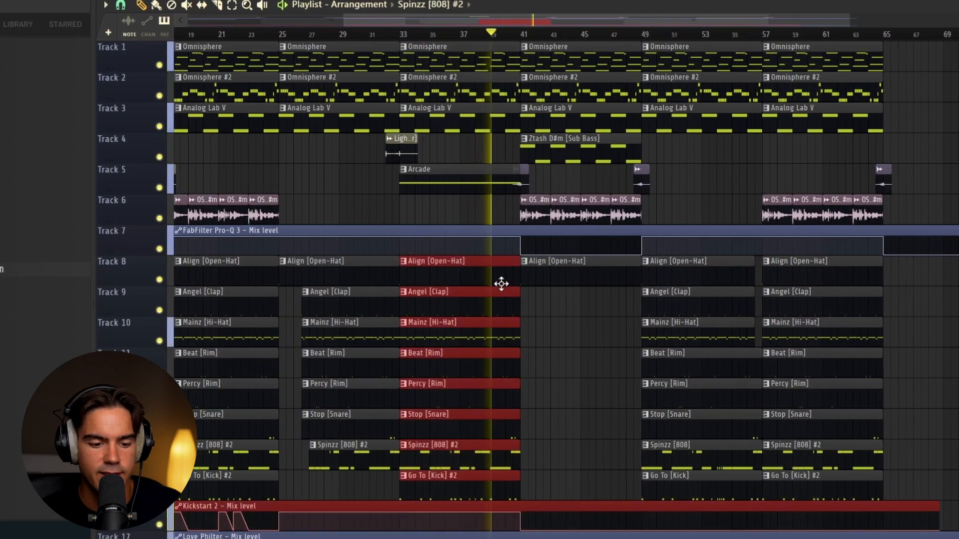
key(ctrl+d)
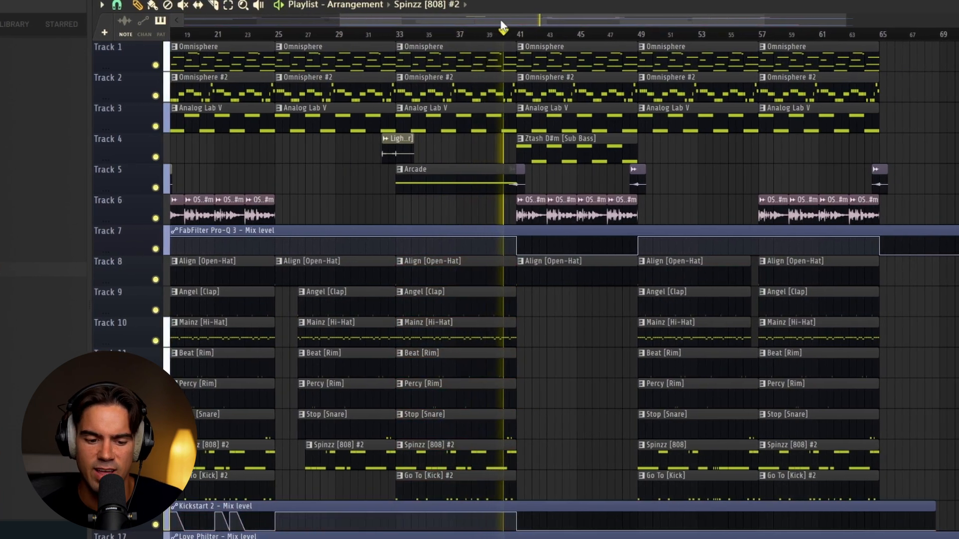